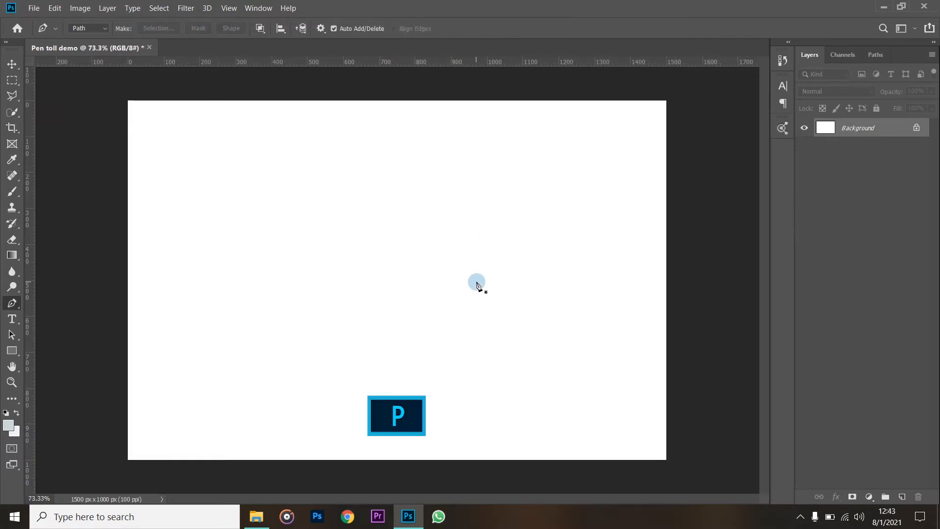
Look over the pen tool variants and set the Pen tool's drawing mode to Shape
right_click(16, 309)
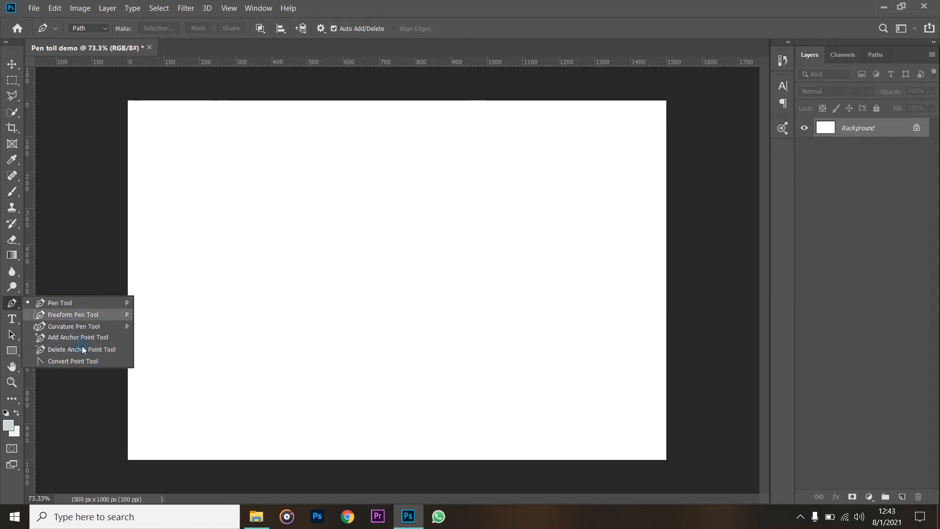
left_click(474, 10)
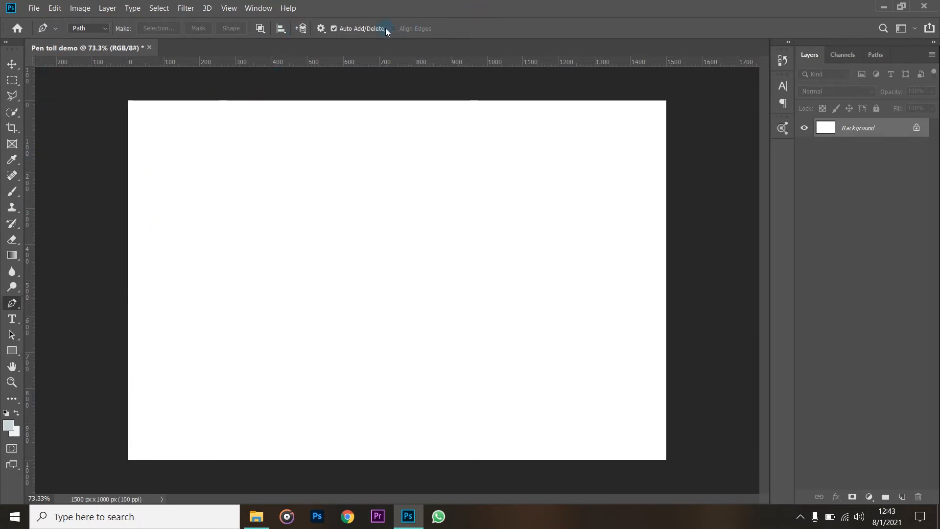
left_click(107, 31)
left_click(101, 46)
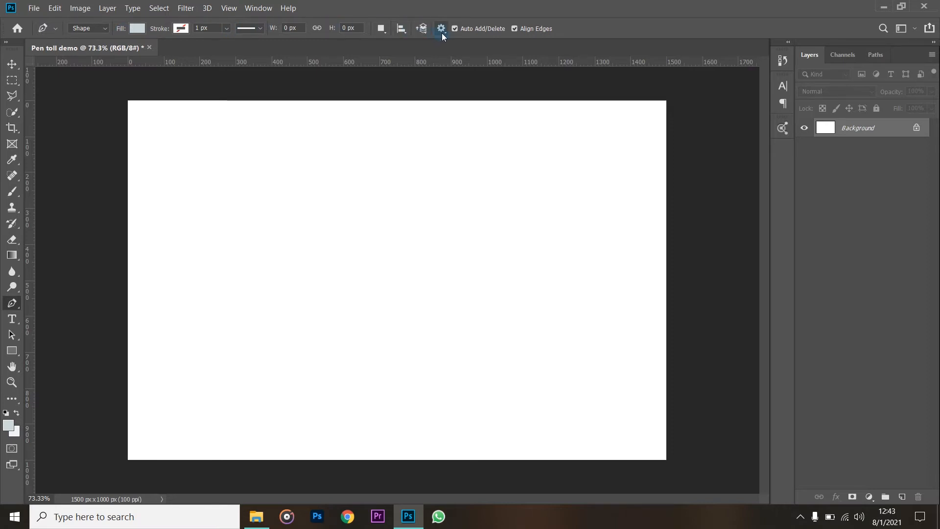
Set the path color to Yellow and draw an arched shape segment about 400 px wide and 191 px high
left_click(441, 32)
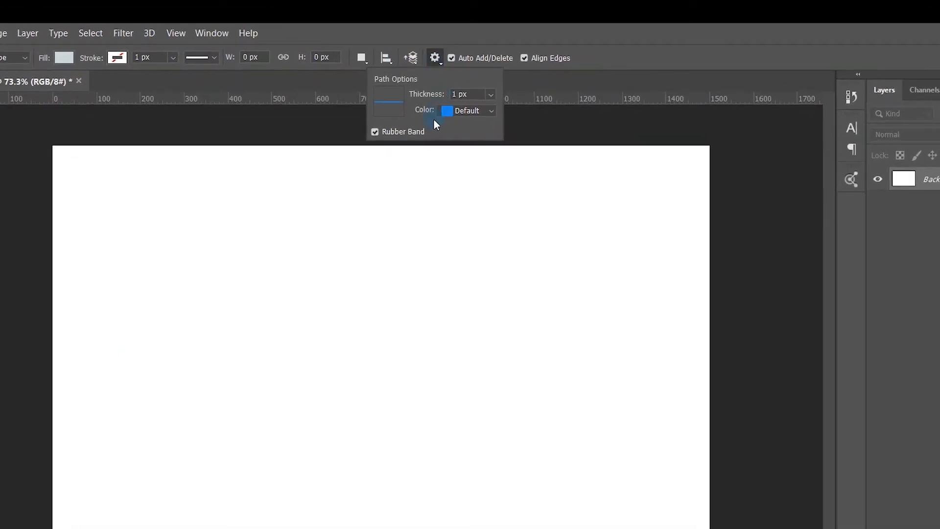
left_click(492, 112)
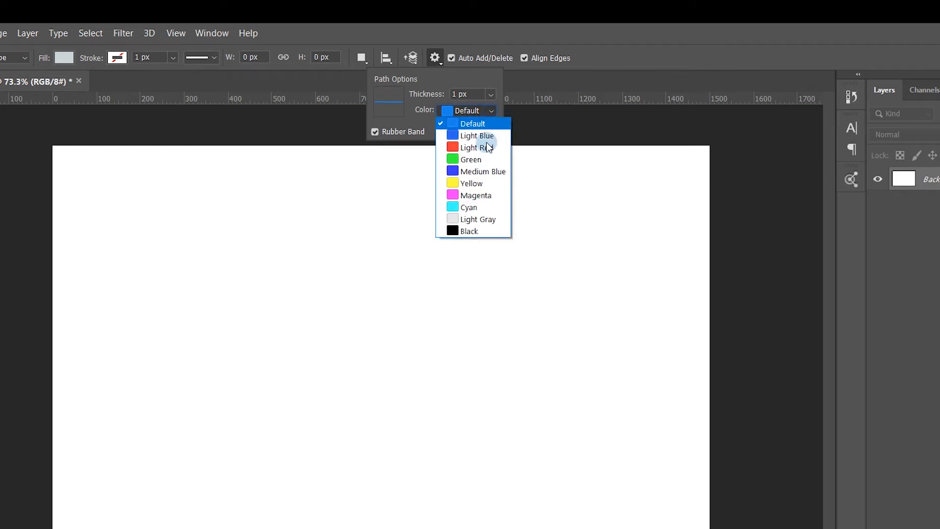
left_click(473, 184)
left_click(440, 250)
left_click_drag(265, 324, 256, 449)
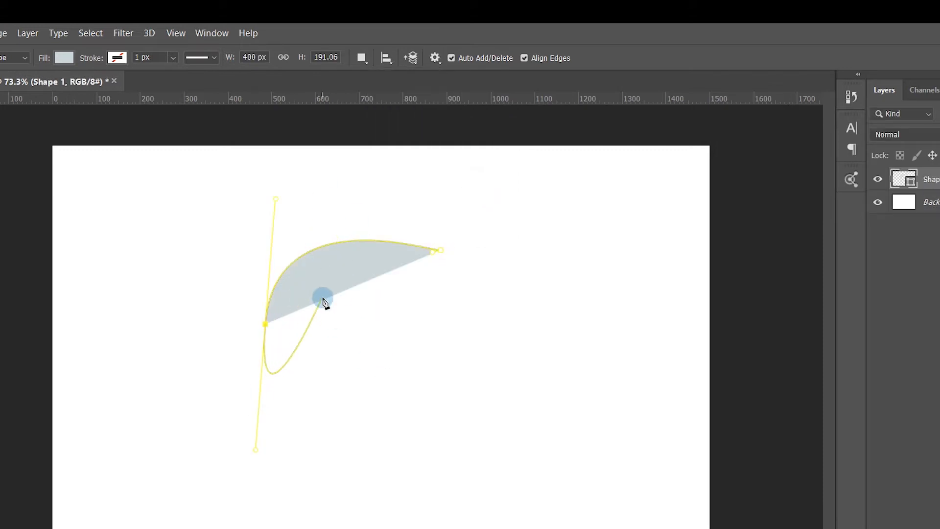
Set the path color back to Default in the Pen tool's path options
left_click(436, 59)
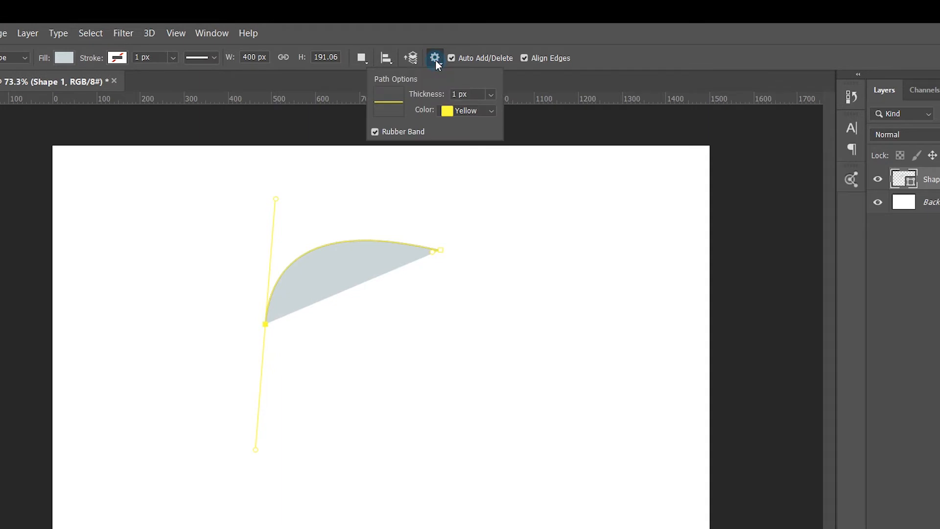
left_click(478, 119)
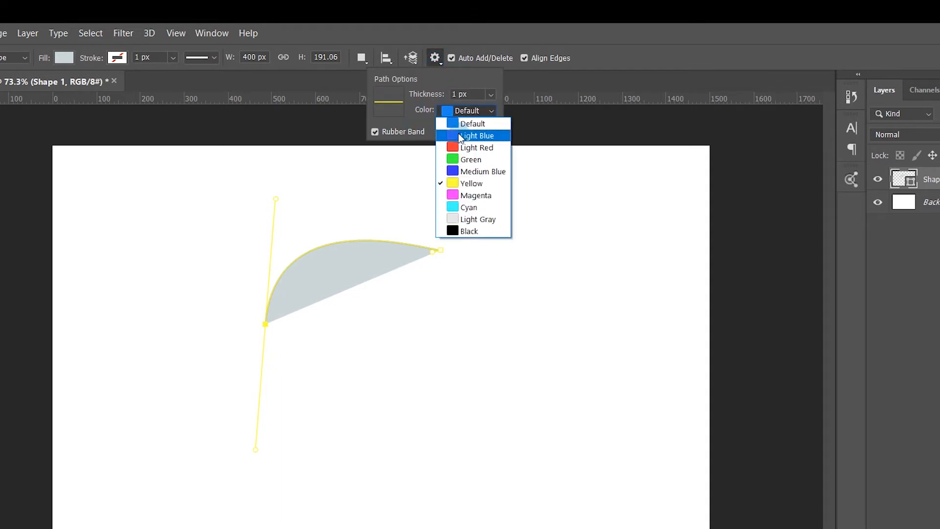
left_click(465, 124)
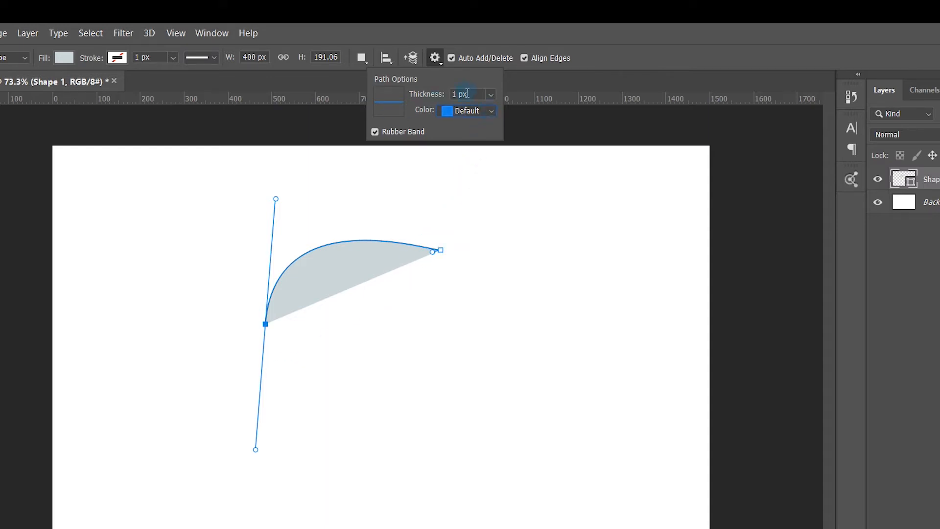
Try a path thickness of 3 px and set it back to 1 px
left_click(490, 94)
left_click(477, 174)
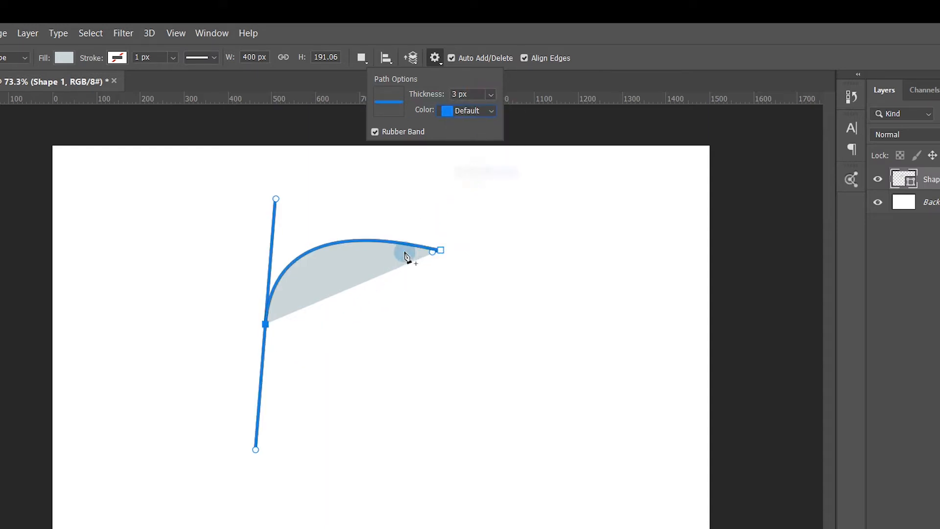
left_click(490, 95)
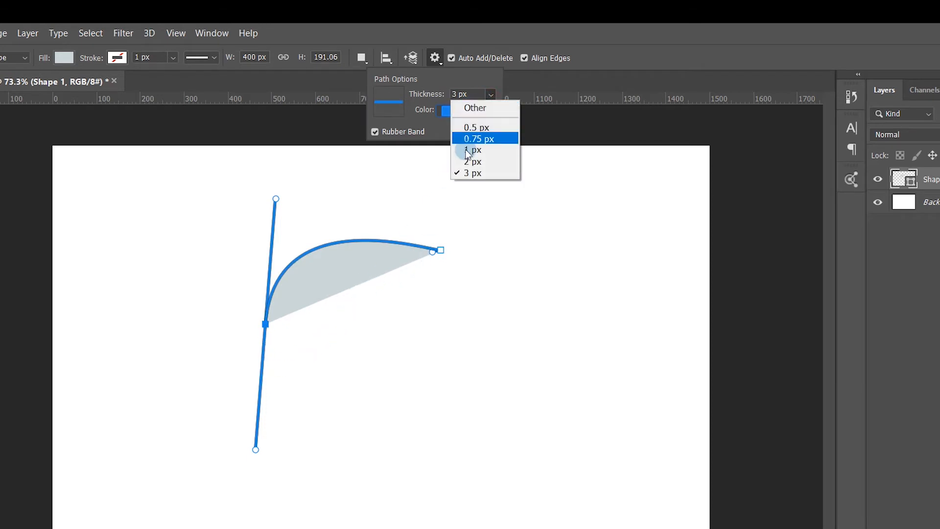
left_click(477, 150)
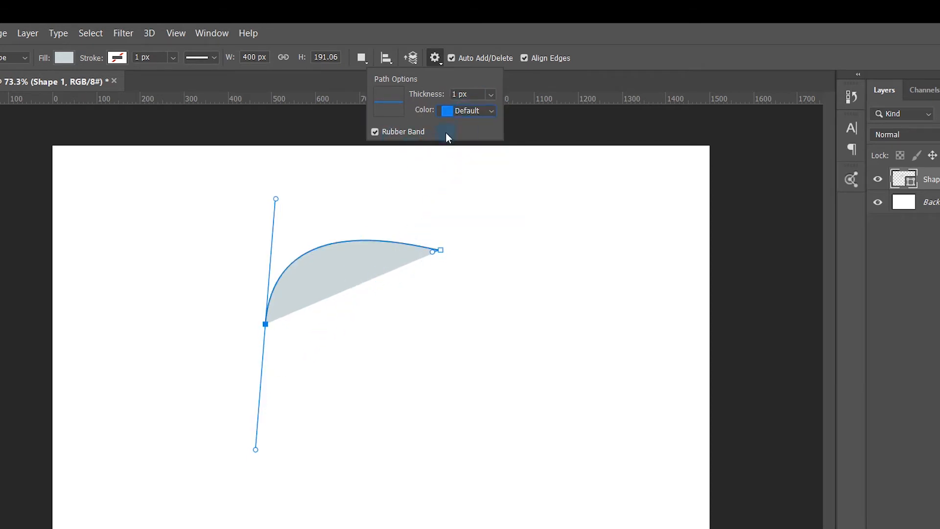
Turn off Rubber Band and add three more anchor points, extending the shape to about 729 px wide and 480 px high
left_click(375, 131)
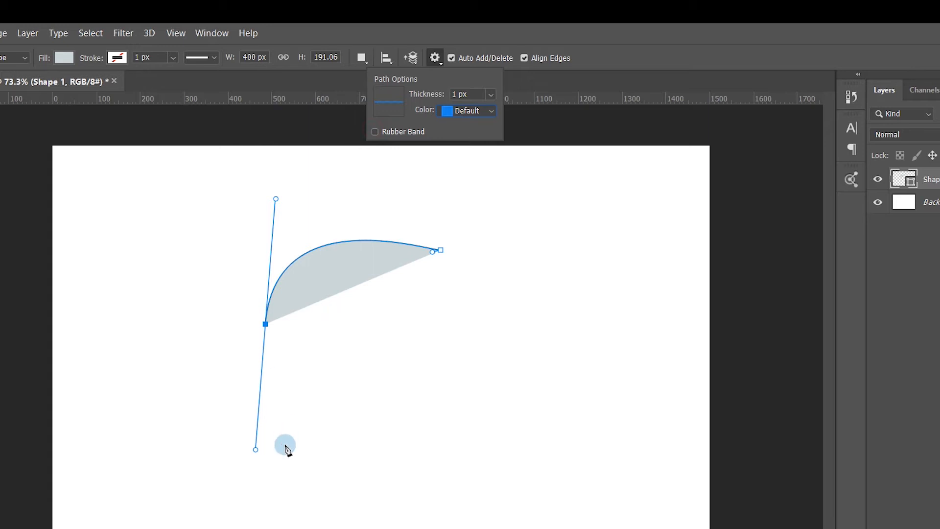
left_click(328, 450)
left_click(528, 428)
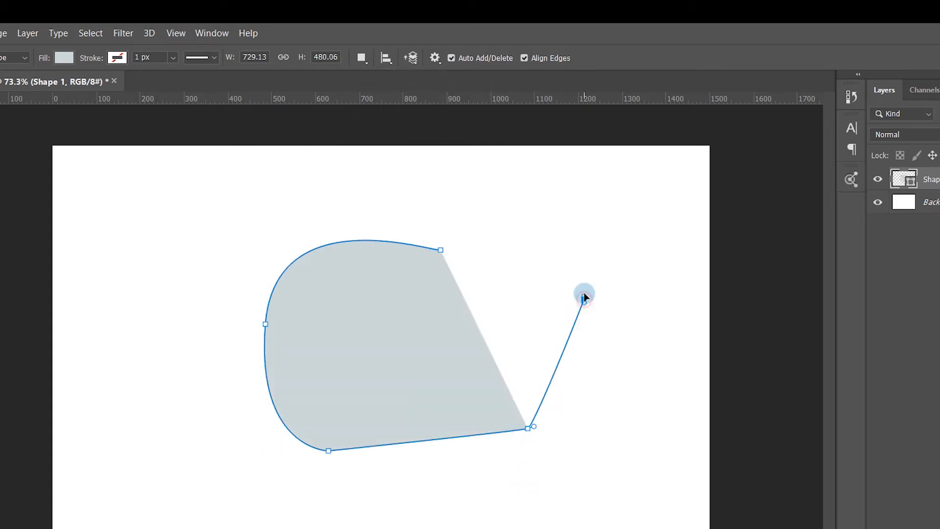
left_click(584, 297)
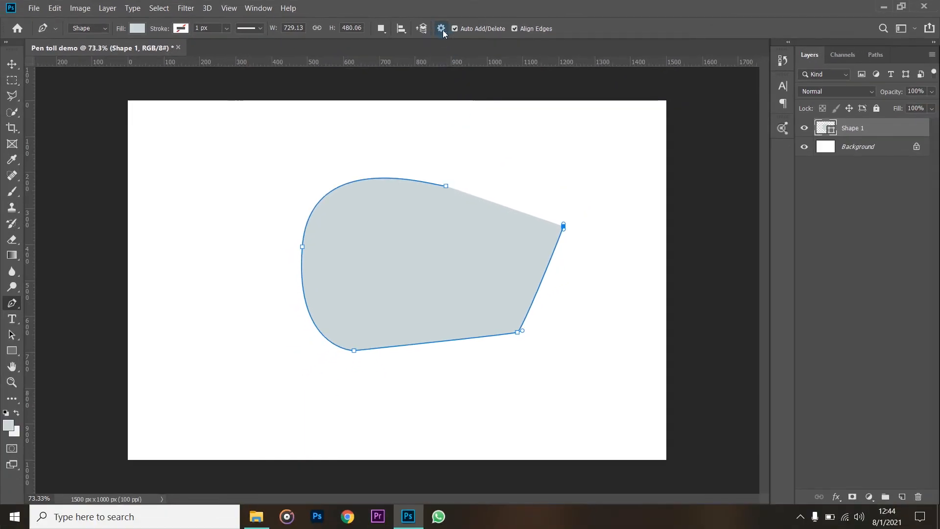
Turn Rubber Band on and delete the whole drawn shape from the canvas
left_click(442, 29)
left_click(392, 89)
key("BackSpace")
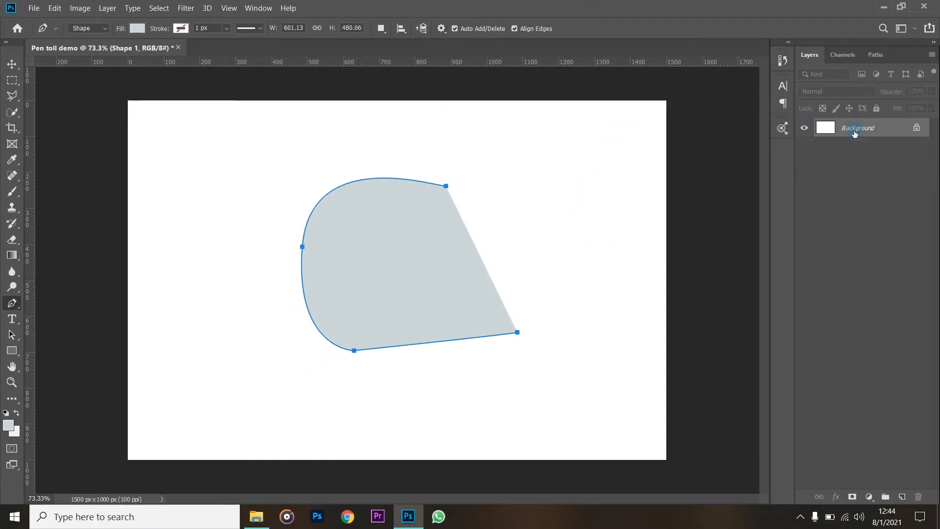
key("BackSpace")
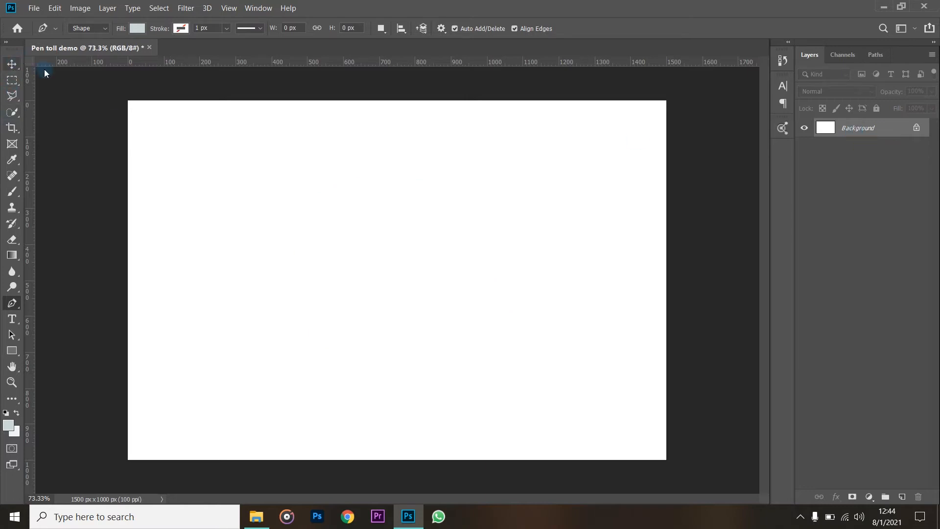
Switch the Pen tool to Path mode and draw a nearly horizontal straight segment between two anchor points
left_click(105, 28)
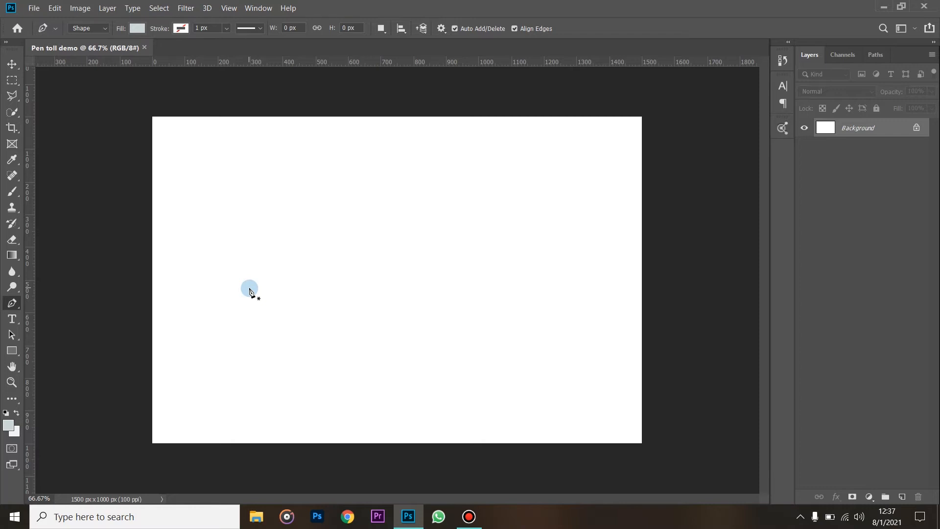
left_click(255, 256)
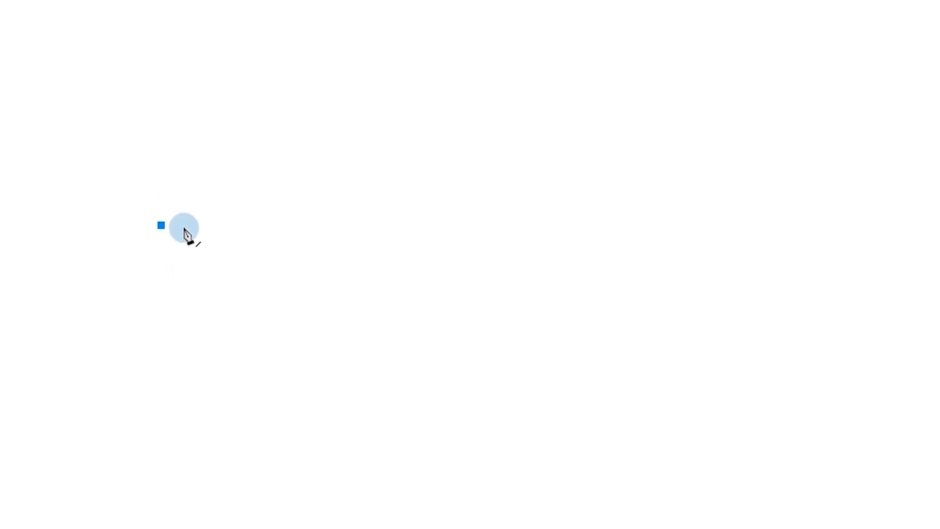
left_click(590, 228)
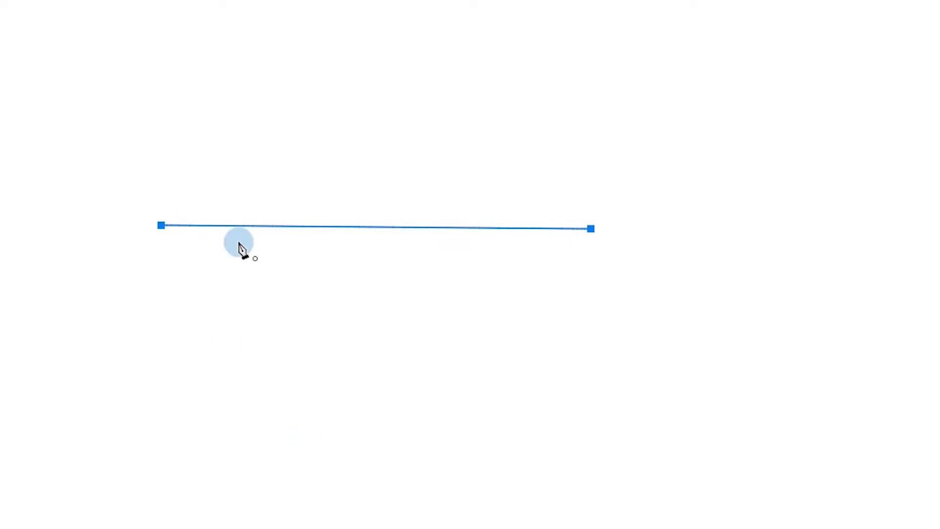
Draw a closed four-sided path with straight segments, about 560 px wide and 200 px high
left_click(221, 226)
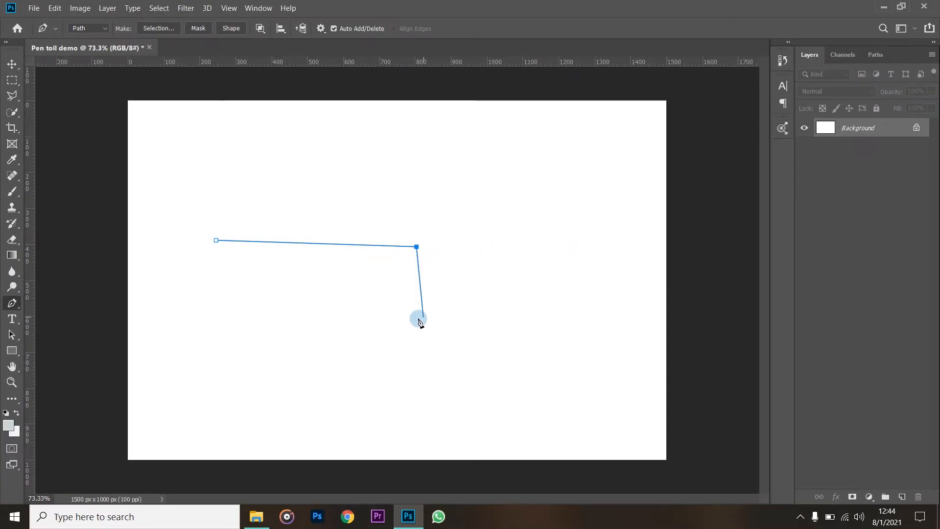
left_click(416, 318)
left_click(216, 309)
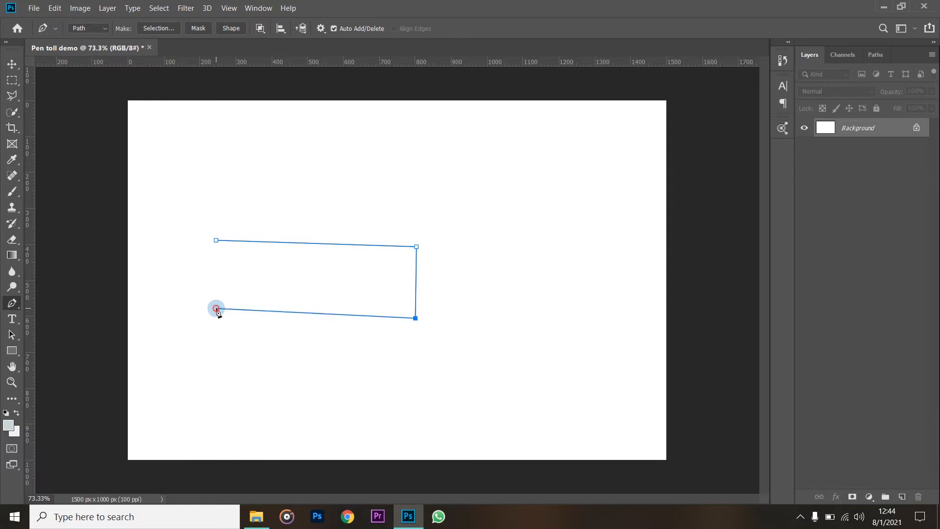
left_click(217, 240)
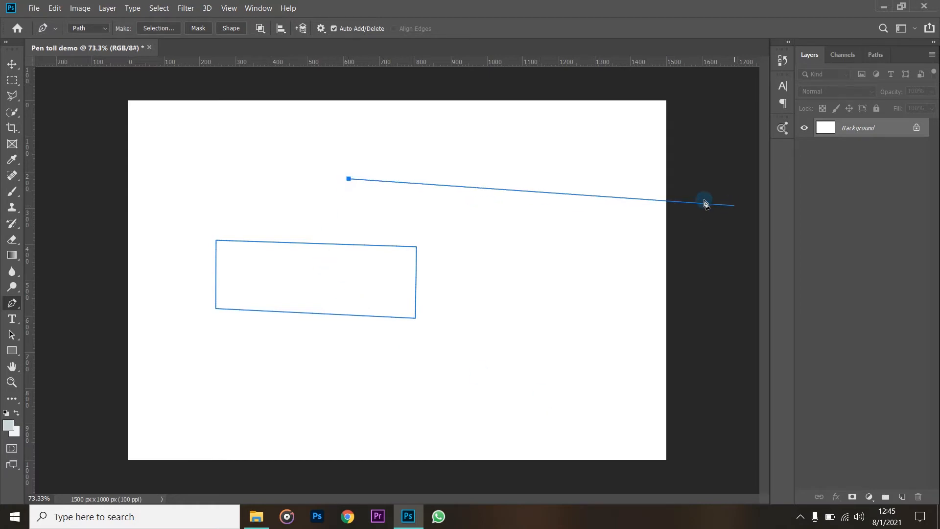
Draw a second closed four-sided path with exactly horizontal and vertical edges plus one diagonal, about 640 px wide, and clear both paths
left_click(577, 176)
key("shift")
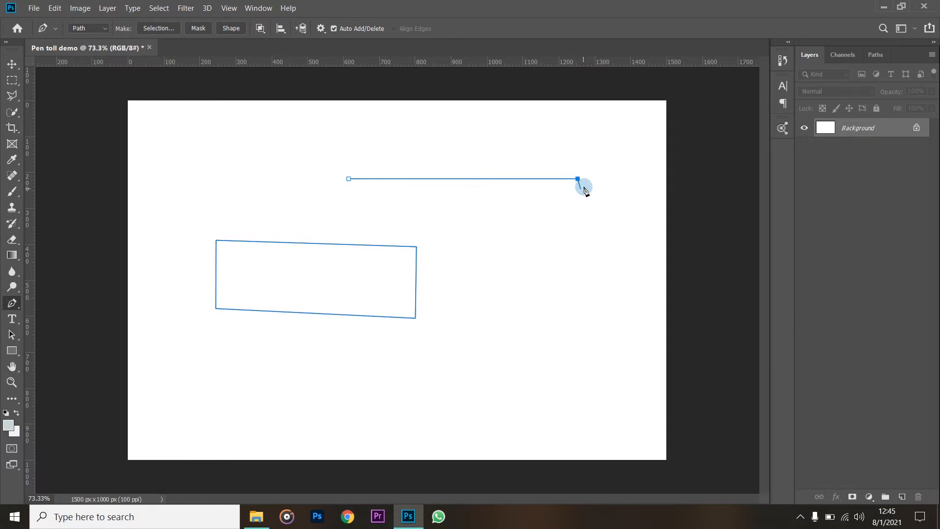
left_click(577, 300)
left_click(514, 300)
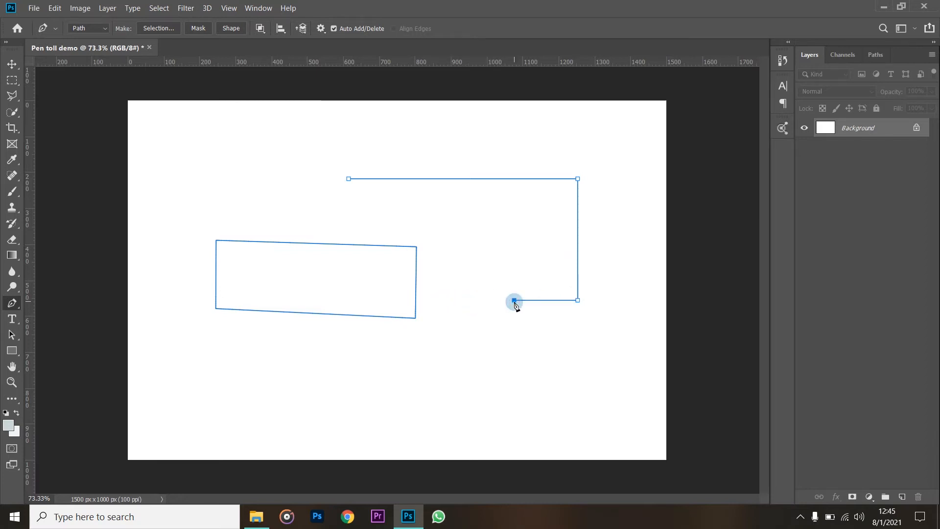
left_click(349, 180)
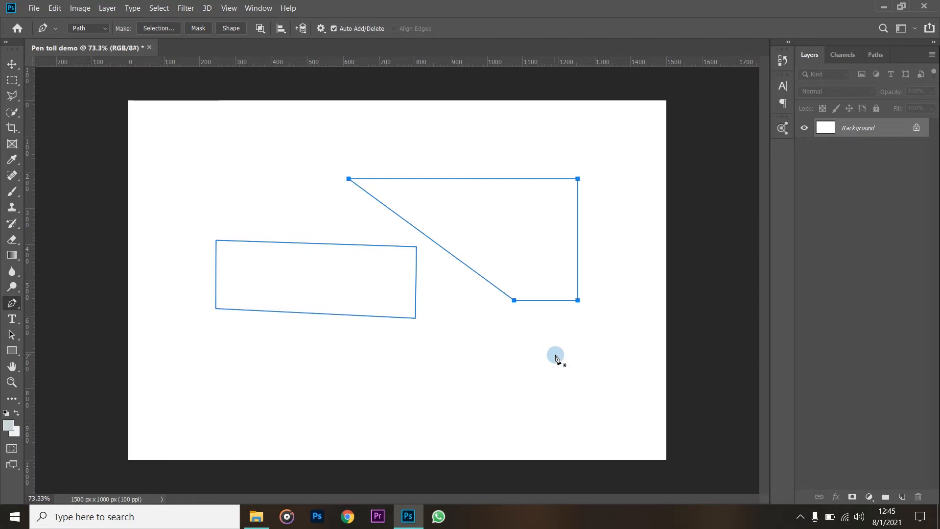
key("Escape")
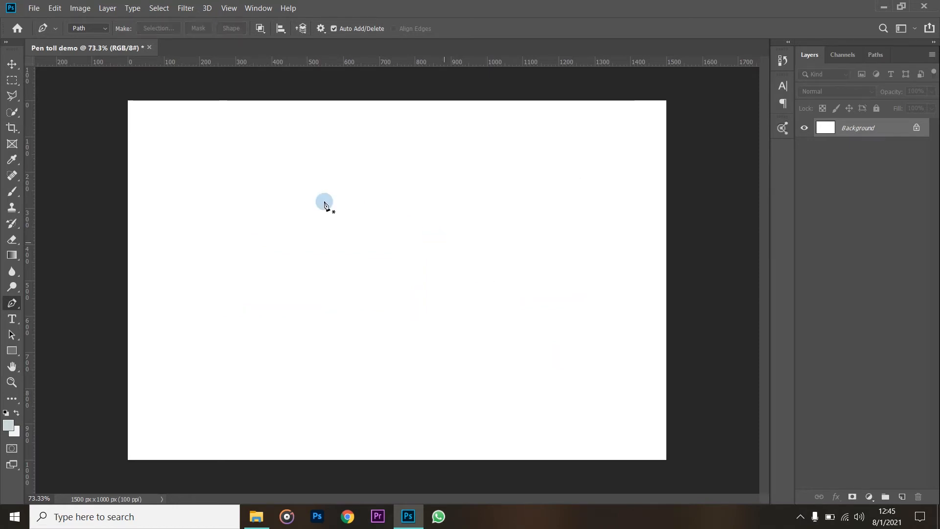
Draw a closed, rounded freeform path through five anchor points with curved segments, and clear it
left_click(469, 193)
left_click_drag(349, 285, 455, 377)
left_click_drag(511, 306, 521, 268)
left_click_drag(524, 234, 503, 205)
left_click(469, 194)
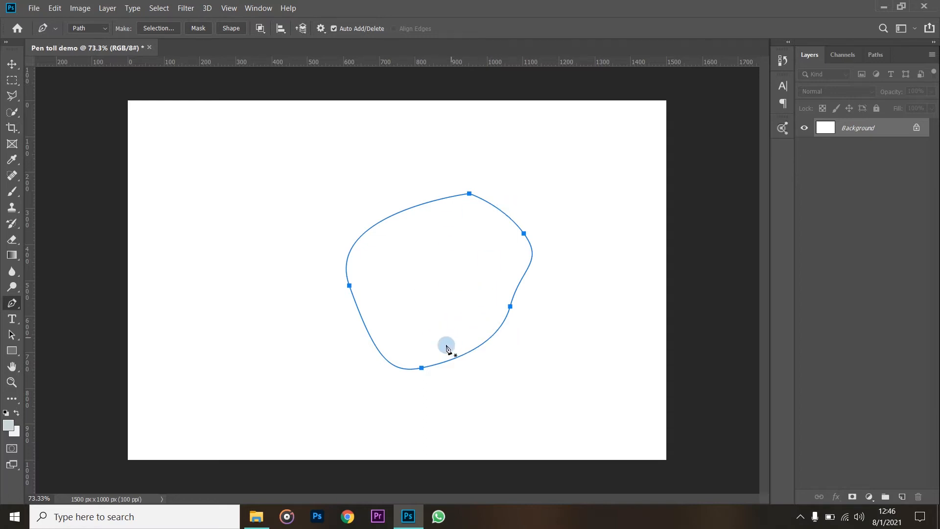
key("Escape")
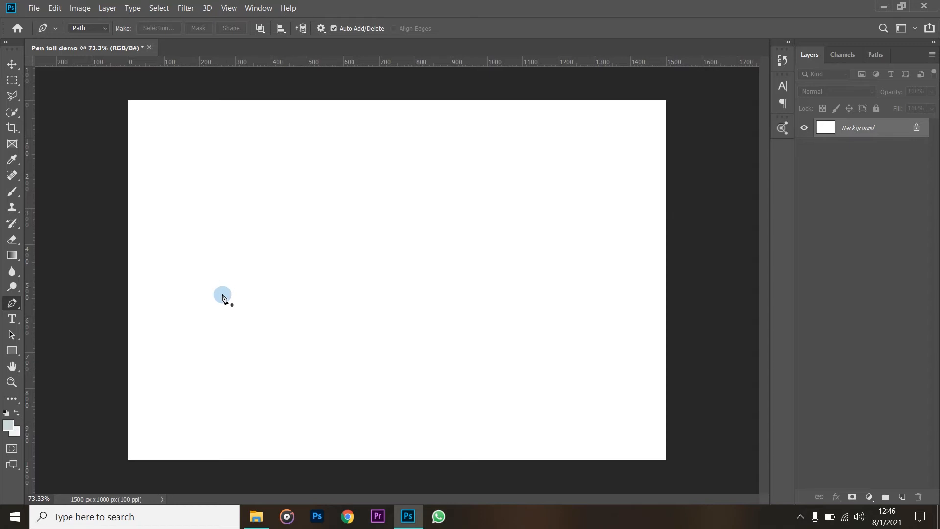
Draw a downward-bowed curve about 400 px wide between two anchors, pulling the second anchor's direction handle up and to the right
left_click(221, 276)
left_click(451, 325)
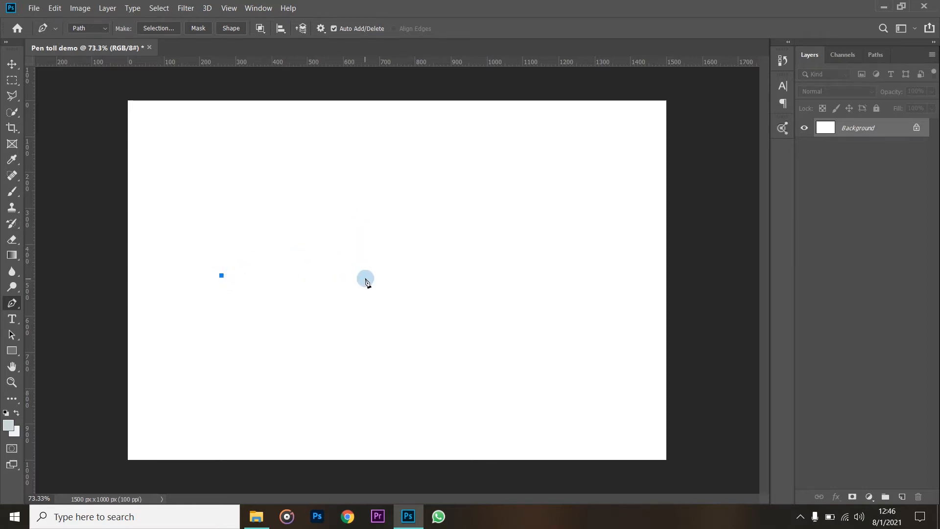
left_click_drag(368, 278, 469, 225)
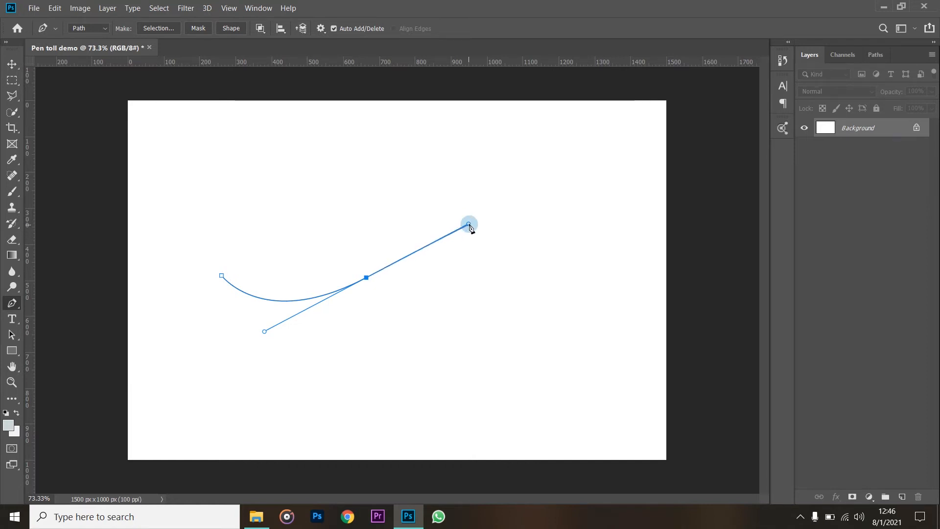
Extend the path with an upward-arching curve about 400 px wide, forming an S, and turn on Rubber Band
left_click(322, 30)
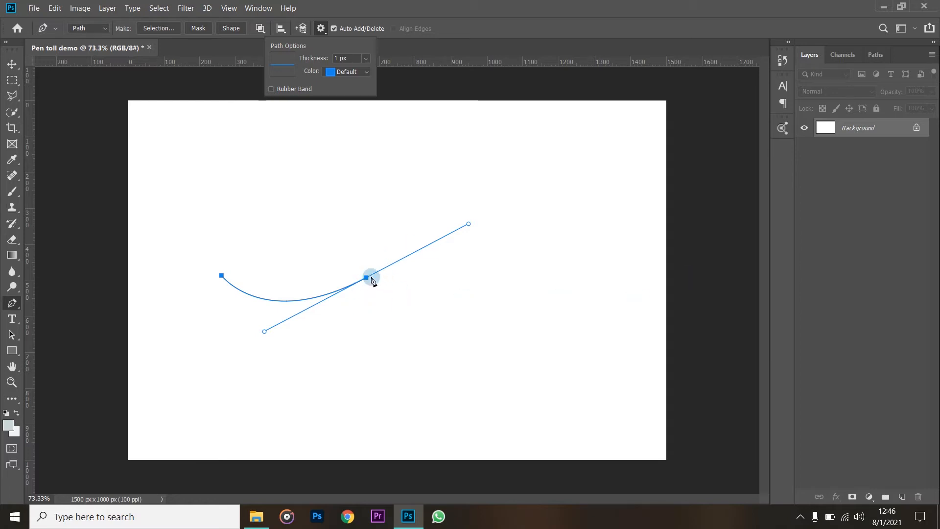
left_click(365, 279)
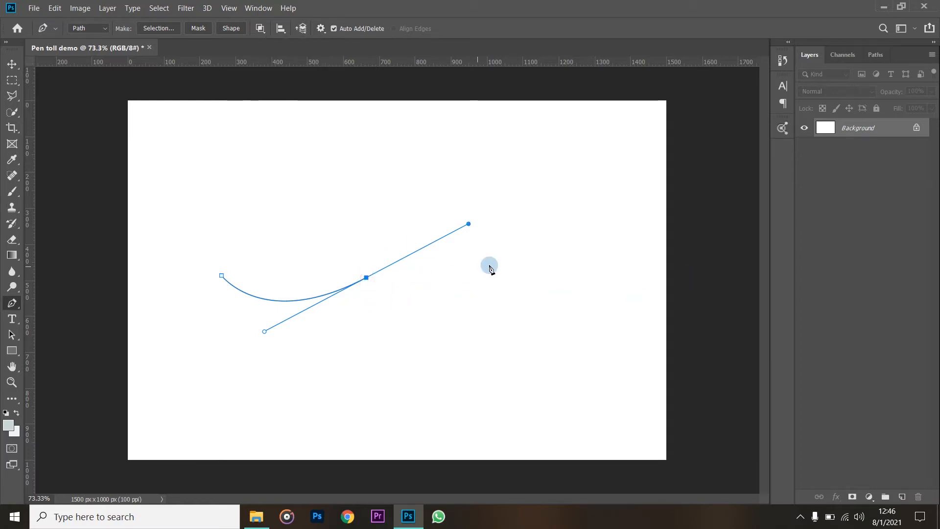
left_click_drag(510, 284, 517, 311)
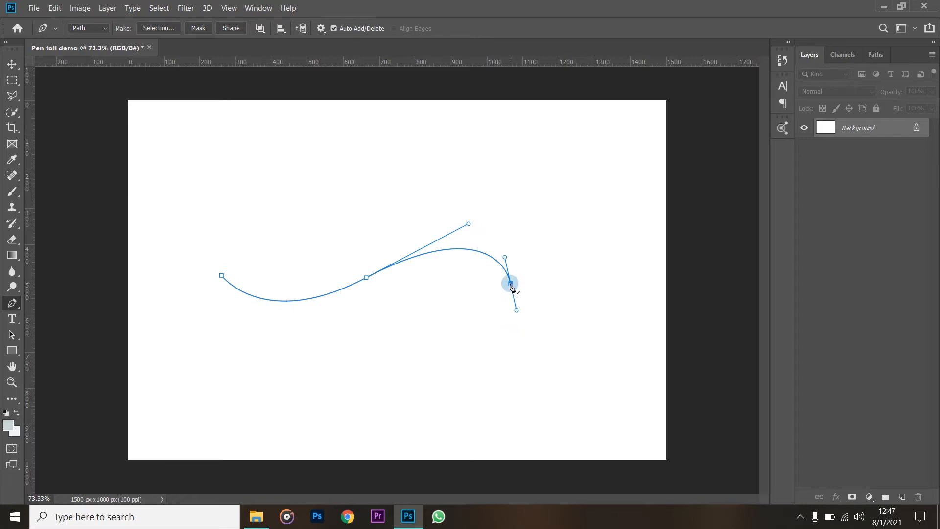
left_click(321, 30)
left_click(298, 91)
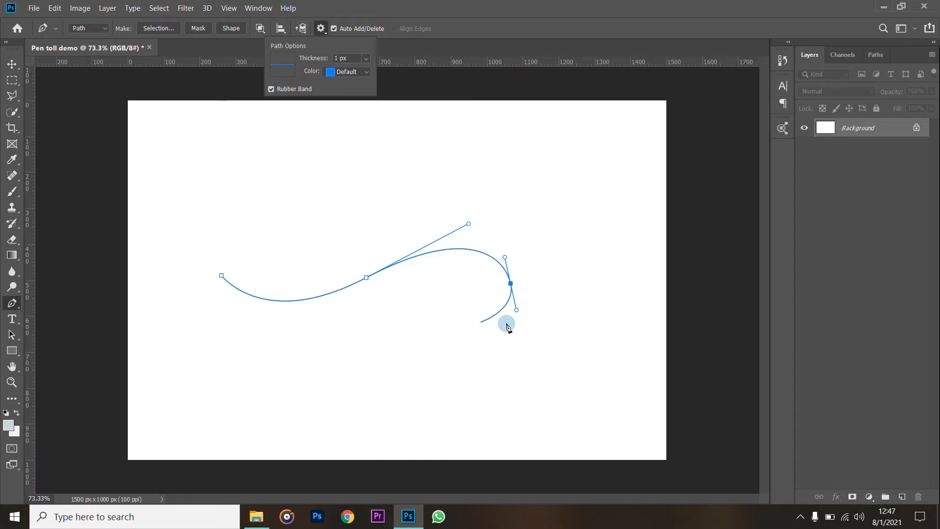
Extend the S-shaped path with a curved anchor below it, close it at the starting anchor with a curve, and clear it
left_click_drag(466, 398, 413, 448)
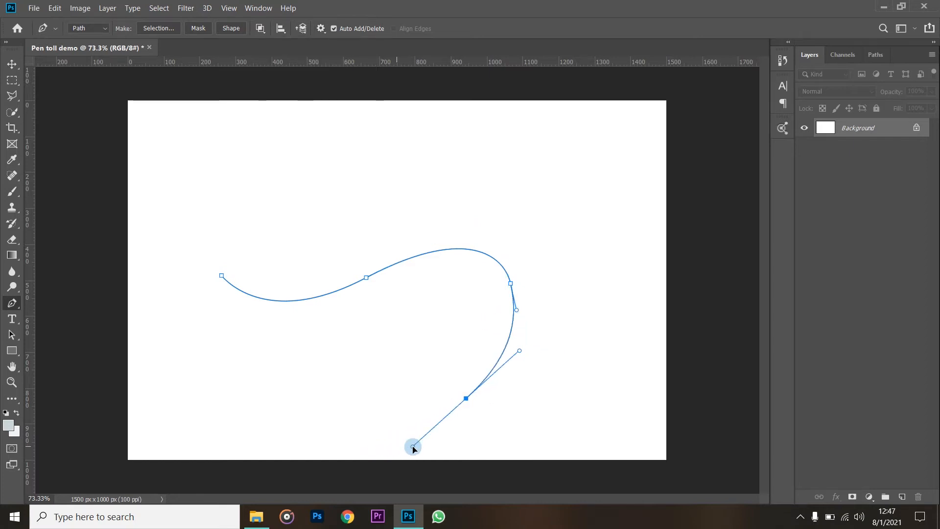
left_click(222, 276)
left_click_drag(222, 276, 208, 250)
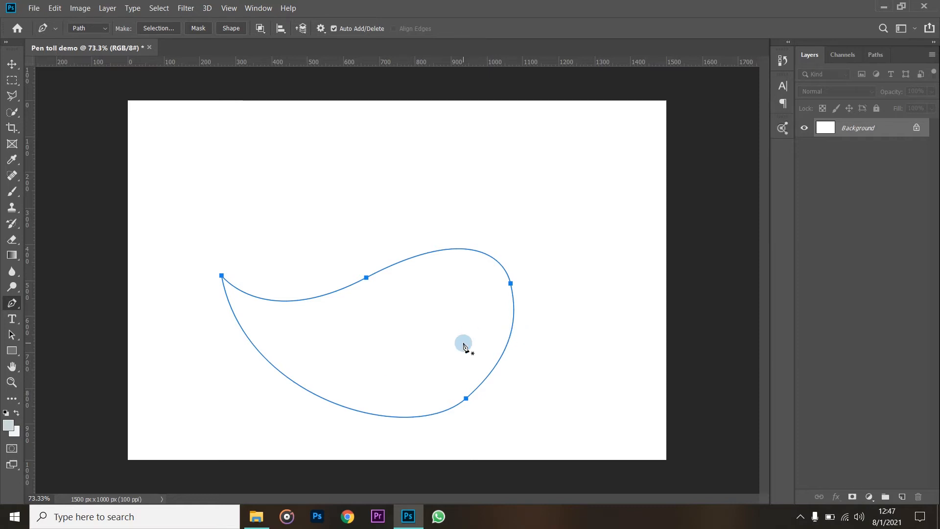
key("Escape")
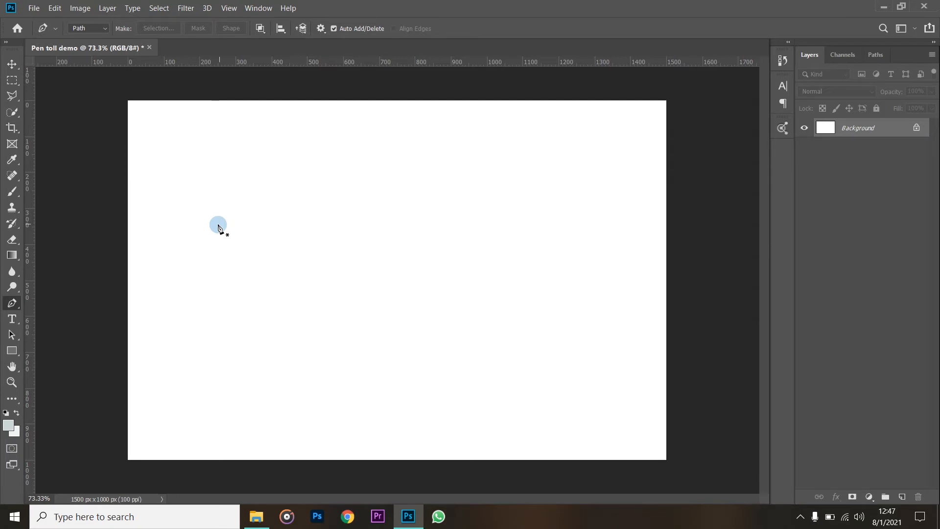
Draw a closed, rounded path about 690 px wide through three anchor points with curved segments
left_click_drag(237, 246, 270, 209)
left_click_drag(410, 196, 511, 258)
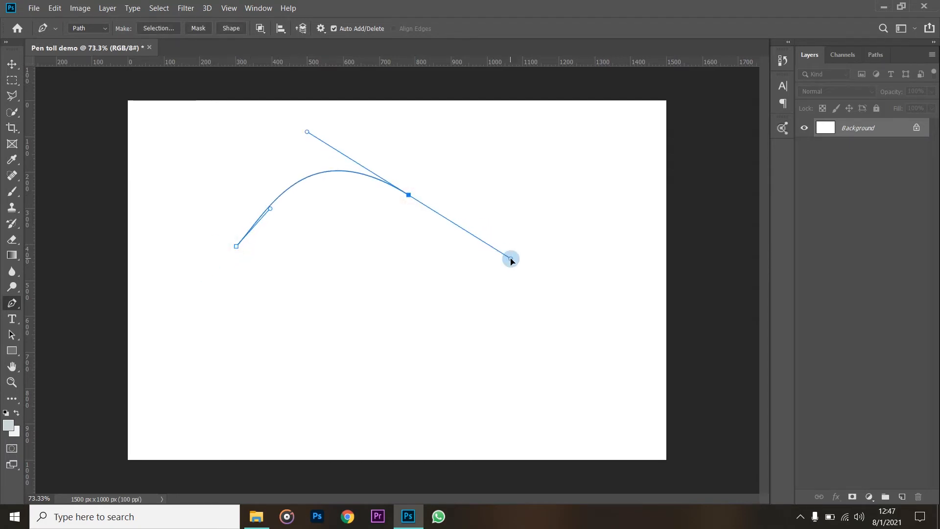
left_click_drag(419, 346, 344, 363)
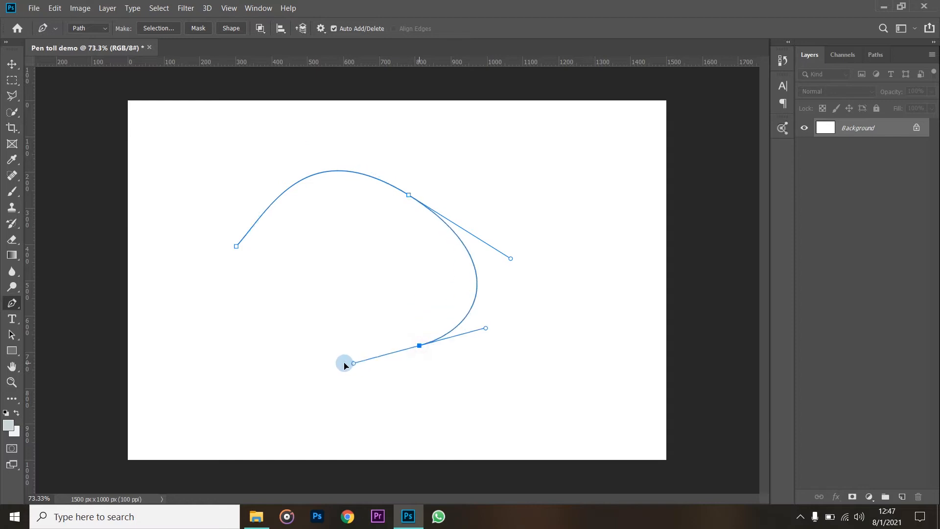
left_click(236, 246)
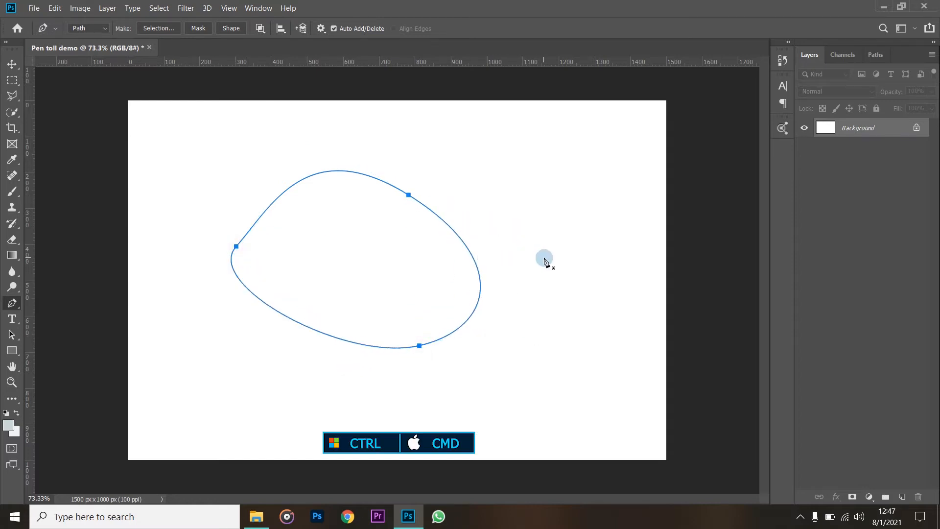
Select the path's upper anchor point and move it about 320 px to the right
left_click(409, 195, "ctrl")
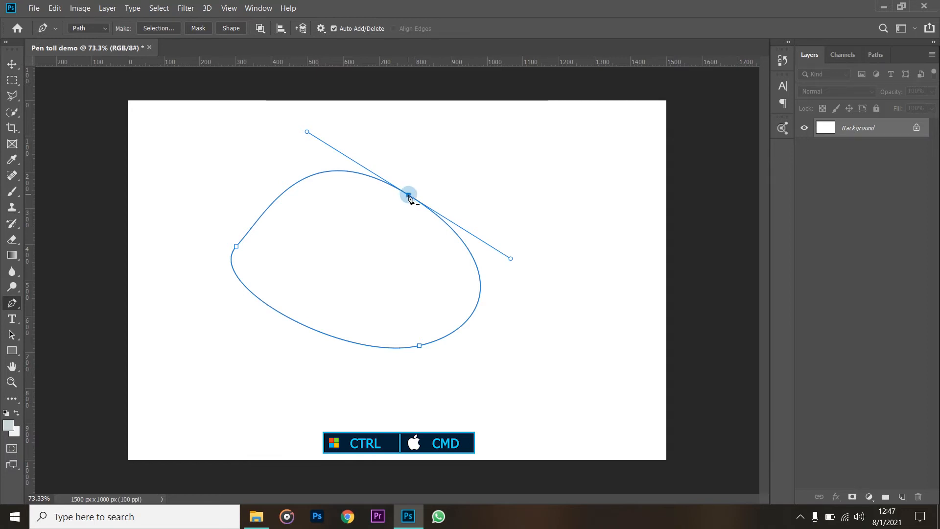
left_click_drag(409, 196, 591, 241)
left_click_drag(523, 239, 524, 189)
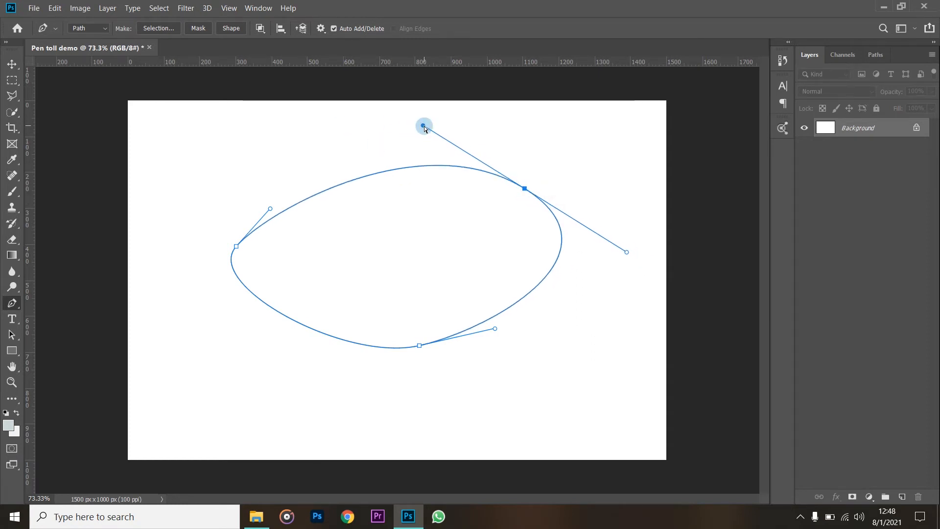
Adjust the moved anchor's linked direction handles, raising the left handle above the canvas and shortening the right one
key("ctrl")
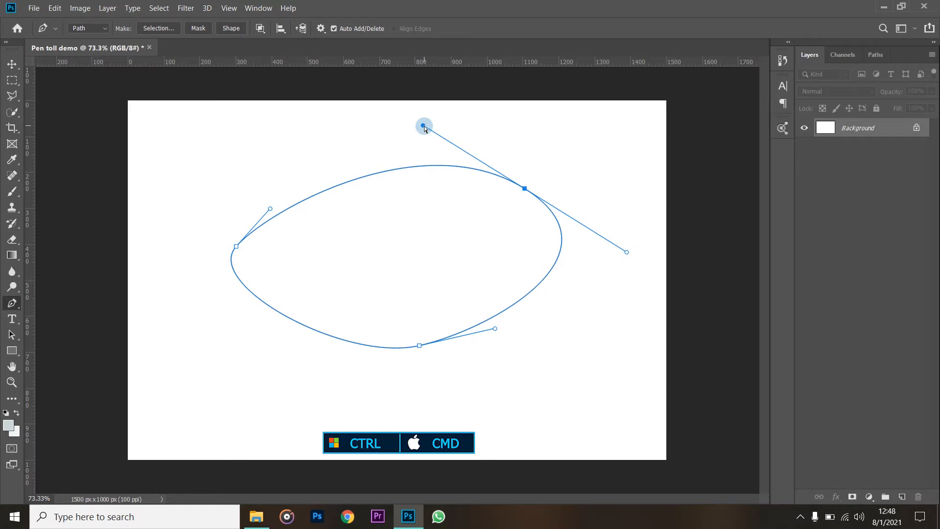
left_click_drag(424, 127, 382, 129)
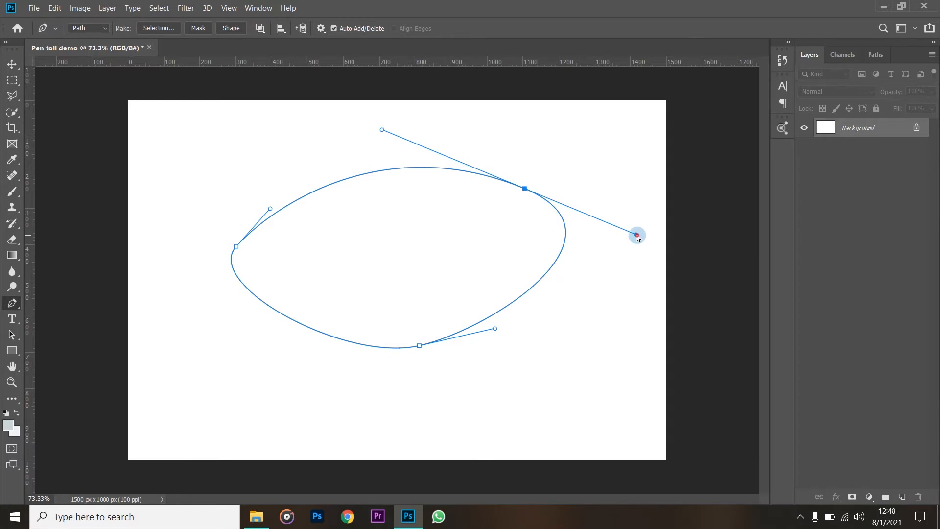
left_click_drag(637, 235, 624, 254)
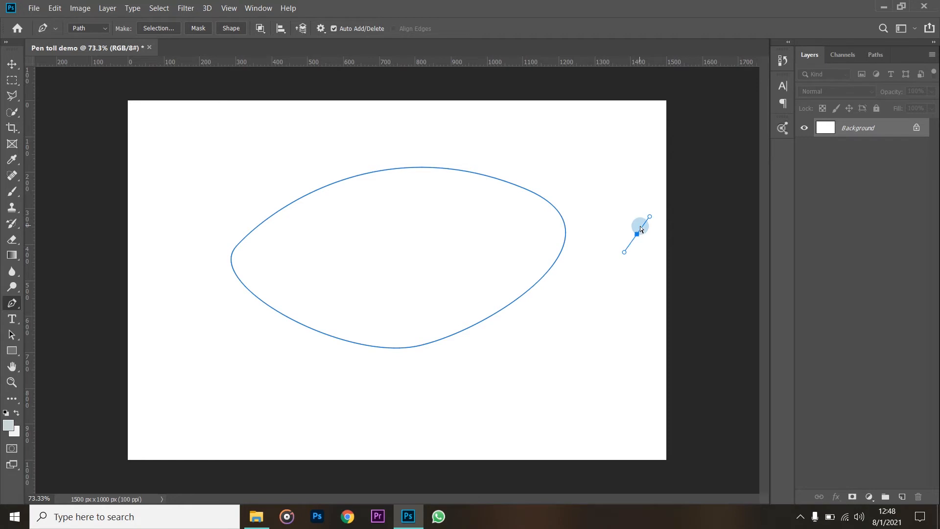
key("ctrl+z")
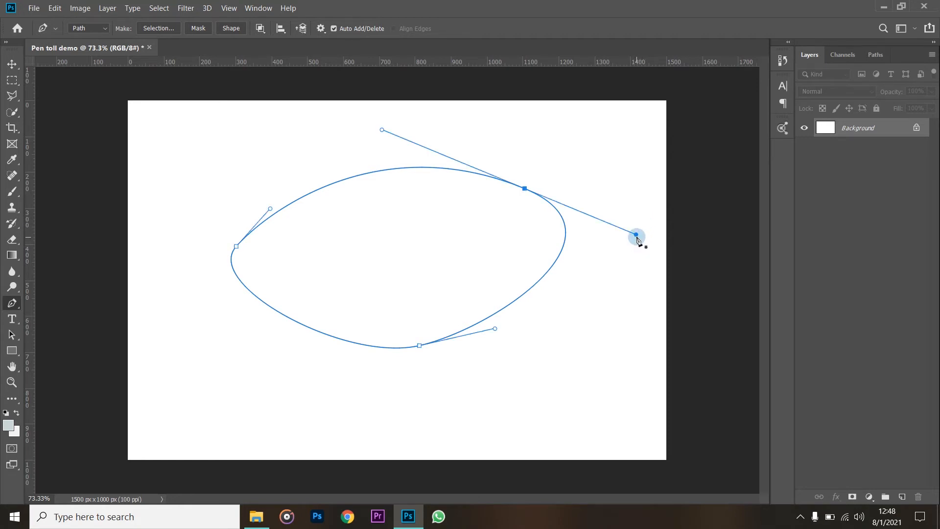
left_click_drag(638, 236, 622, 219)
left_click_drag(622, 262, 607, 248)
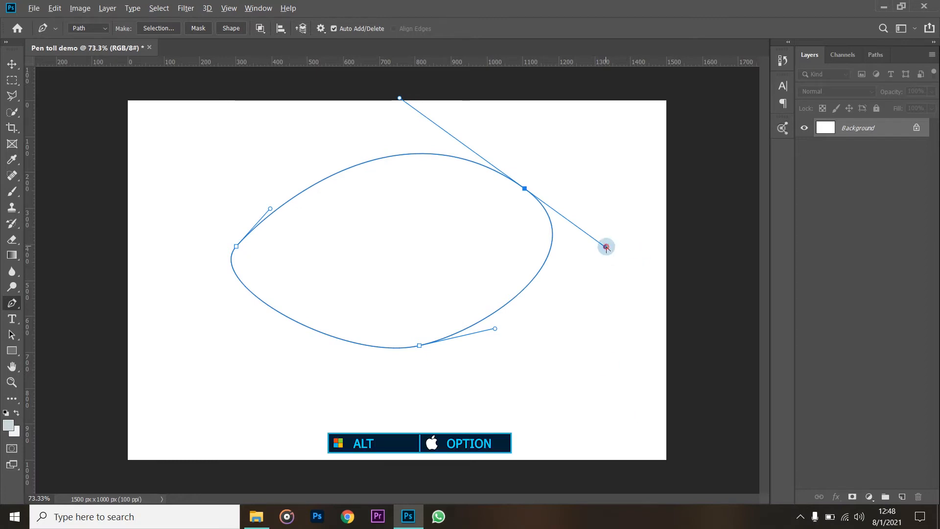
Break the anchor's linked direction handles, pulling the right handle downward and the left handle down closer to the curve, each independently
mouse_move(606, 249)
left_mouse_down()
mouse_move(596, 273)
mouse_move(631, 183)
mouse_move(606, 311)
mouse_move(620, 252)
left_mouse_up()
left_click_drag(602, 307, 620, 287)
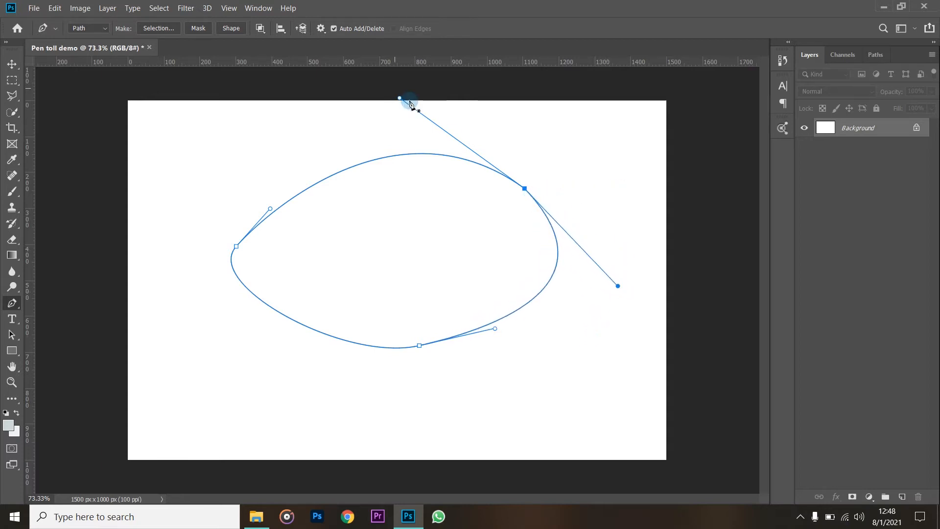
key("Escape")
left_click_drag(401, 100, 415, 132)
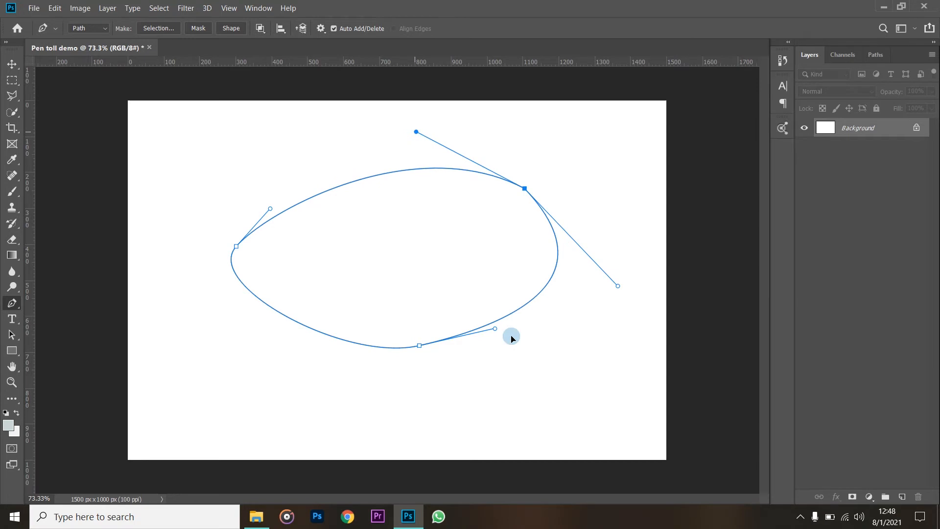
Pull the bottom anchor's right handle downward, shift the anchor slightly left, and delete it with its two adjoining segments
left_click_drag(495, 330, 521, 358)
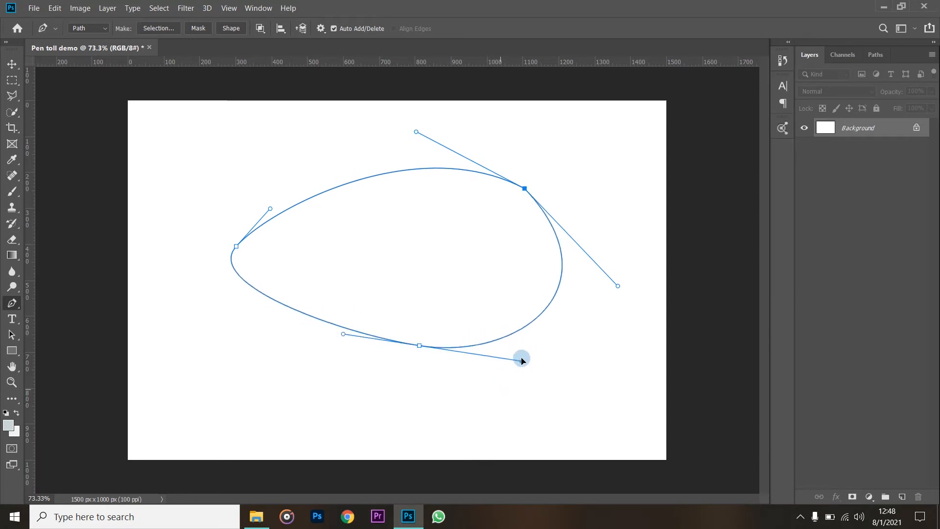
mouse_move(420, 348)
left_mouse_down()
mouse_move(348, 384)
mouse_move(420, 300)
mouse_move(403, 352)
left_mouse_up()
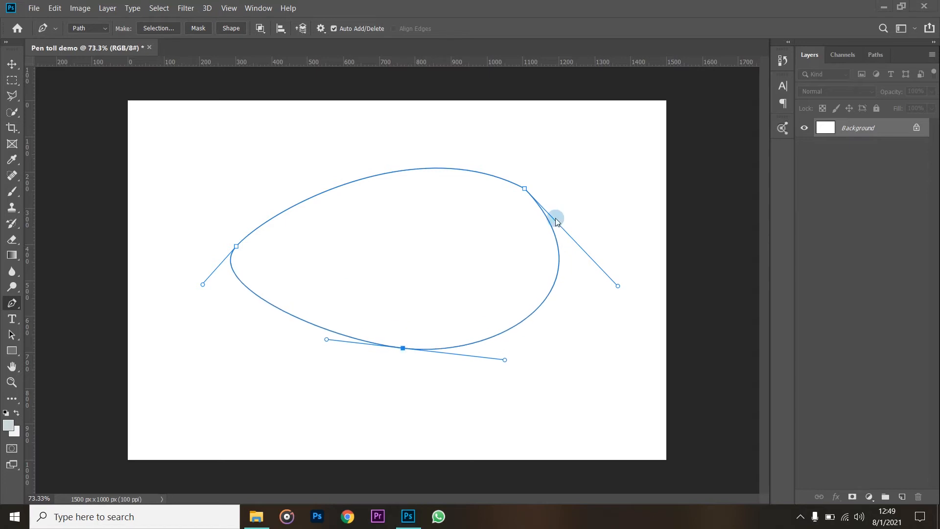
left_click(525, 189)
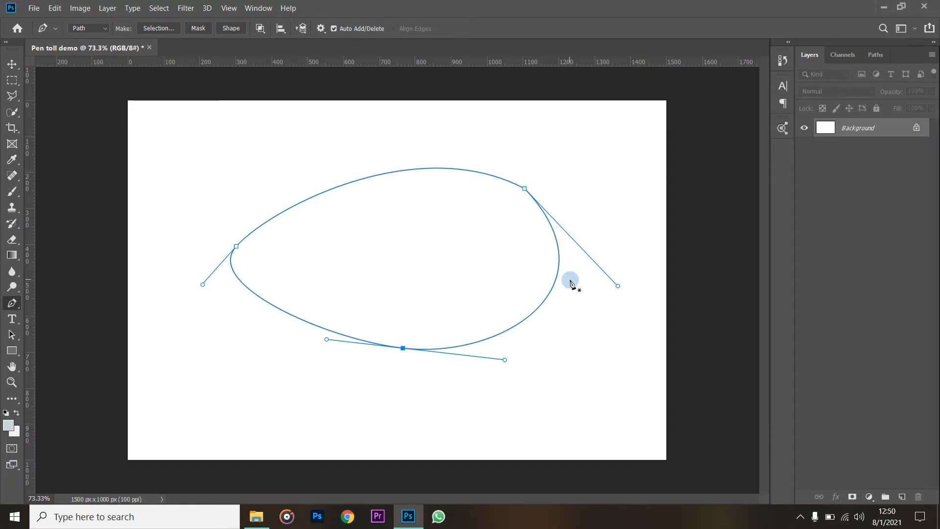
key("Delete")
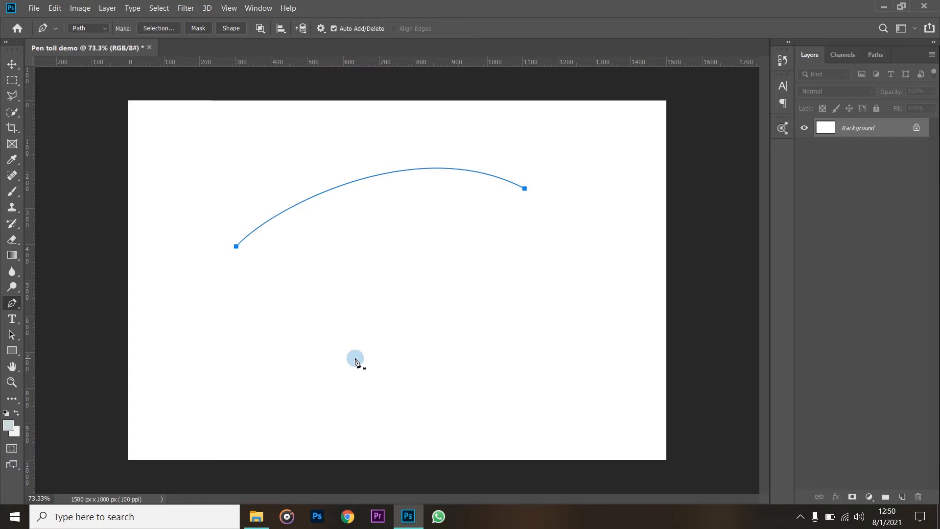
Try to continue the open arc by placing curved anchors in empty space without picking up its end anchor, and discard them
left_click_drag(430, 329, 371, 369)
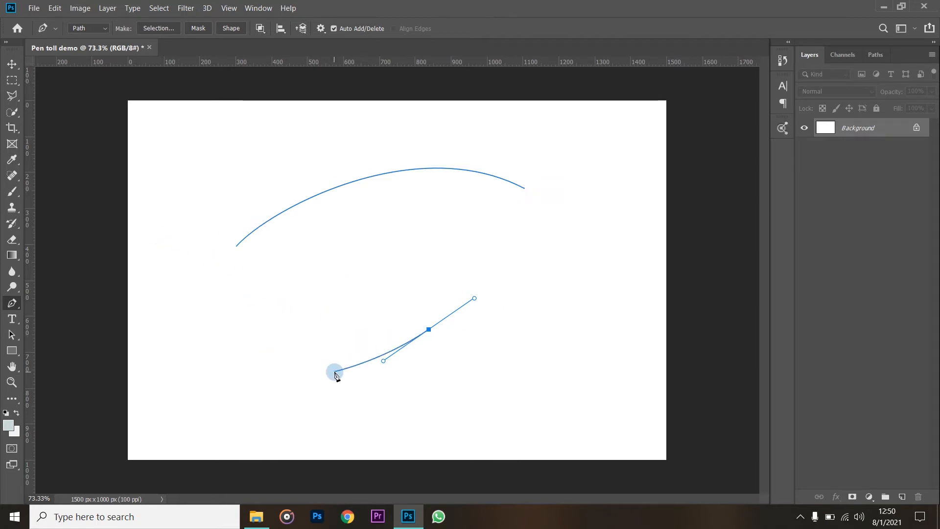
key("Escape")
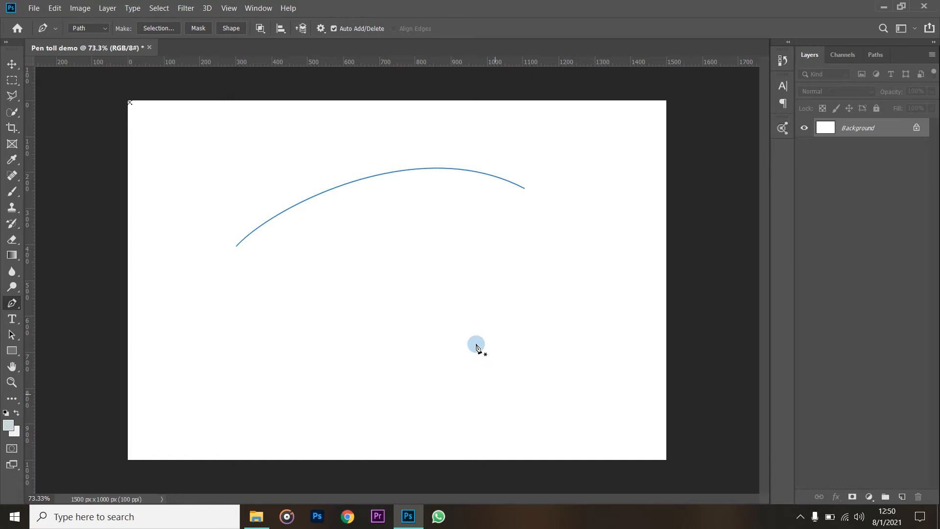
left_click(523, 188, "ctrl")
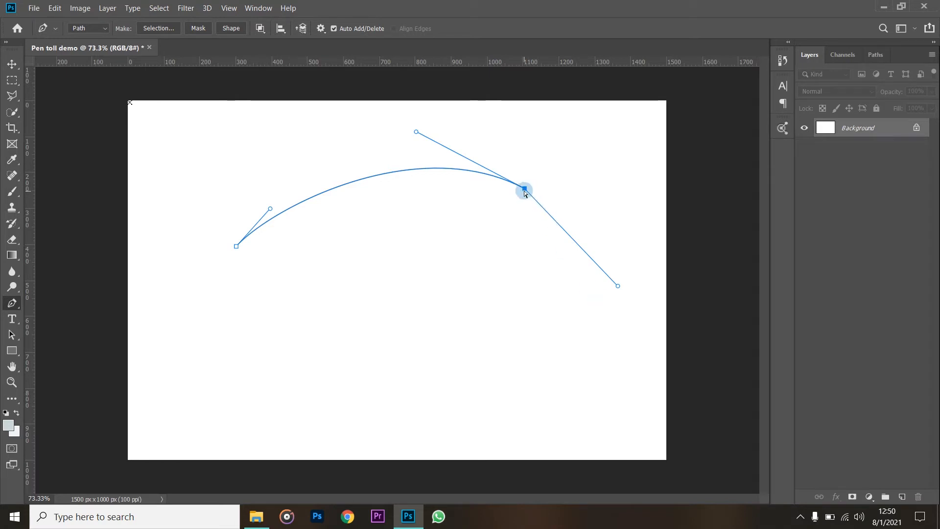
left_click_drag(598, 288, 578, 340)
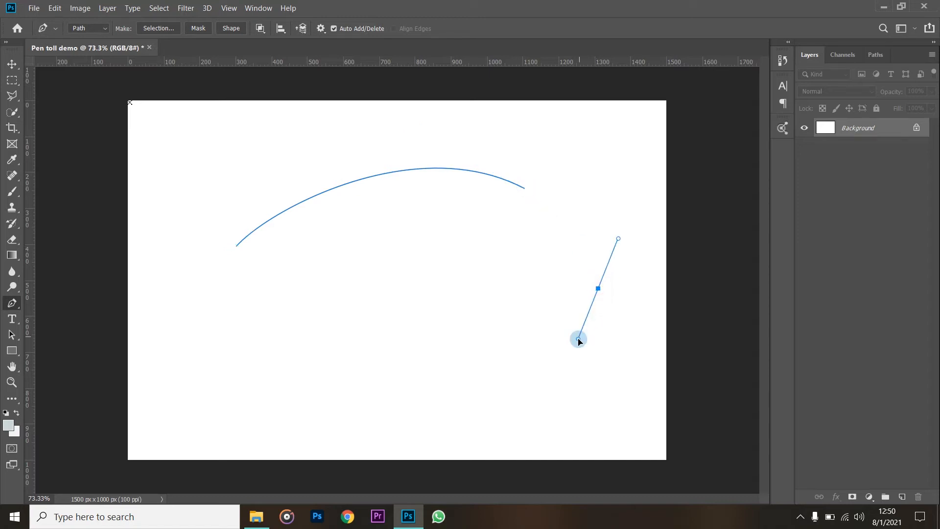
key("ctrl+z")
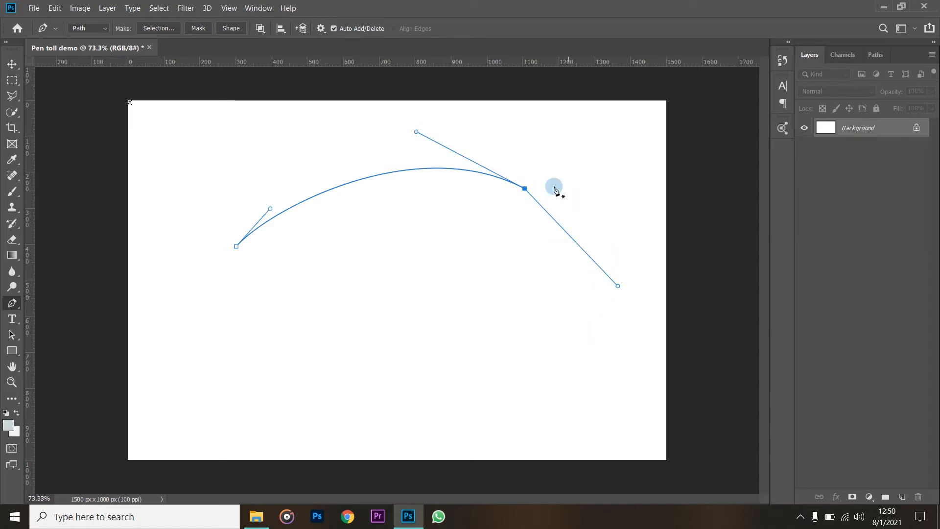
Resume the arc from its right end anchor, add three curved anchors sweeping around the lower side, and end the path open
left_click(525, 189)
left_click_drag(608, 309, 580, 358)
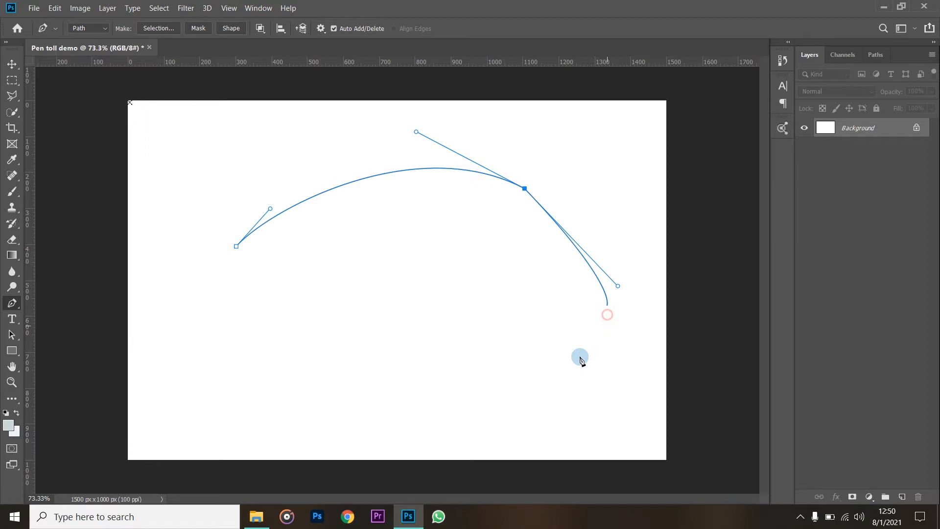
left_click_drag(395, 371, 382, 368)
left_click_drag(285, 336, 284, 328)
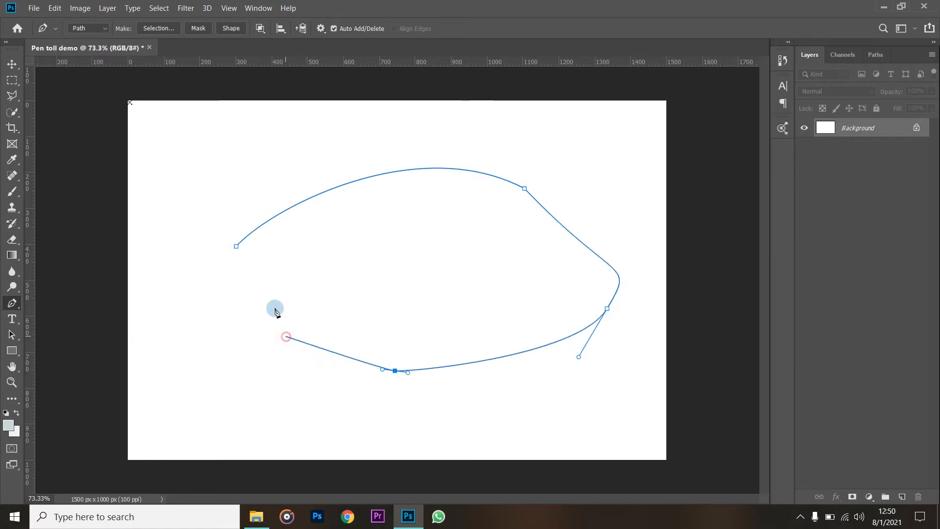
key("Escape")
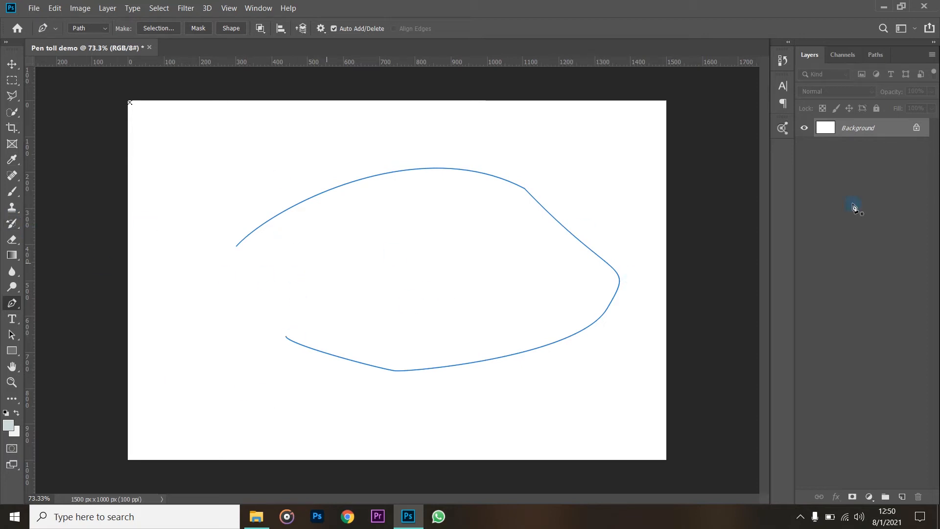
Draw a separate two-anchor curved path near the canvas's upper-right corner, undo it, and leave the original path deselected
left_click_drag(605, 133, 541, 148)
left_click_drag(585, 196, 591, 220)
key("Escape")
key("Escape")
key("ctrl+z")
key("ctrl+z")
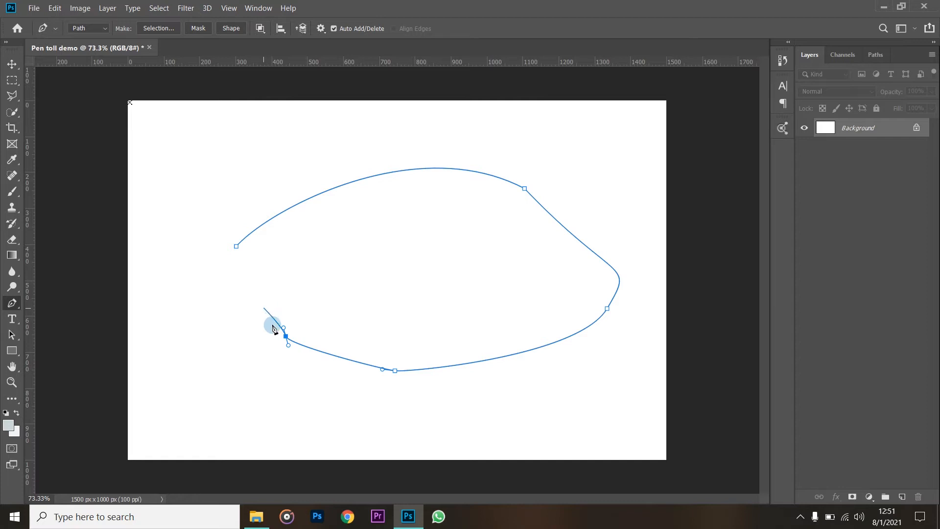
key("Escape")
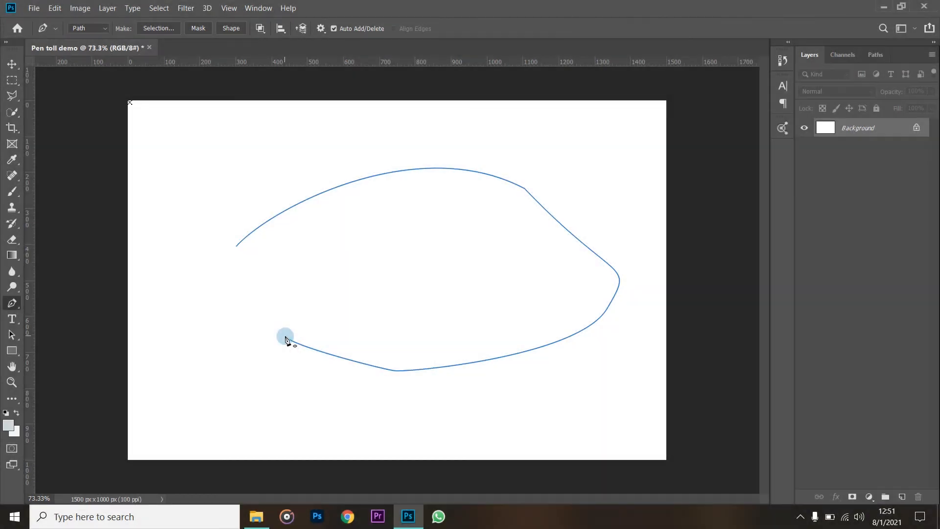
Resume the open path from its lower-left end anchor, add four anchors turning inward, and clear the whole path
left_click(286, 337)
left_click(239, 289)
left_click(245, 266)
left_click_drag(273, 257, 287, 254)
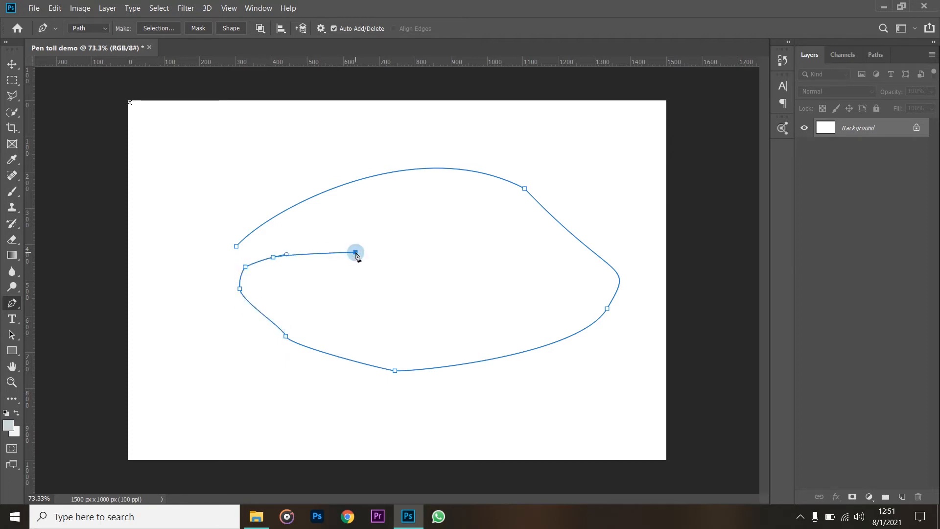
key("Delete")
Draw an open, winding freeform path with curved segments, end it without closing it, and clear it
left_click_drag(253, 236, 261, 230)
left_click_drag(384, 181, 424, 214)
left_click_drag(466, 293, 324, 343)
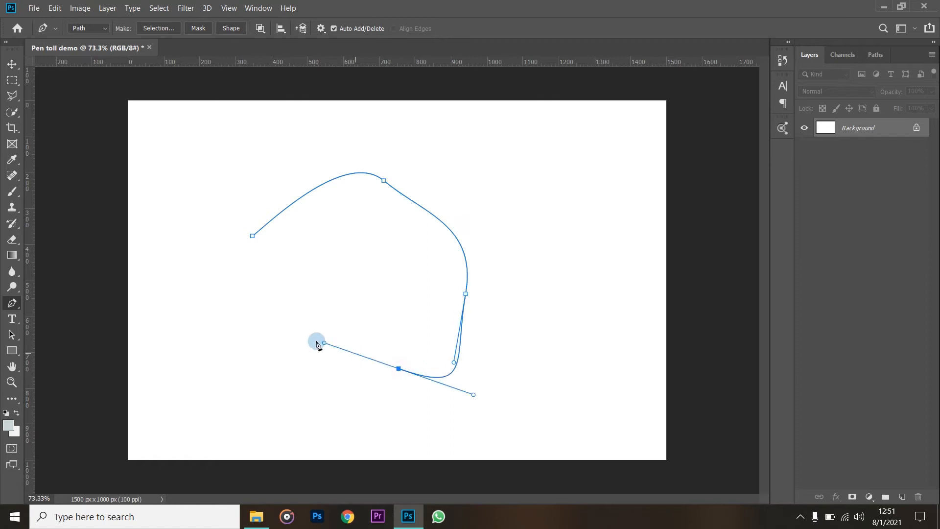
left_click_drag(302, 304, 200, 357)
left_click_drag(191, 312, 224, 273)
left_click_drag(293, 258, 269, 293)
key("Escape")
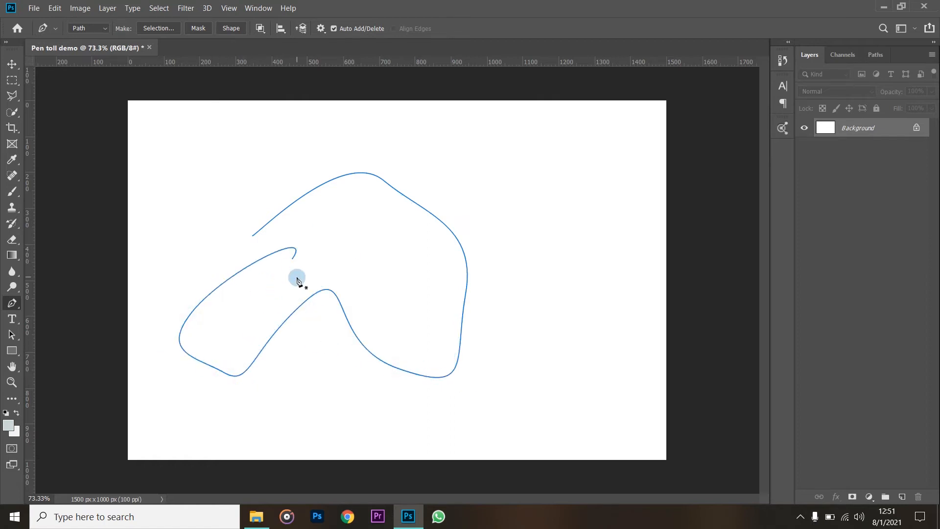
key("Escape")
Draw a closed, rounded path about 810 px wide through five anchor points with curved segments
left_click_drag(427, 191, 390, 175)
left_click_drag(300, 199, 261, 264)
left_click_drag(273, 341, 336, 369)
left_click_drag(503, 375, 519, 342)
left_click_drag(536, 281, 532, 246)
left_click(427, 191)
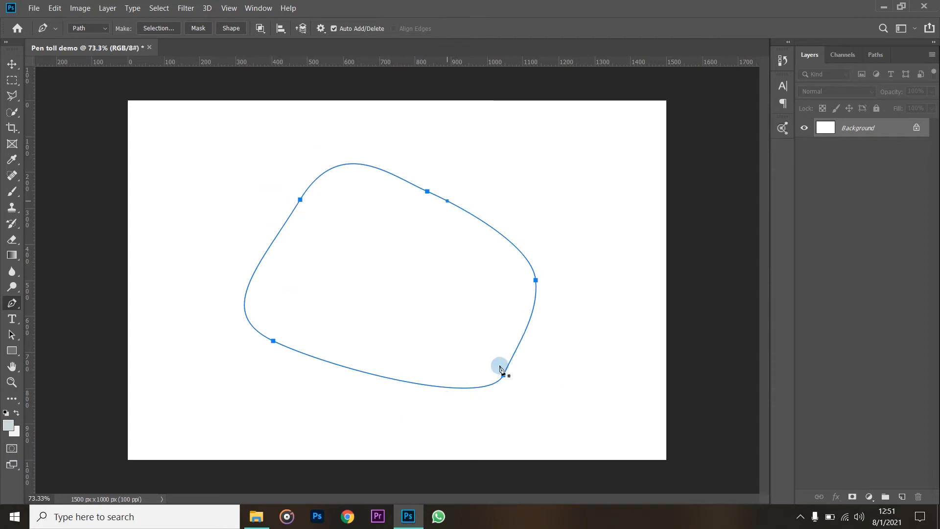
Add three anchor points to the closed path, one each on its bottom, upper-right and top segments
left_click(373, 375)
left_click(491, 227)
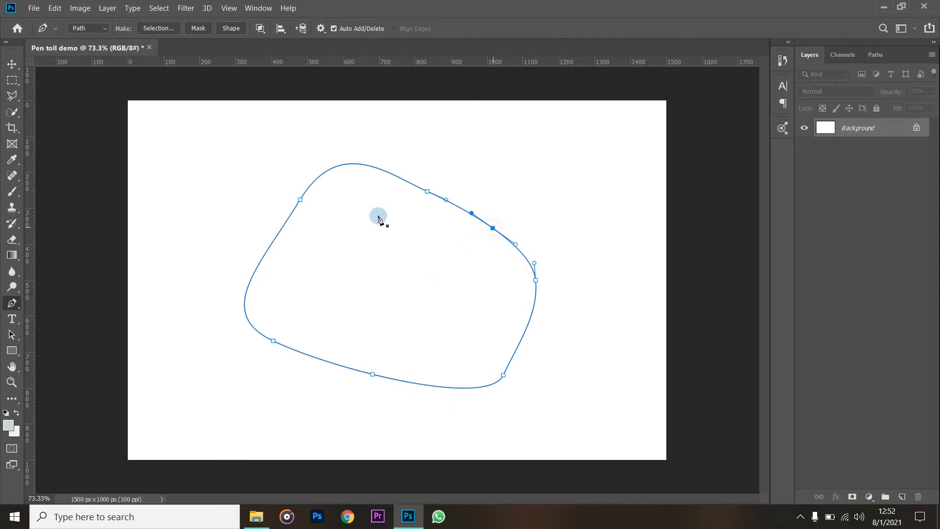
left_click(352, 164)
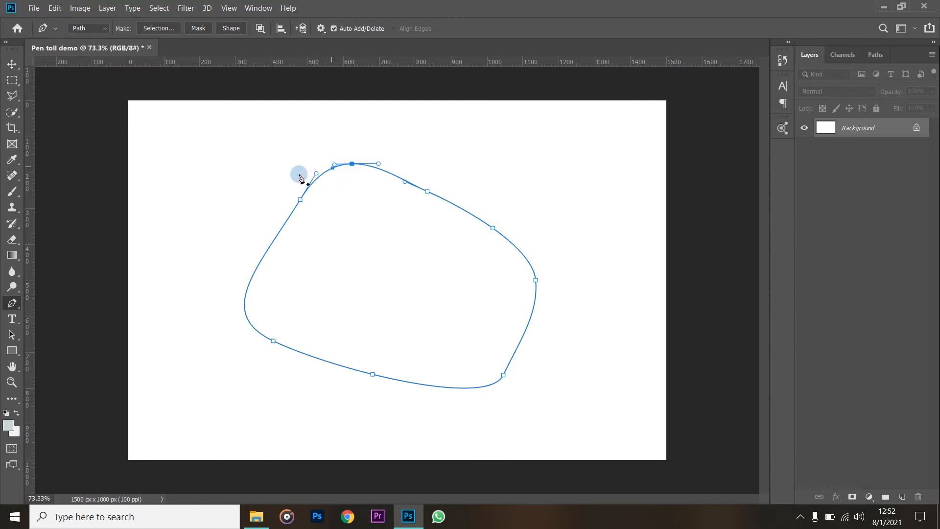
Add an anchor point on the closed path's left segment, between the upper-left and lower-left anchors
left_click(260, 261)
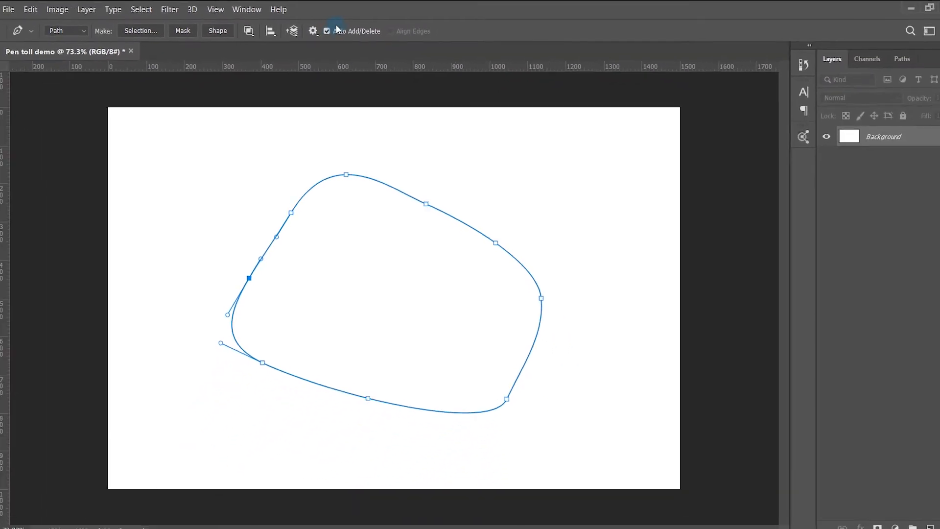
left_click(383, 182)
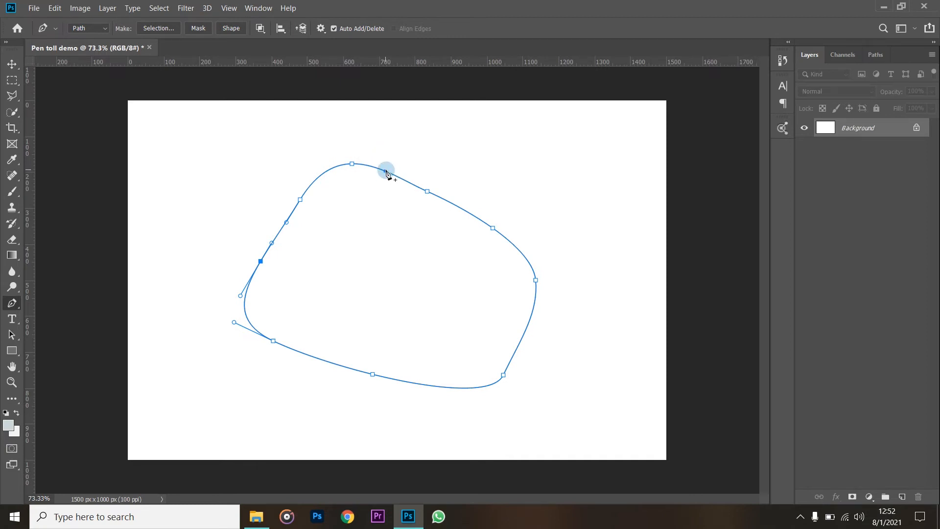
right_click(14, 304)
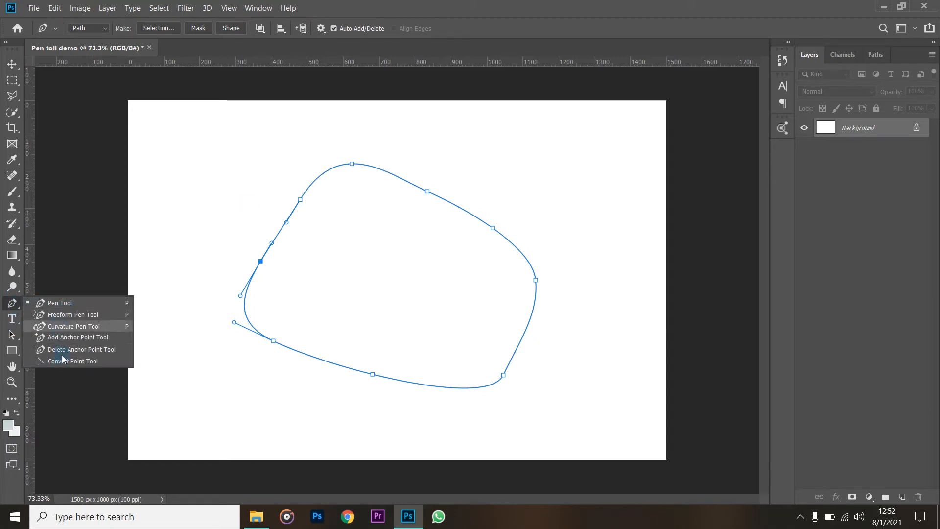
left_click(394, 162)
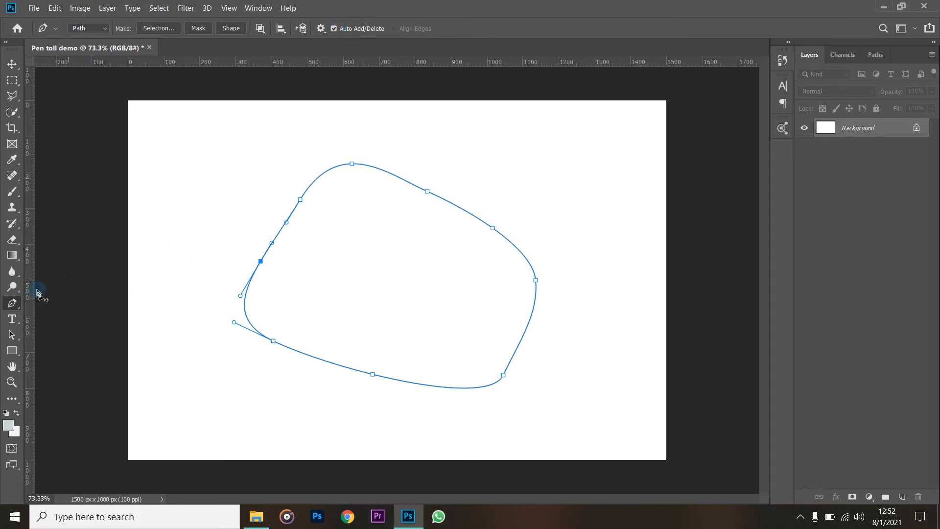
right_click(14, 302)
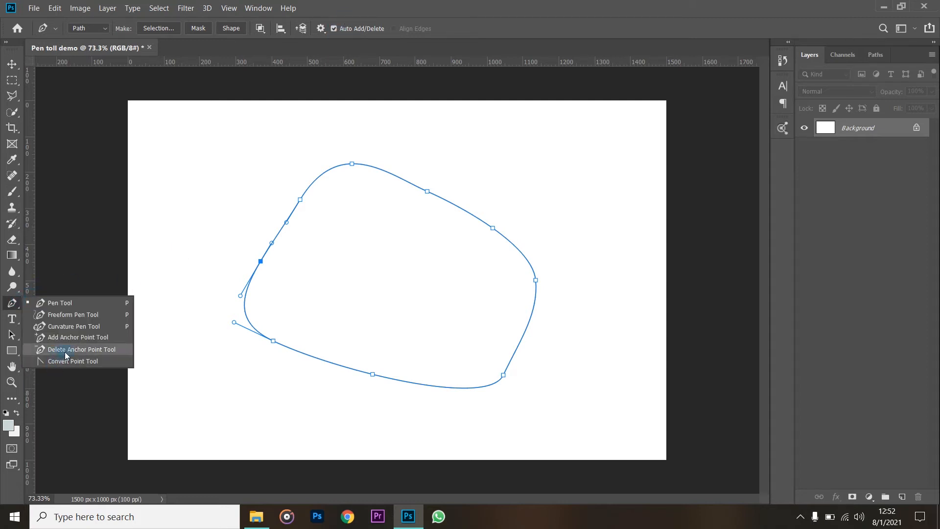
left_click(496, 29)
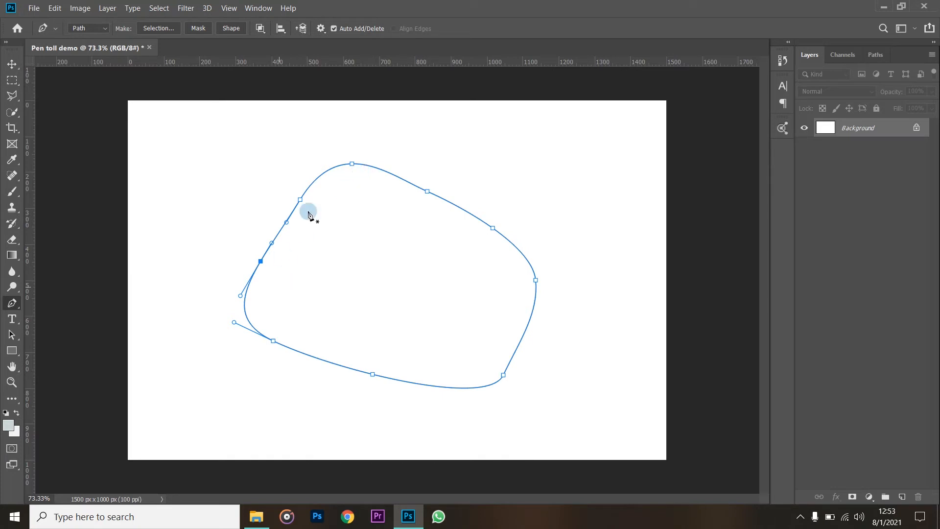
Delete the closed path's top, upper-right, far-right, lower-right and bottom anchor points, keeping the anchor on the right slope
right_click(352, 165)
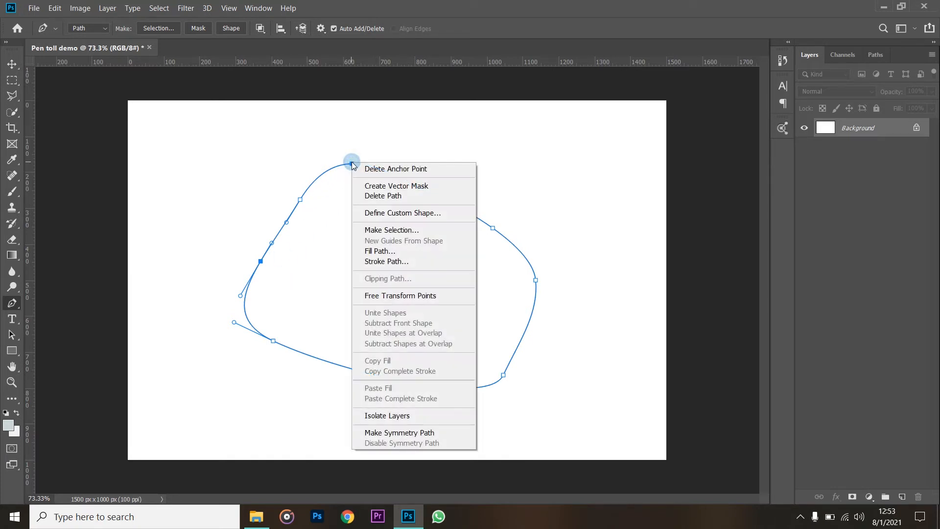
left_click(410, 168)
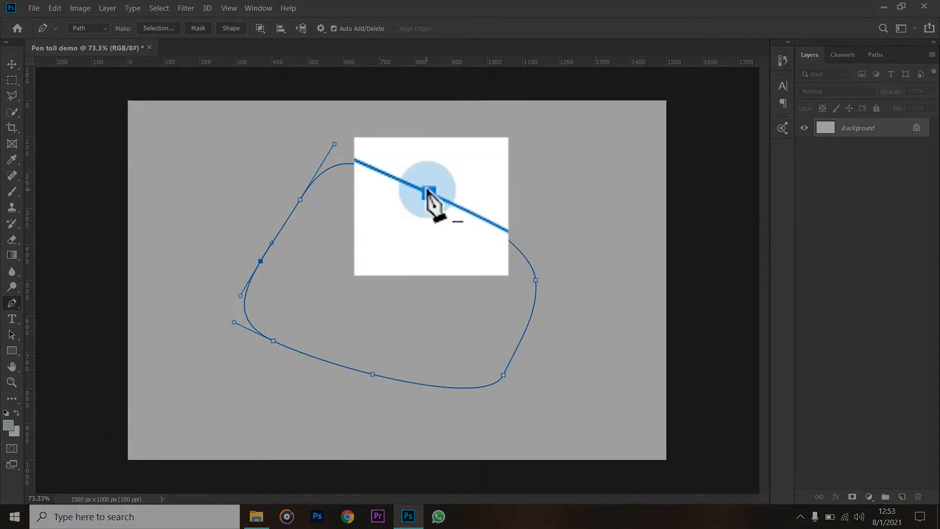
left_click(427, 191)
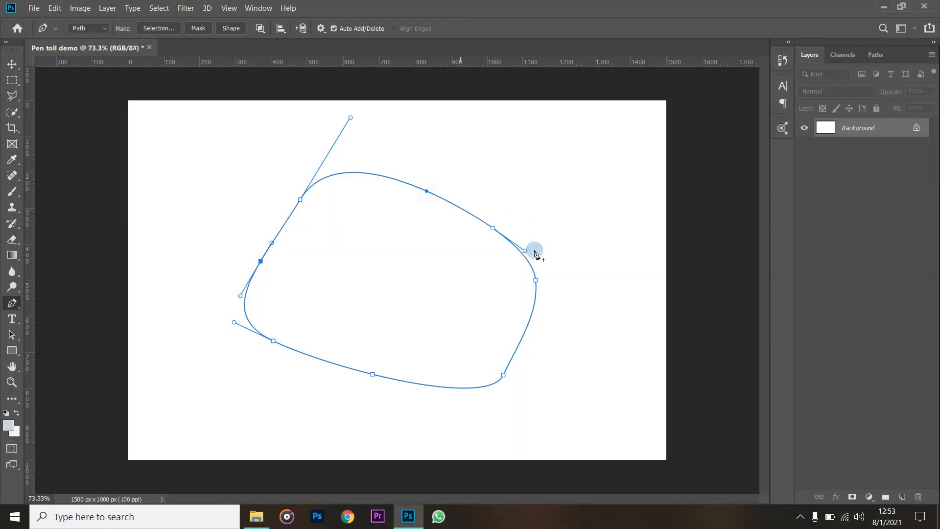
left_click(536, 280)
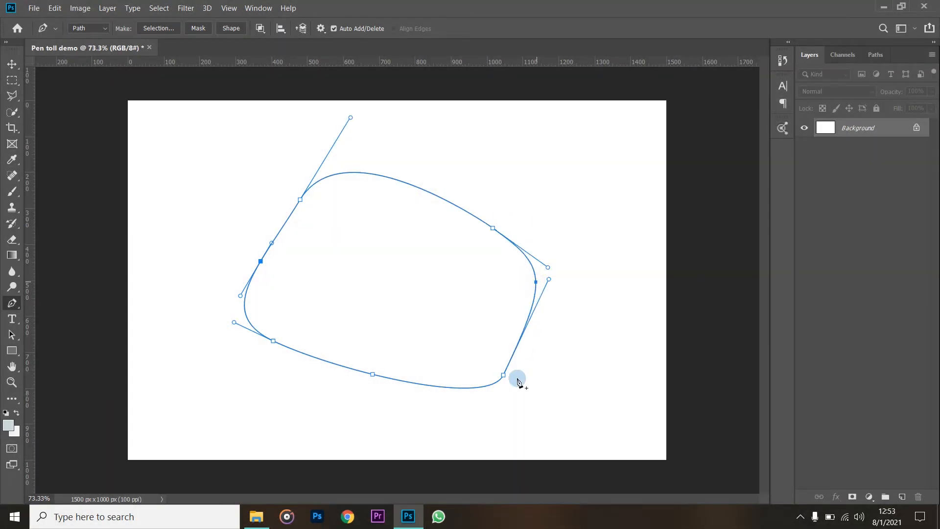
left_click(504, 375)
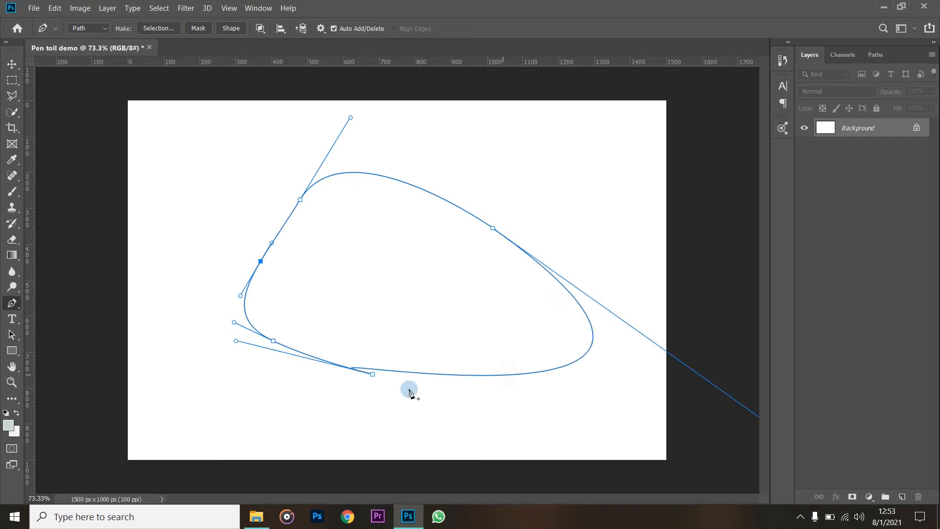
left_click(371, 377)
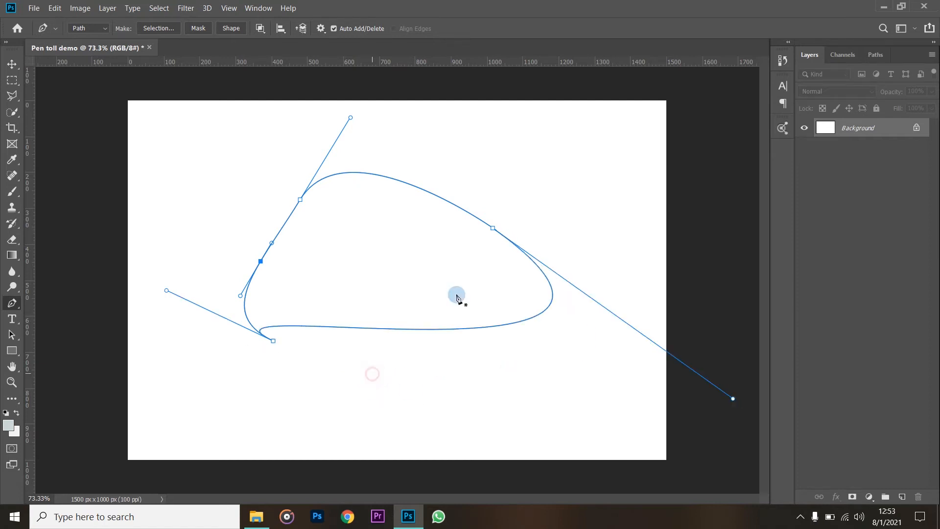
Add an anchor on the path's bottom segment, move it down about 200 px, and clear the whole path
left_click(401, 333)
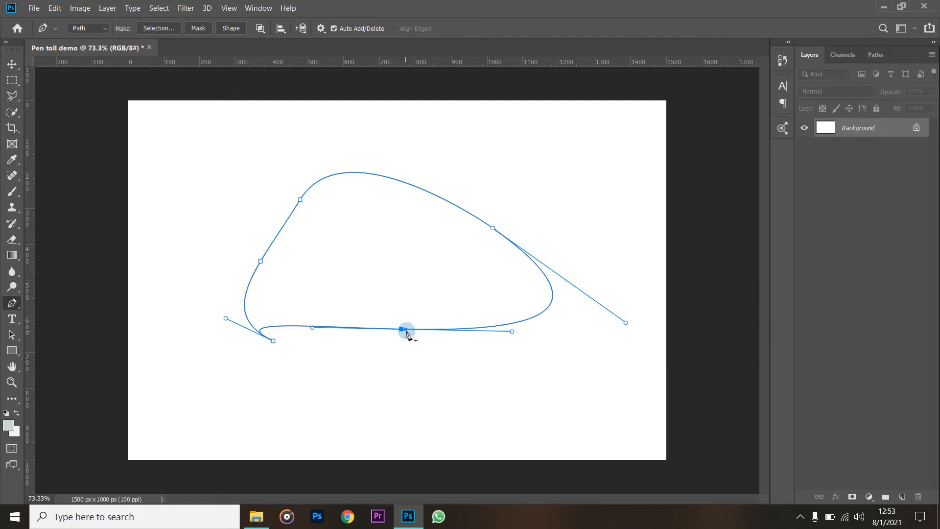
left_click_drag(403, 331, 402, 403)
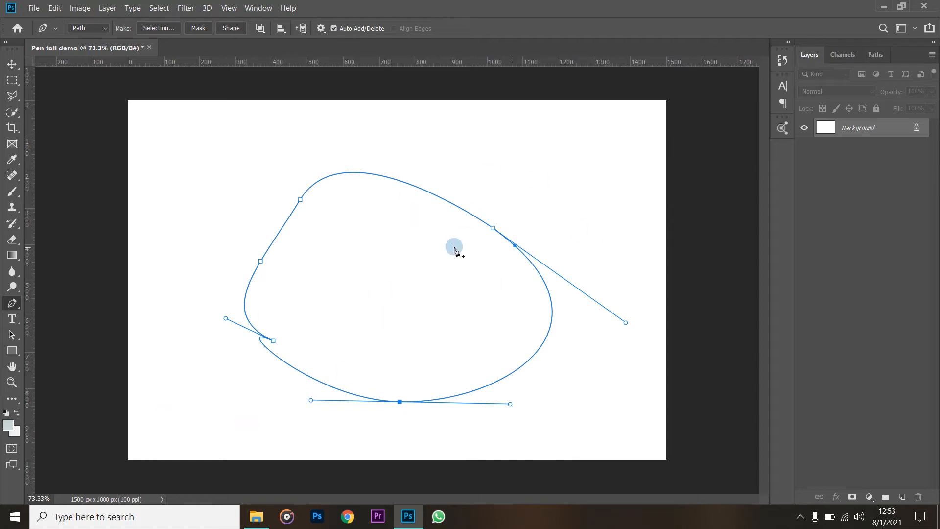
key("Escape")
key("Escape")
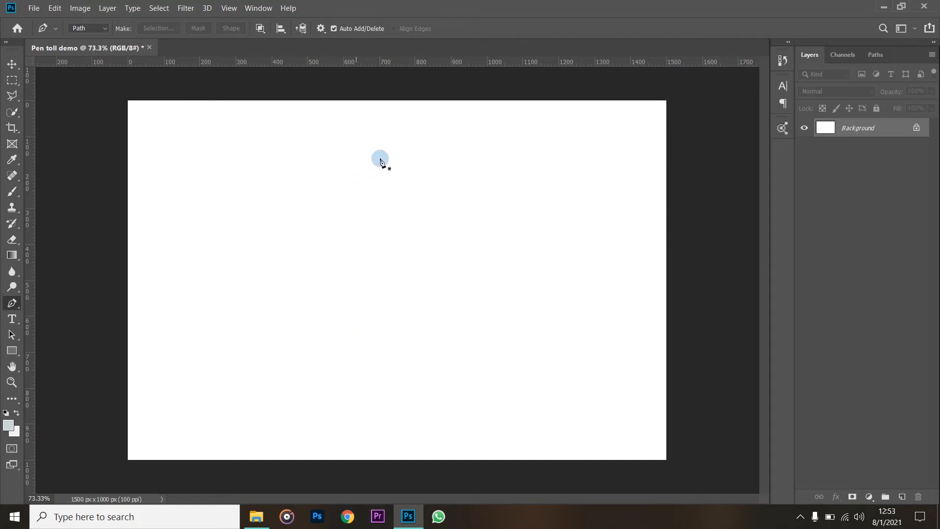
Draw a closed four-sided path with straight segments, about 790 px wide and 370 px high
left_click(221, 250)
left_click(506, 237)
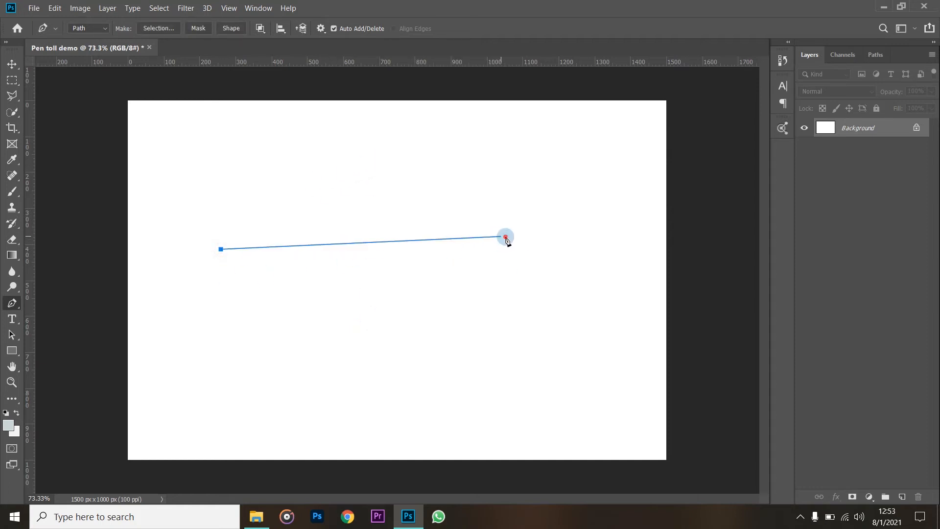
left_click(488, 353)
left_click(224, 368)
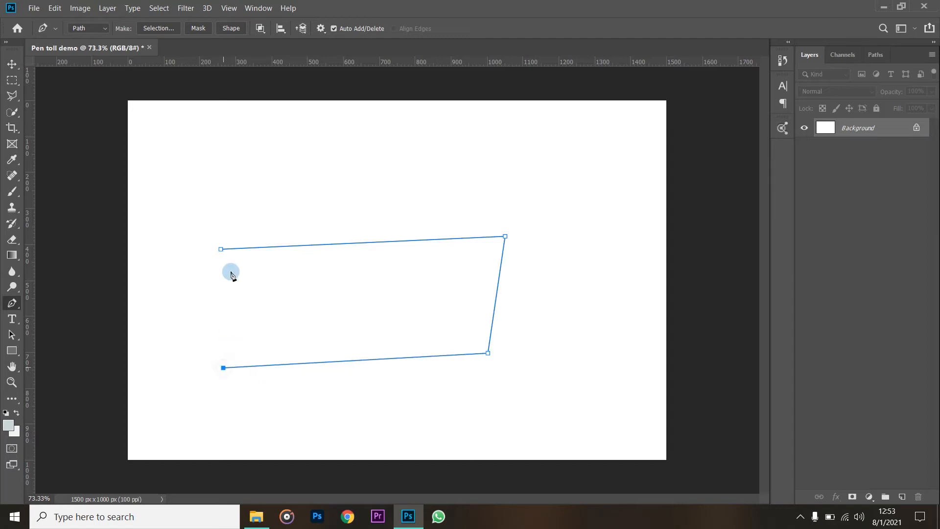
left_click(221, 249)
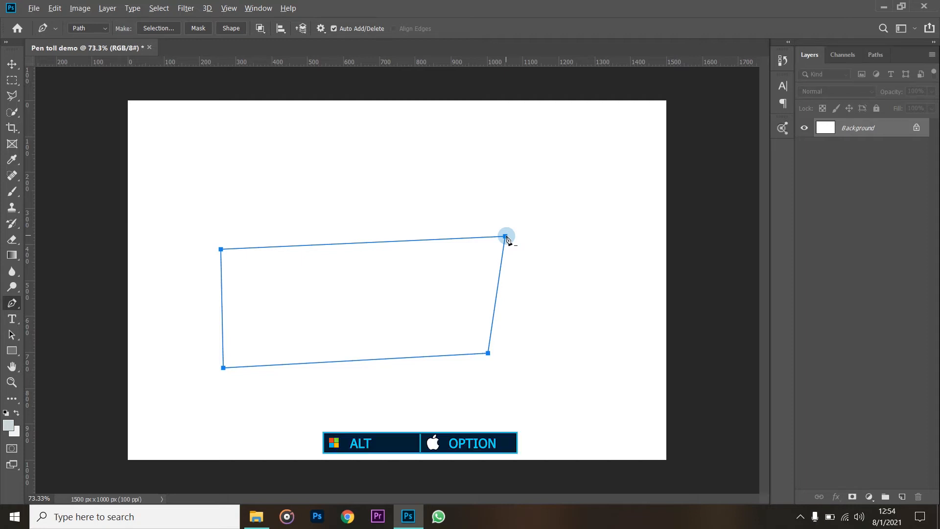
Convert the four-sided path's upper-right and lower-left corner anchors to smooth points by pulling out direction handles
left_click_drag(505, 237, 556, 274)
mouse_move(554, 315)
left_mouse_down()
mouse_move(595, 242)
mouse_move(550, 312)
mouse_move(546, 304)
left_mouse_up()
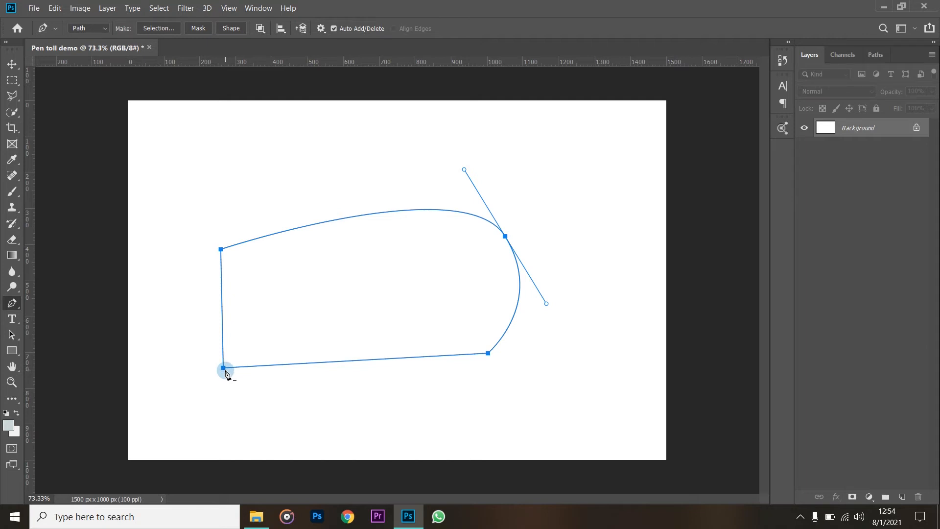
left_click_drag(224, 368, 183, 280)
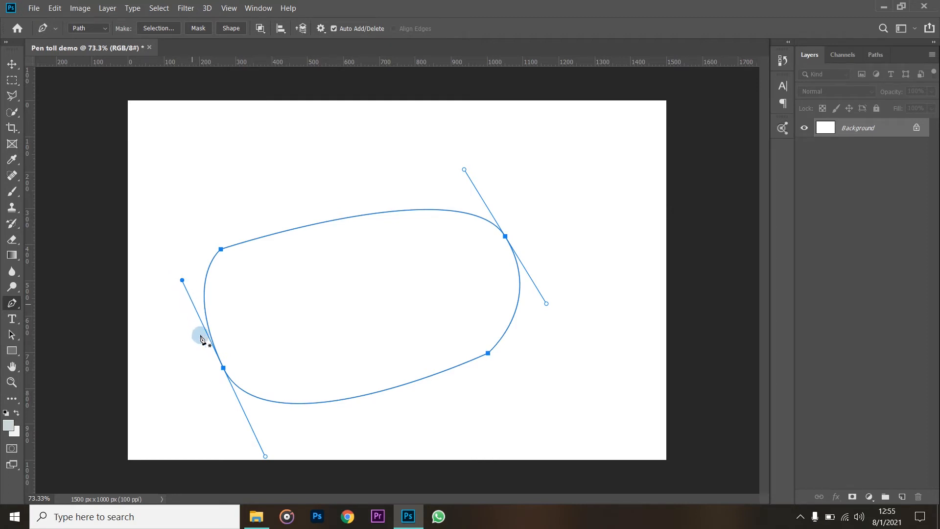
Convert the smooth upper-right and lower-left anchors back to corner points, and dismiss the path from the canvas
left_click(506, 238, "alt")
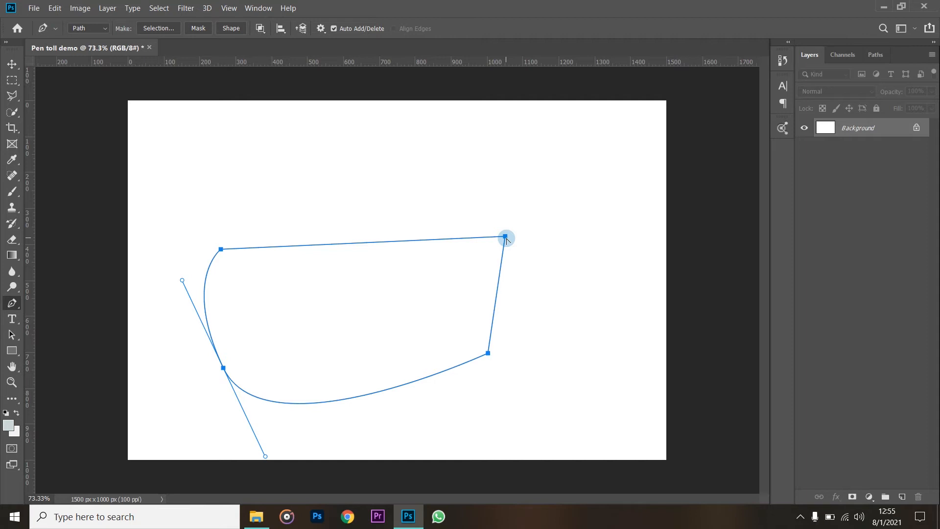
left_click(336, 244)
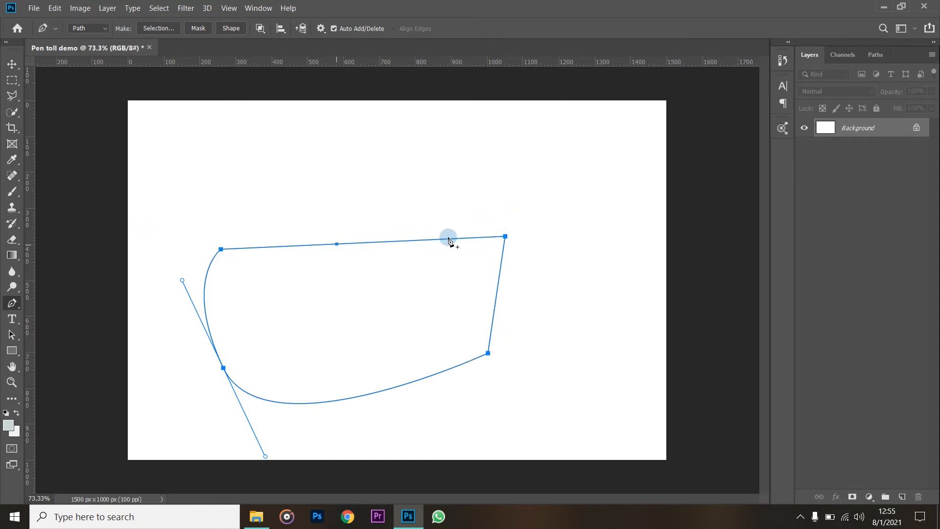
left_click(224, 367, "alt")
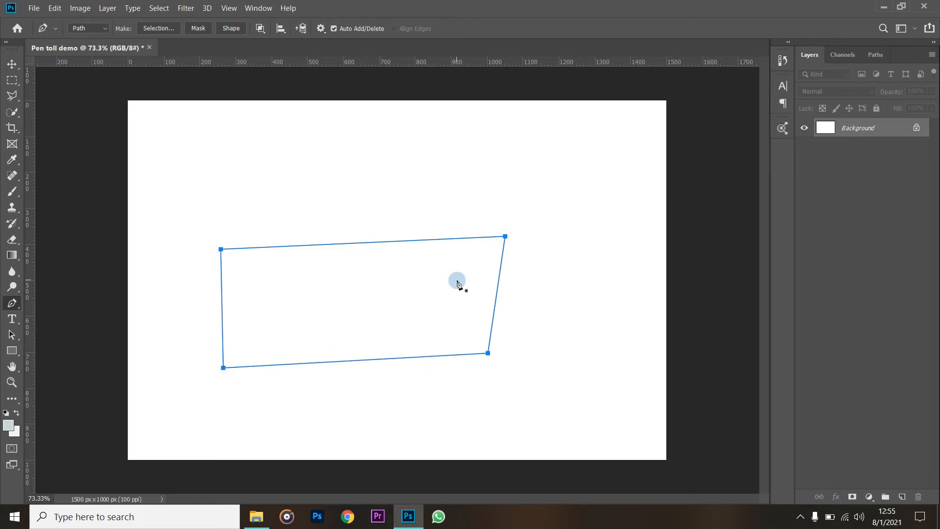
key("Return")
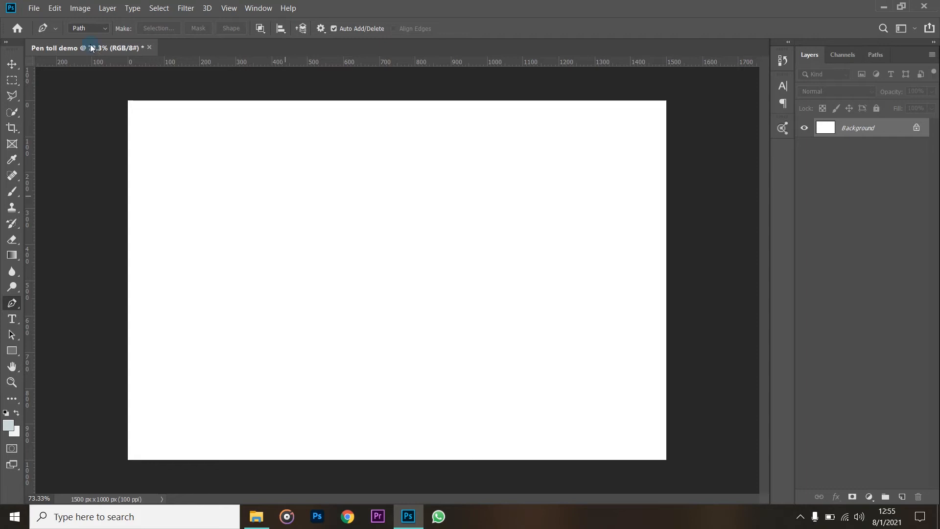
Open the photo of the orange in a yellow bowl from the PHOTOSHOP RESOUCES folder on the Desktop
left_click(28, 8)
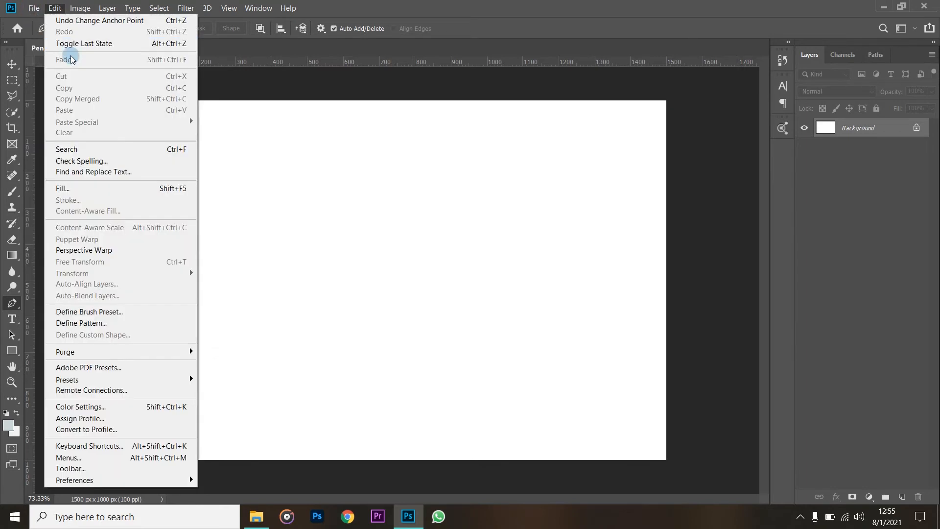
left_click(37, 31)
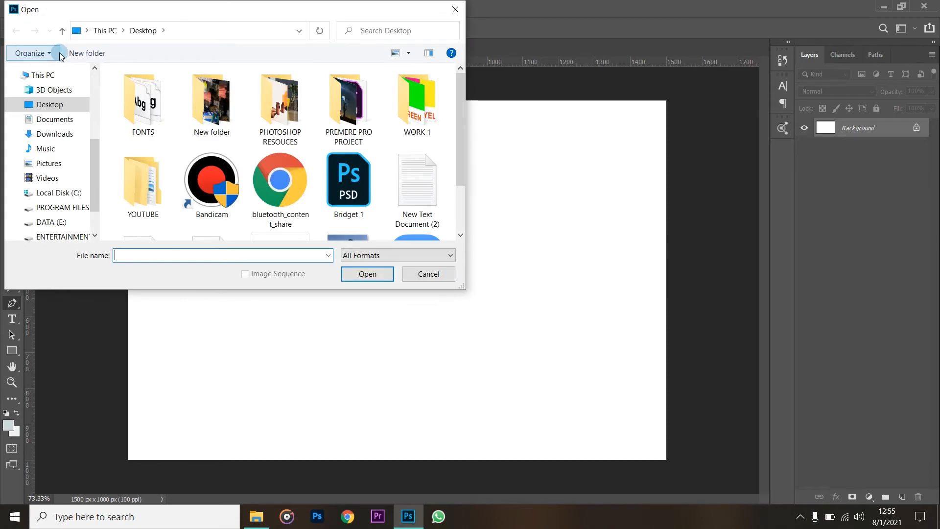
double_click(279, 116)
left_click(412, 196)
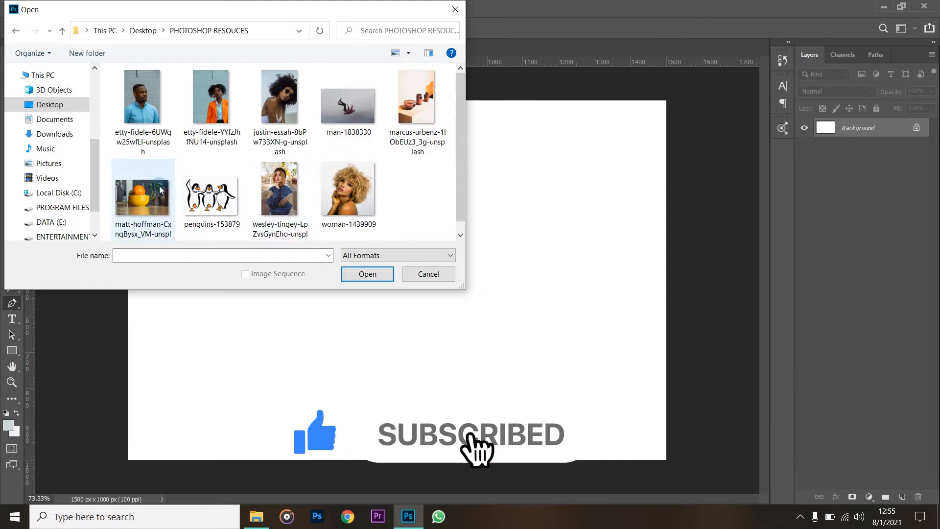
left_click(142, 199)
left_click(358, 275)
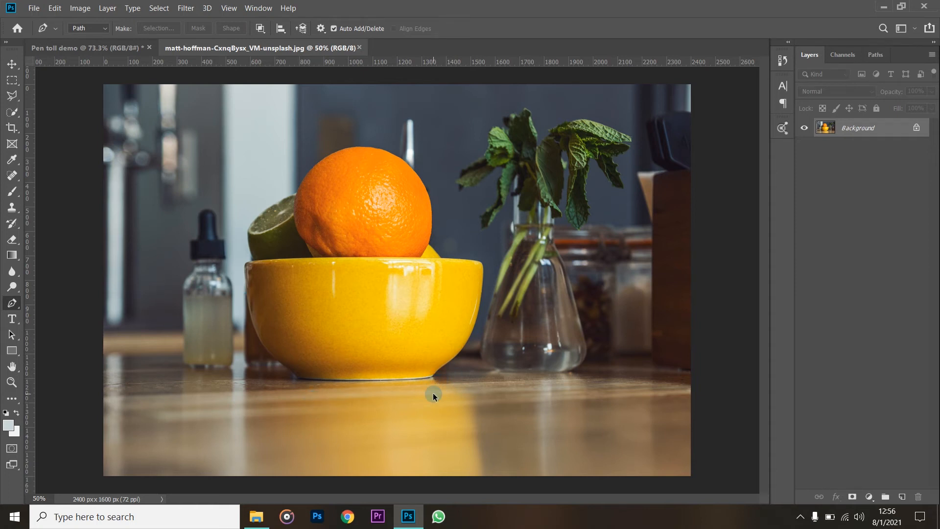
Examine the right end of the yellow bowl's base, where it meets the table, at 300% zoom
scroll(442, 399, "up", 1)
scroll(442, 402, "up", 1)
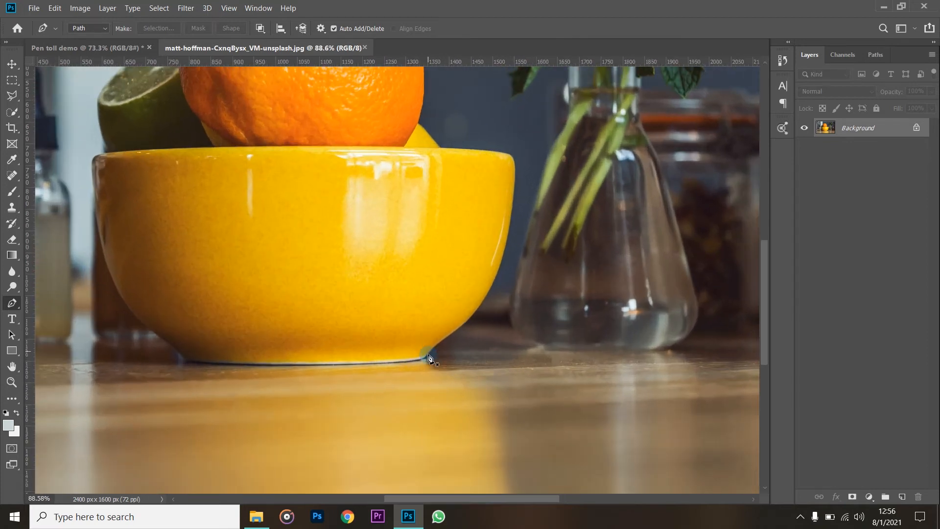
scroll(425, 372, "up", 1)
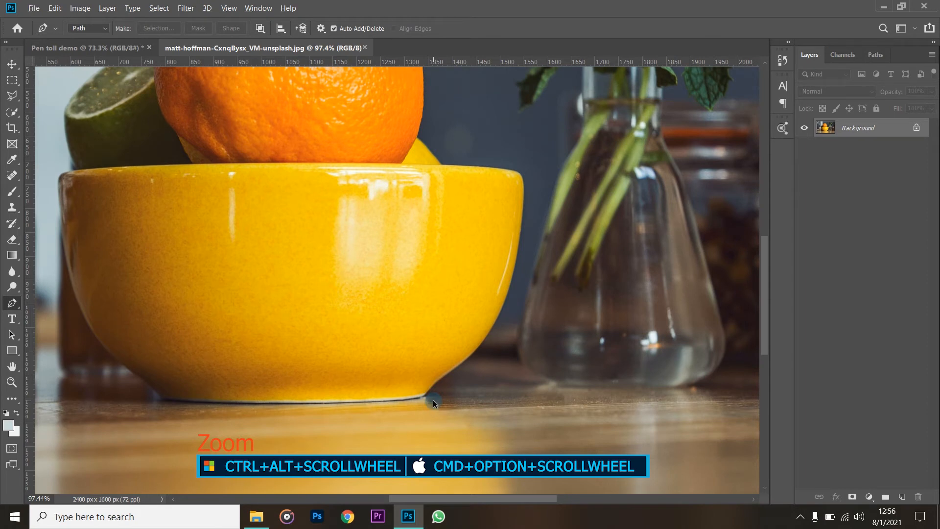
scroll(433, 401, "up", 3)
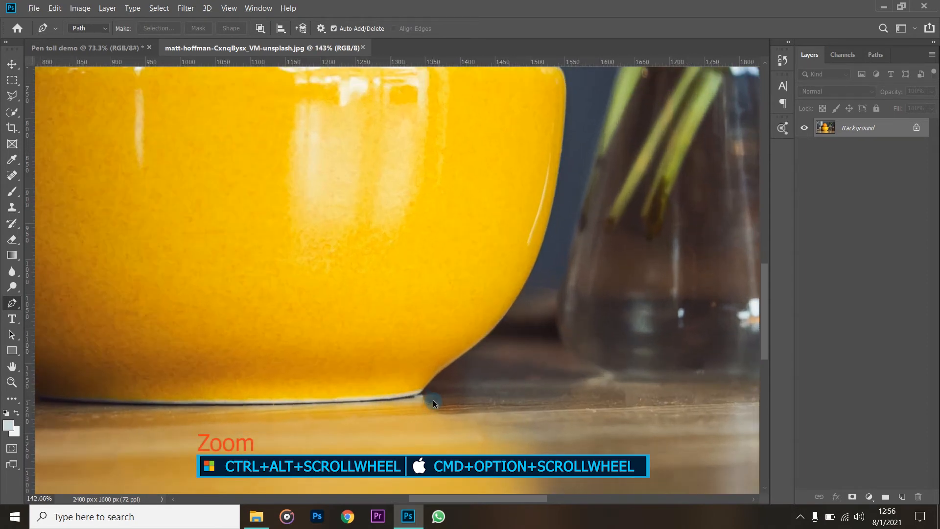
scroll(427, 404, "up", 1)
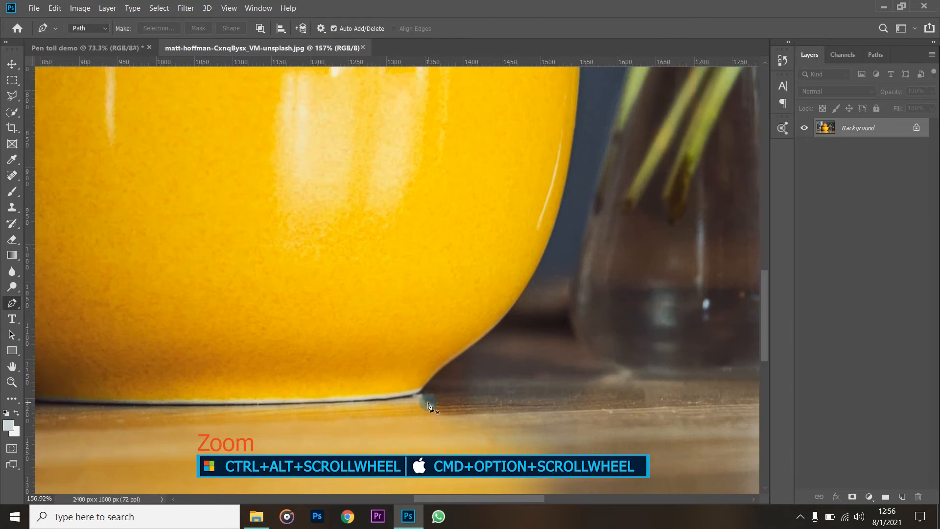
scroll(428, 402, "up", 2)
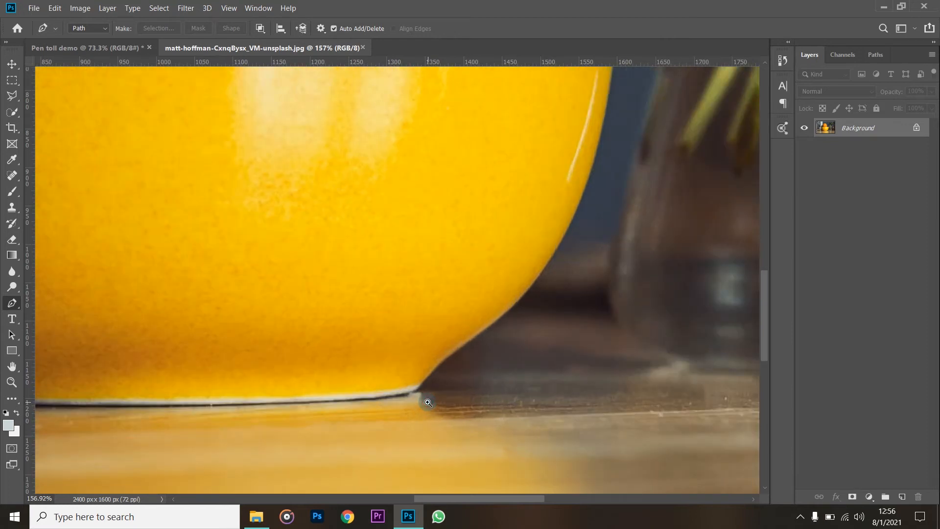
left_click(429, 401)
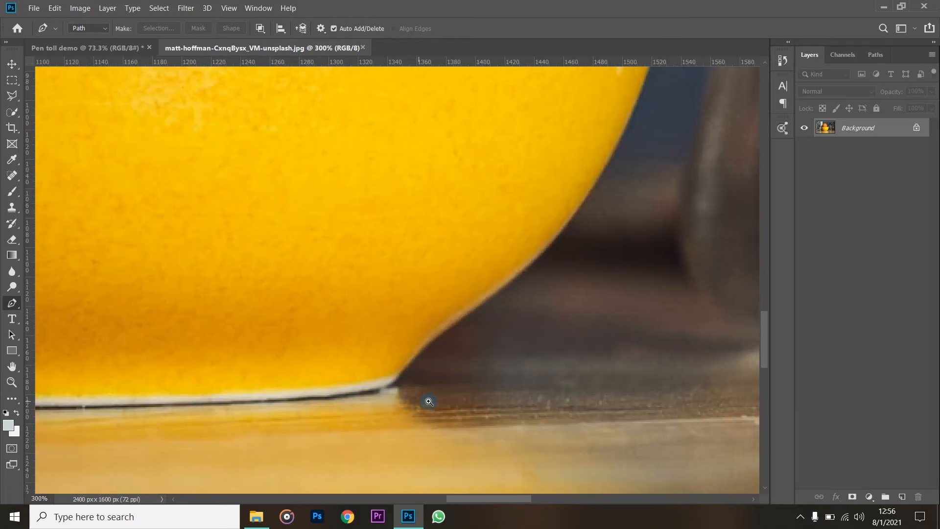
scroll(398, 399, "left", 2)
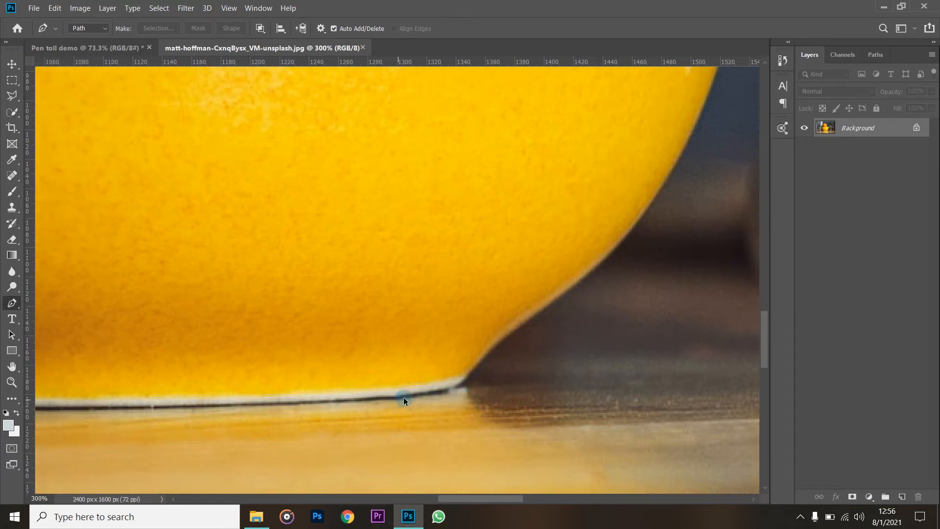
Examine the yellow bowl's right side, its base and the glass vase beside it at several magnifications
scroll(405, 395, "down", 3)
scroll(404, 396, "up", 1)
scroll(404, 396, "up", 1)
scroll(463, 411, "left", 2)
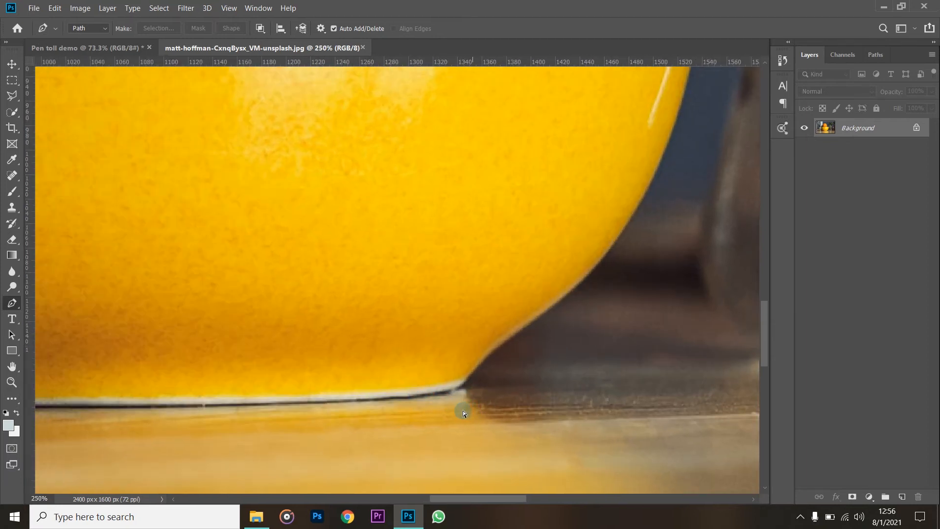
scroll(463, 410, "right", 5)
scroll(463, 410, "right", 3)
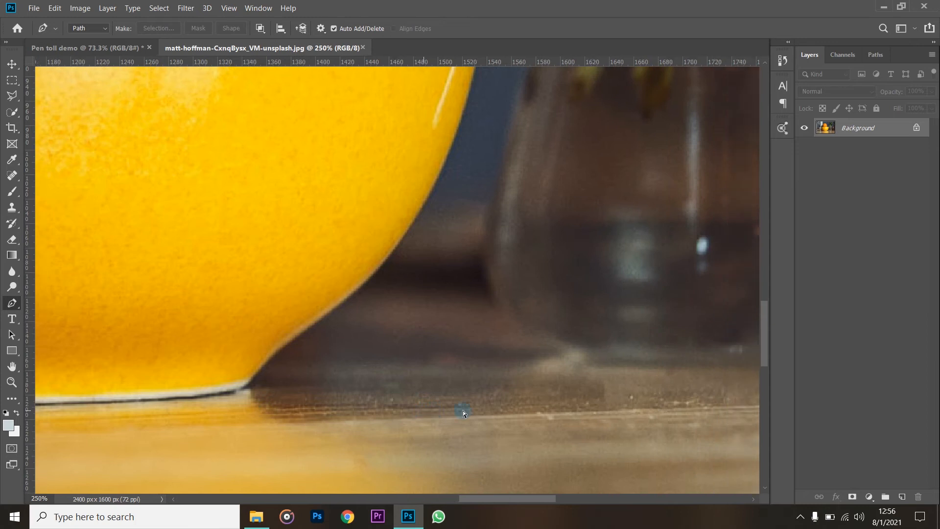
scroll(463, 410, "left", 4)
scroll(463, 410, "left", 6)
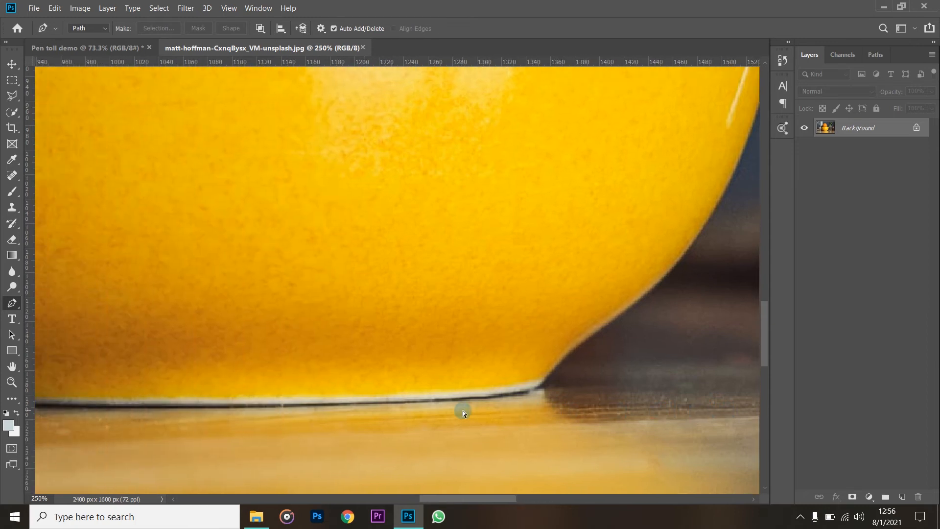
scroll(462, 411, "right", 12)
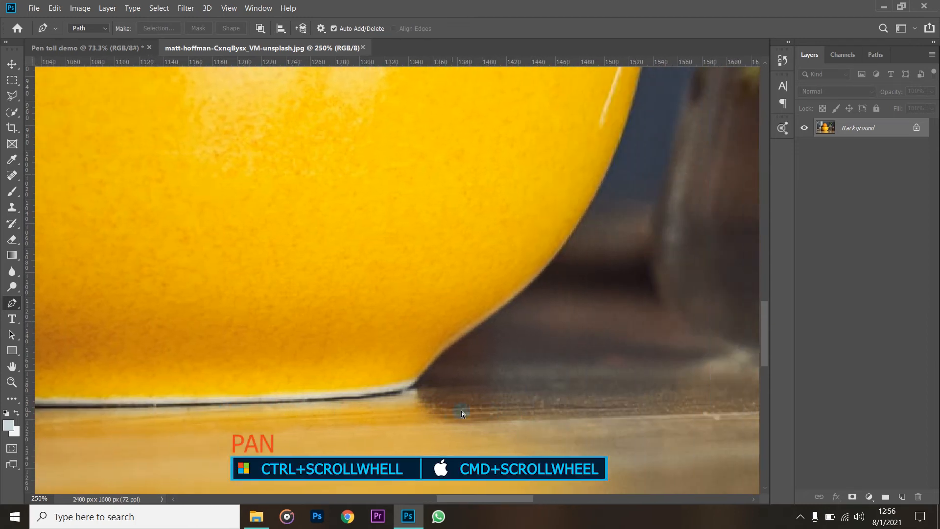
scroll(461, 411, "right", 6)
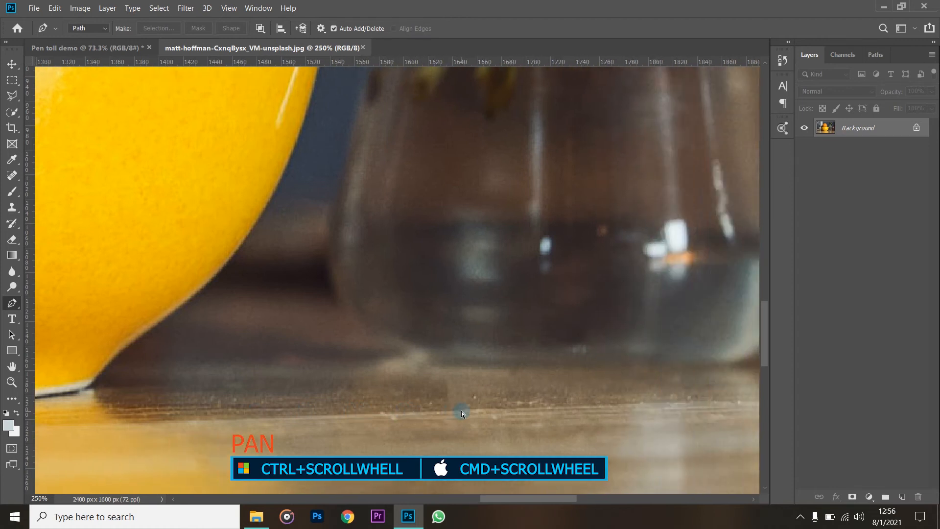
scroll(461, 411, "left", 4)
scroll(461, 413, "left", 10)
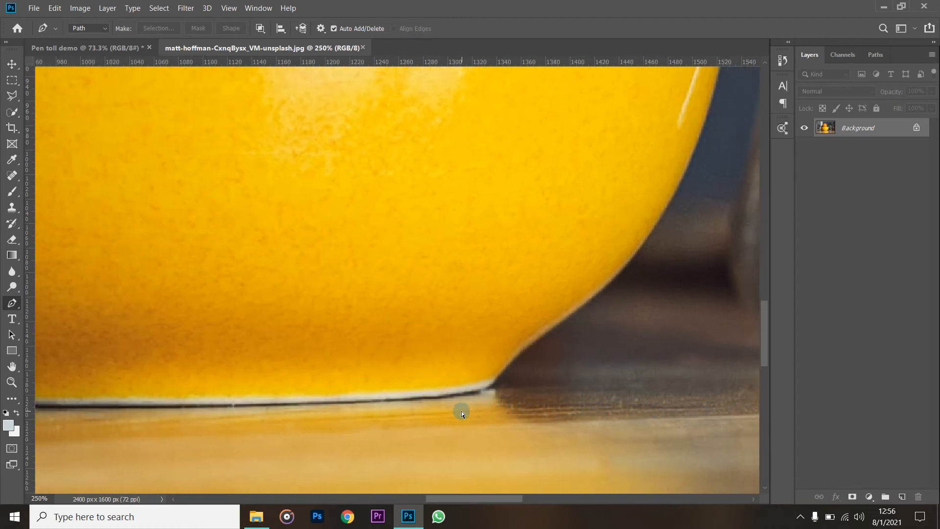
scroll(463, 413, "up", 3)
scroll(529, 431, "down", 3)
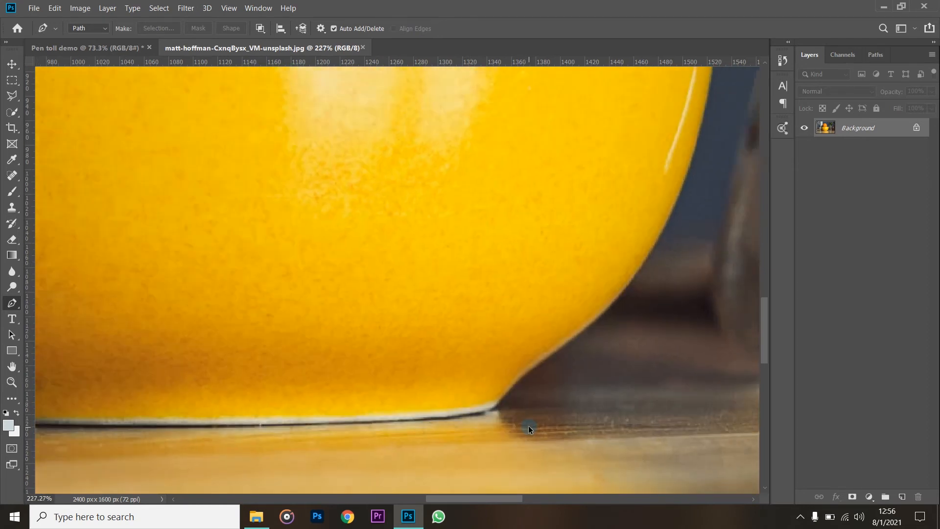
scroll(528, 429, "down", 2)
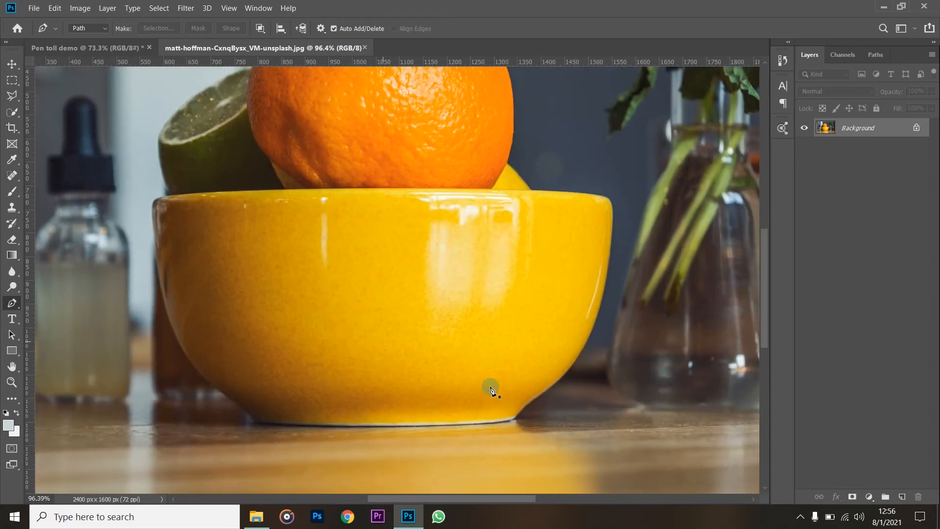
scroll(495, 385, "right", 2)
scroll(477, 426, "down", 2)
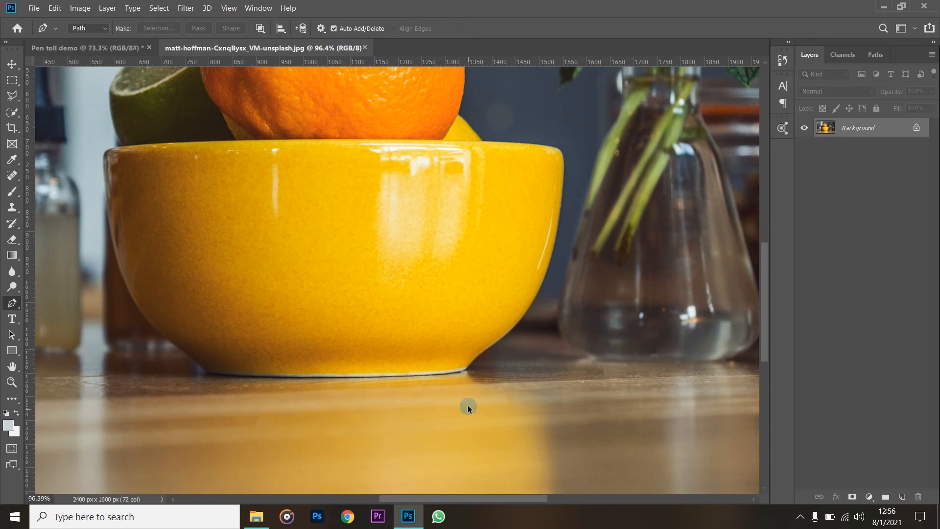
Start a Pen tool path at the right end of the bowl's base and trace its lower-right curve with smooth anchors
scroll(469, 399, "up", 2)
scroll(462, 355, "up", 2)
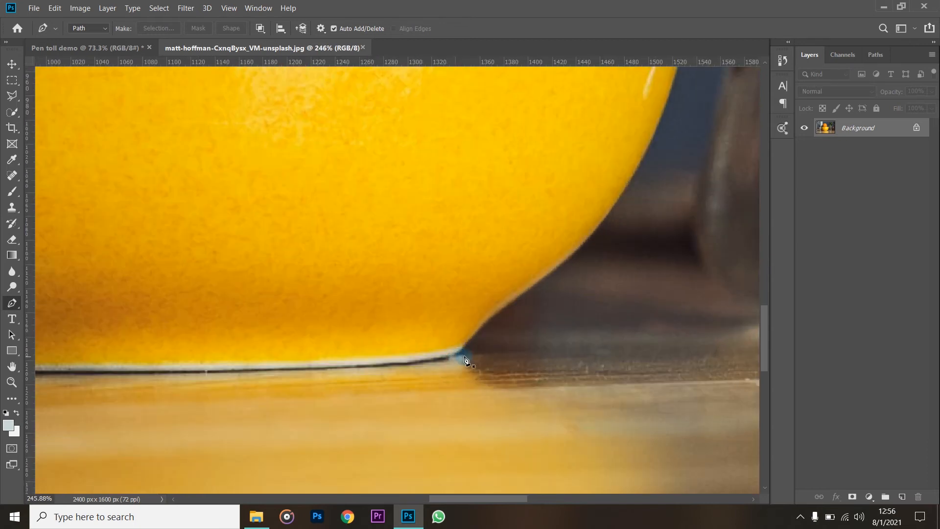
left_click(458, 352)
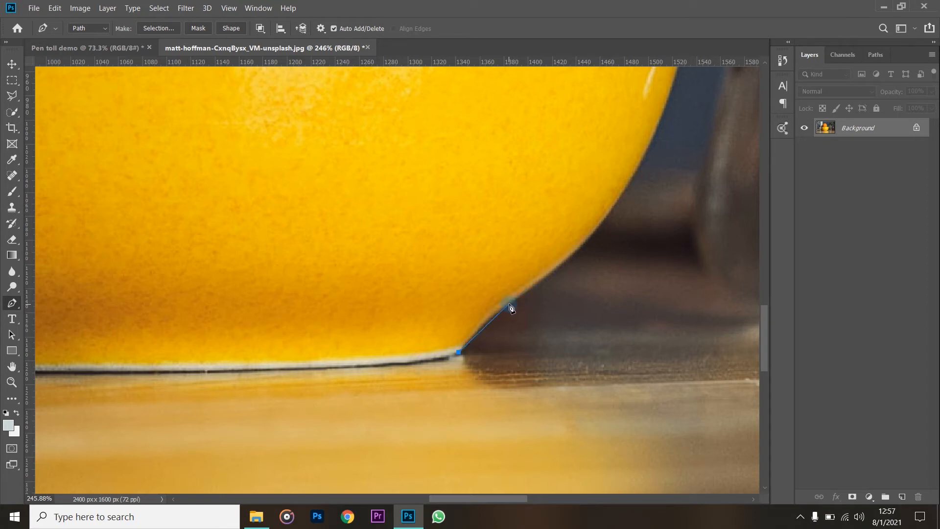
left_click_drag(509, 304, 551, 279)
left_click_drag(551, 278, 559, 267)
left_click_drag(623, 195, 648, 149)
left_click_drag(623, 192, 624, 195)
left_click_drag(647, 148, 649, 150)
Extend the path up the bowl's right side with a smooth anchor, and adjust its handle and position to fit the edge
scroll(691, 185, "up", 5)
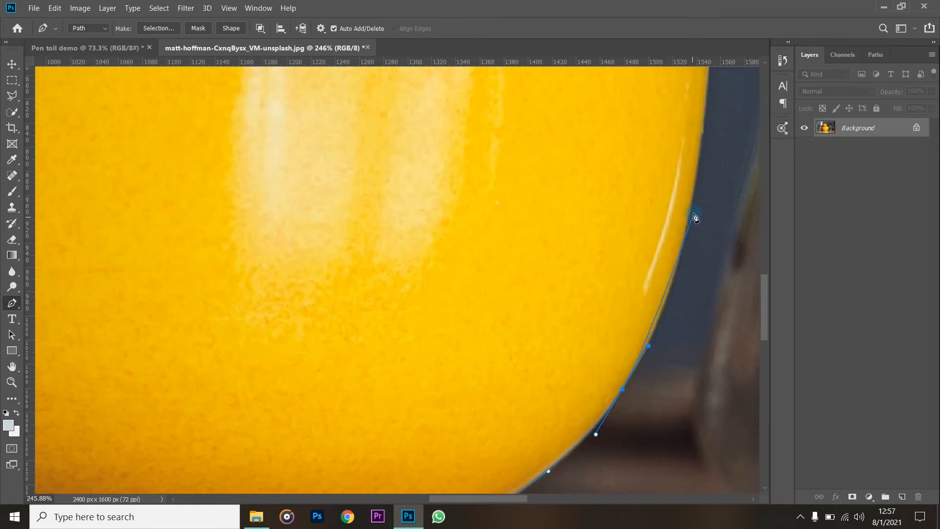
left_click_drag(691, 205, 713, 113)
left_click_drag(671, 298, 665, 322)
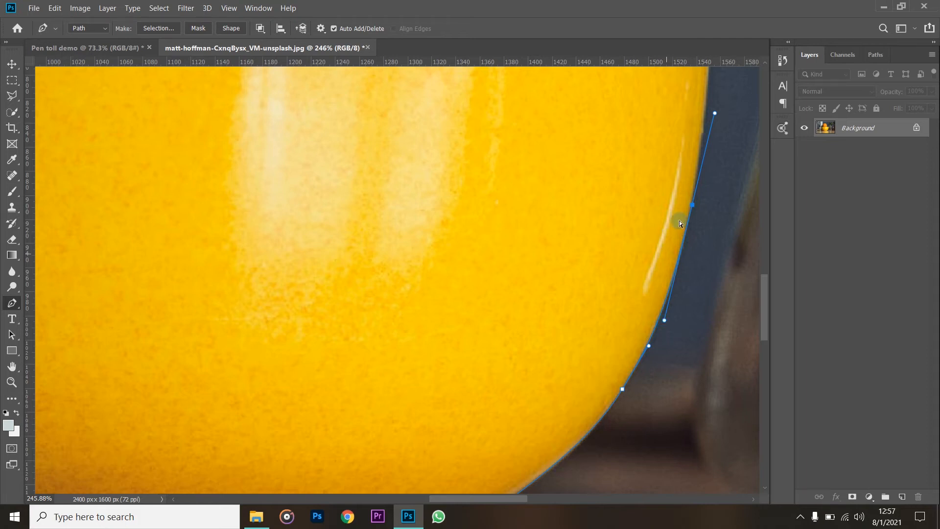
left_click_drag(692, 205, 691, 212)
Place a smooth anchor just below the rim's right corner, and adjust the curve handle of the anchor beneath it
scroll(707, 202, "up", 5)
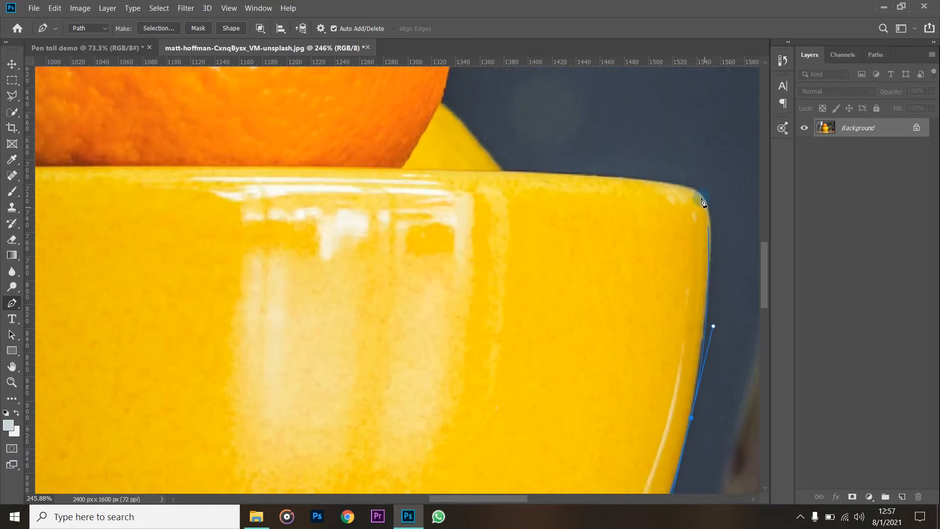
left_click_drag(711, 210, 713, 170)
scroll(713, 327, "down", 2)
scroll(712, 333, "down", 3)
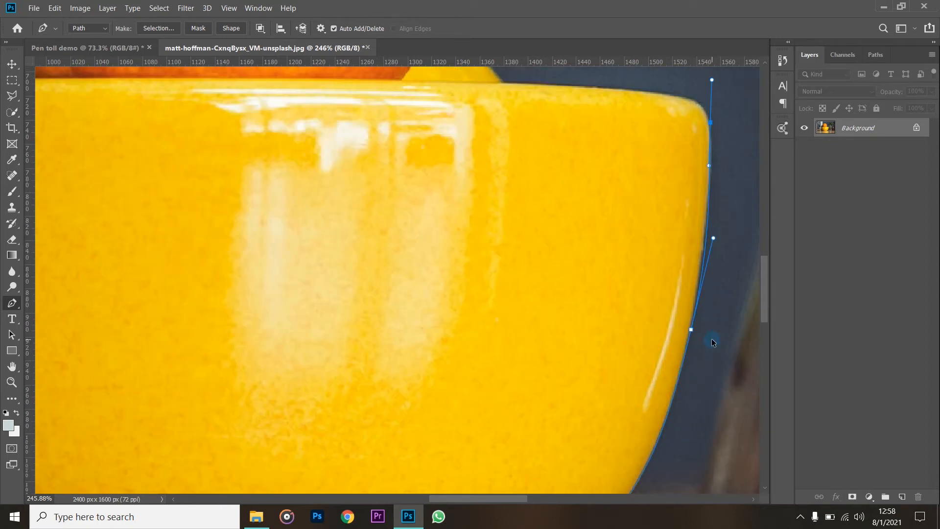
scroll(712, 339, "down", 2)
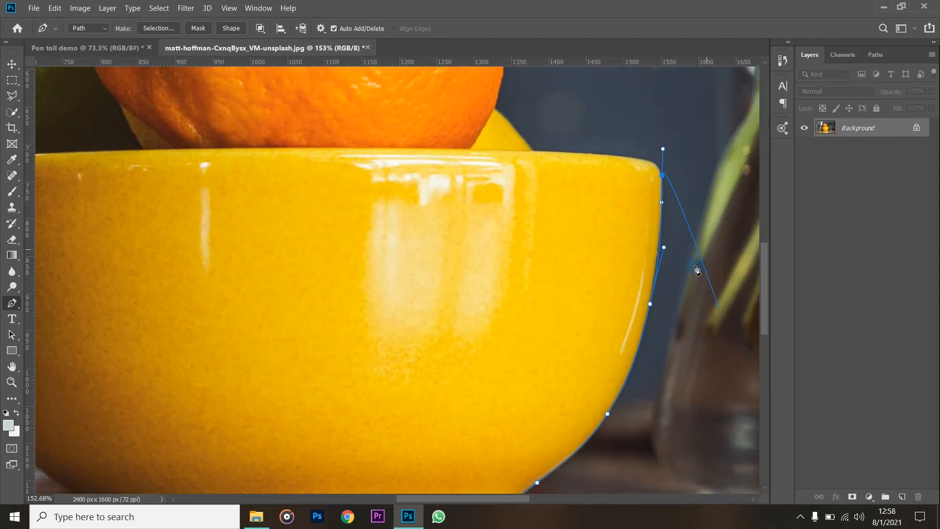
left_click(666, 247, "ctrl")
left_click_drag(666, 247, 663, 250)
Continue the path around the right corner onto the bowl's rim, and adjust the handles to follow the edge
scroll(688, 264, "up", 3)
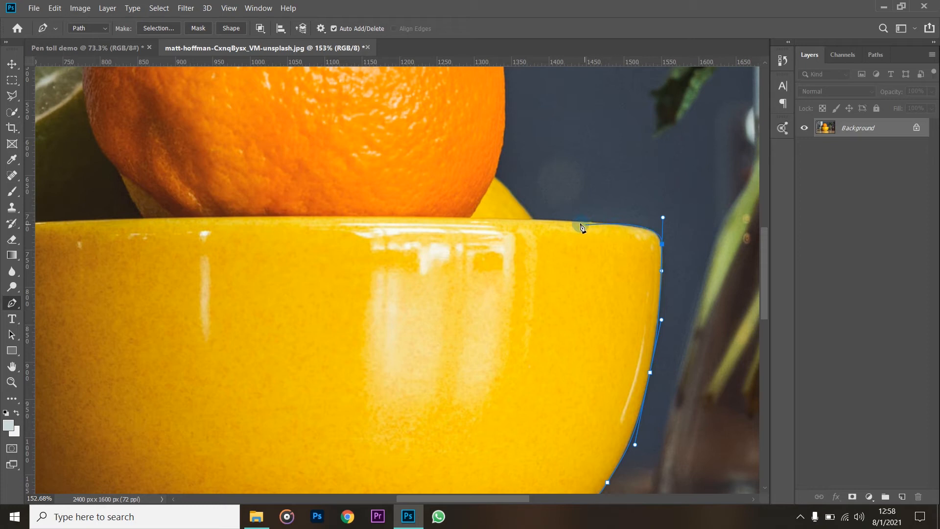
left_click_drag(568, 220, 554, 221)
left_click(555, 222)
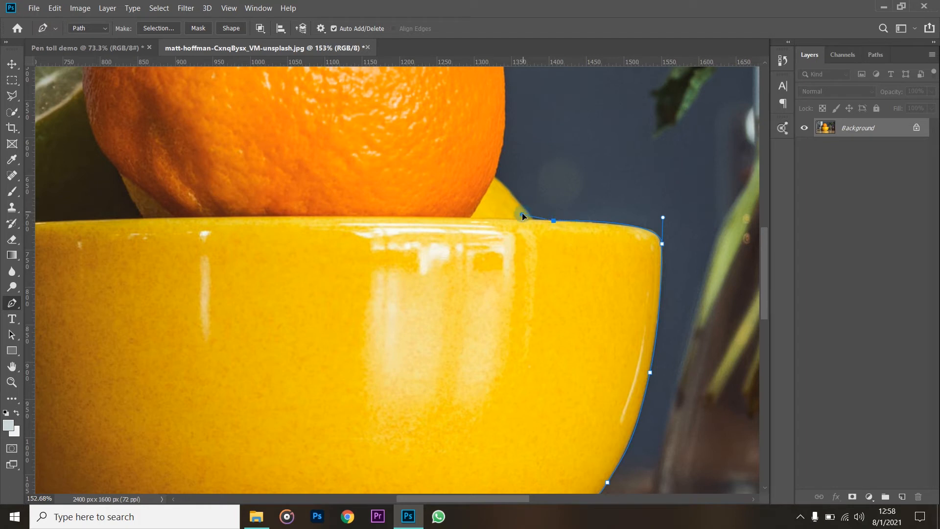
left_click_drag(522, 215, 495, 214)
left_click_drag(555, 222, 513, 217)
mouse_move(663, 220)
left_mouse_down()
mouse_move(657, 212)
mouse_move(671, 212)
mouse_move(665, 222)
left_mouse_up()
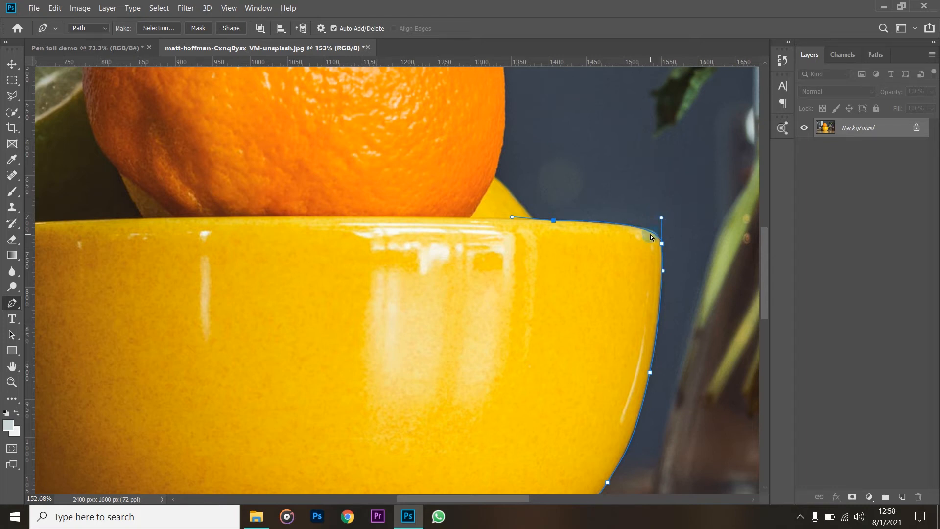
Add an anchor point at the rim's rounded right corner, and shift the corner anchors to fit the bowl's edge
left_click(653, 234)
left_click_drag(656, 236, 659, 234)
scroll(675, 265, "up", 5)
left_click_drag(627, 181, 622, 180)
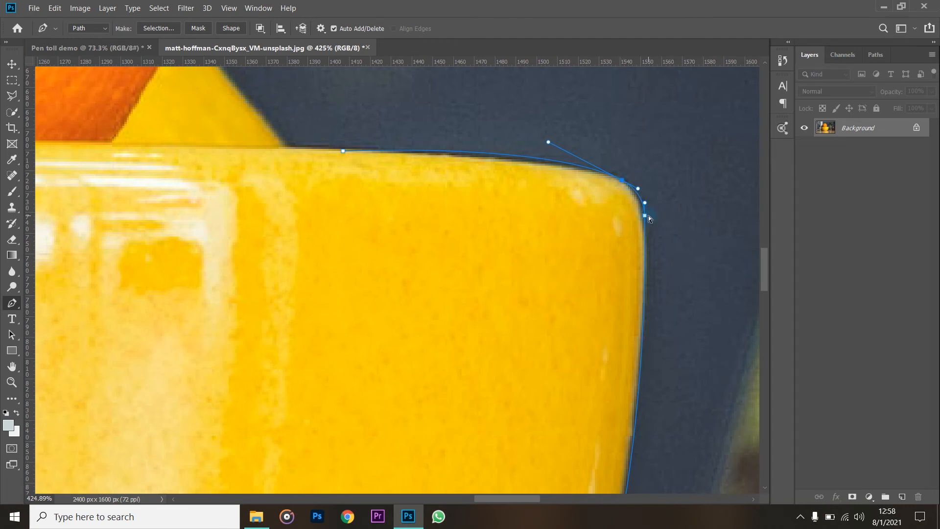
mouse_move(645, 202)
left_mouse_down()
mouse_move(644, 195)
mouse_move(642, 219)
left_mouse_up()
left_click_drag(621, 180, 619, 180)
Reposition the end anchor on the rim, and add another anchor to pull the preceding segment down onto the rim's edge
left_click_drag(342, 153, 332, 149)
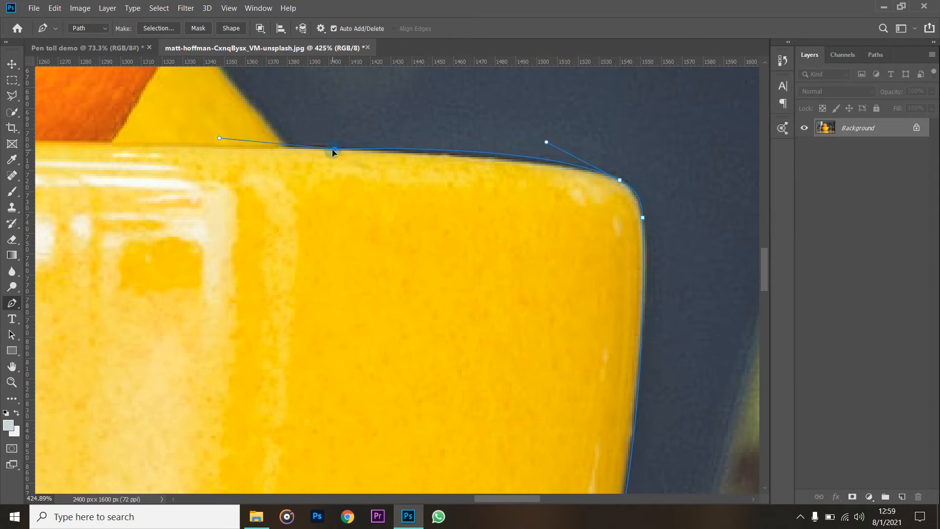
left_click(461, 154)
left_click_drag(456, 151, 455, 157)
Extend the path along the rim to the yellow fruit, and trace that fruit's edge up to the orange
scroll(403, 271, "down", 3)
scroll(224, 221, "up", 2)
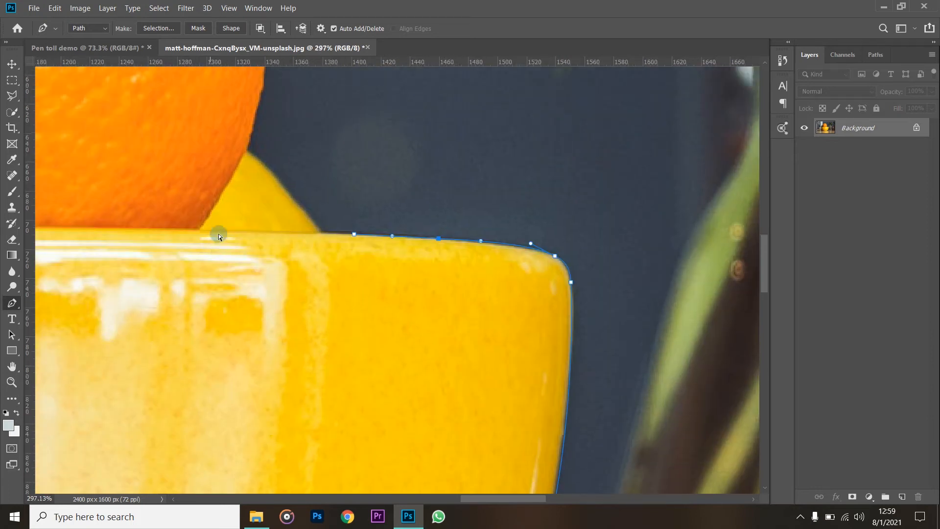
scroll(218, 234, "left", 1)
scroll(262, 241, "down", 3)
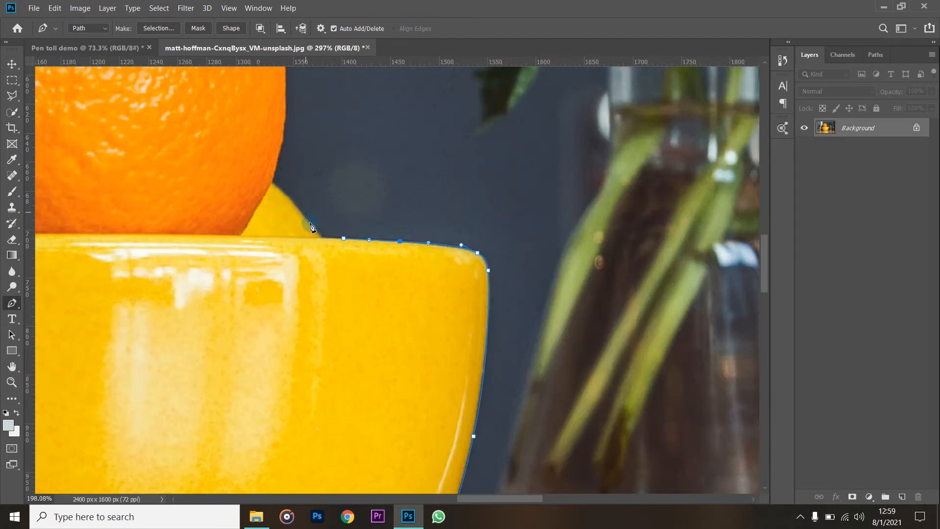
left_click_drag(323, 236, 290, 233)
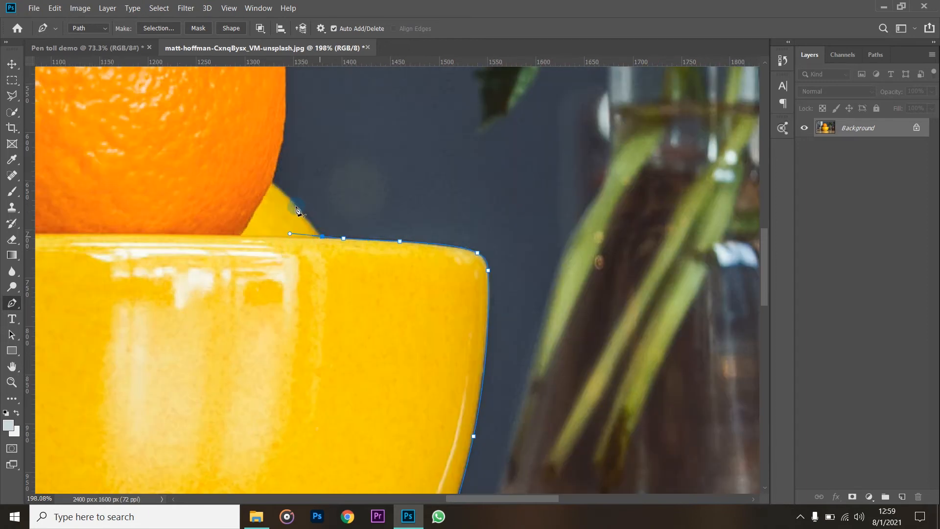
left_click_drag(292, 200, 285, 195)
left_click(274, 183)
Trace the orange's lower-right edge, ending in a smooth anchor on its right side
scroll(287, 183, "down", 4)
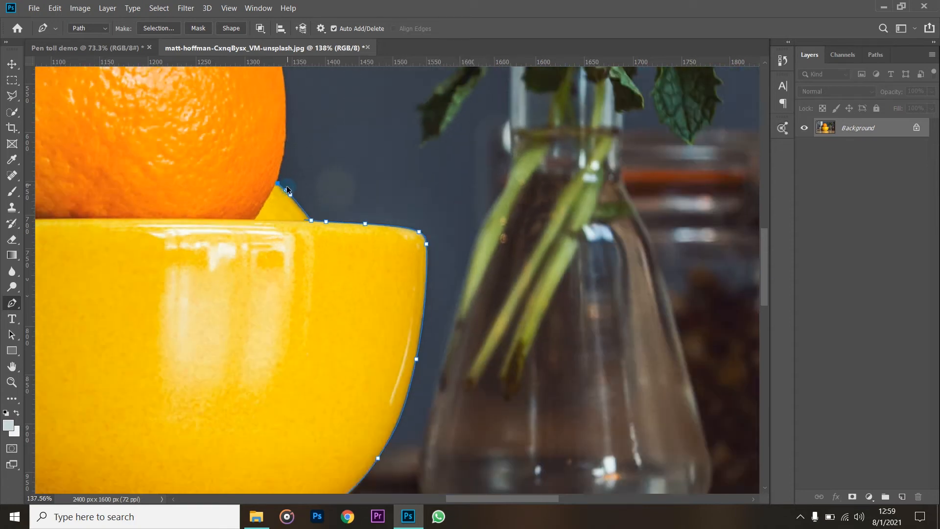
scroll(289, 196, "up", 4)
scroll(291, 201, "left", 1)
left_click_drag(301, 167, 293, 129)
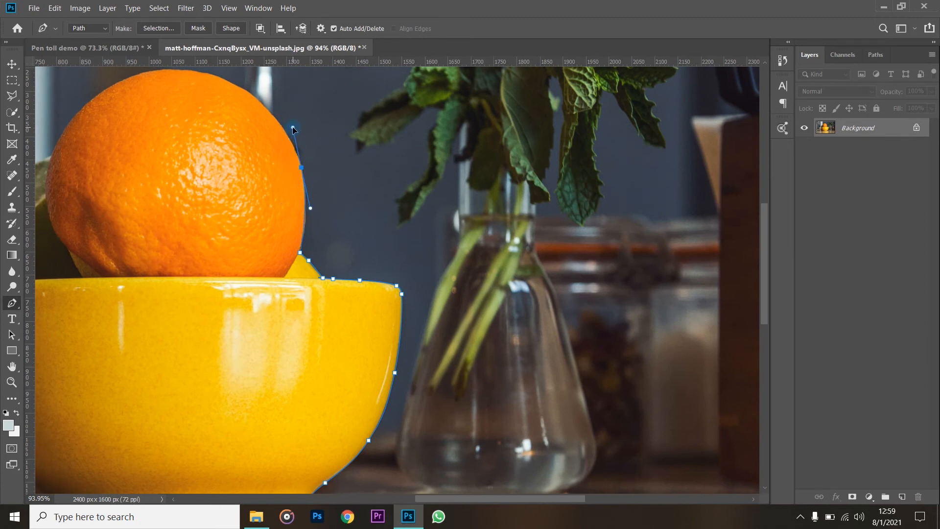
Trace over the top of the orange and down its upper-left edge with smooth anchors
scroll(253, 142, "left", 2)
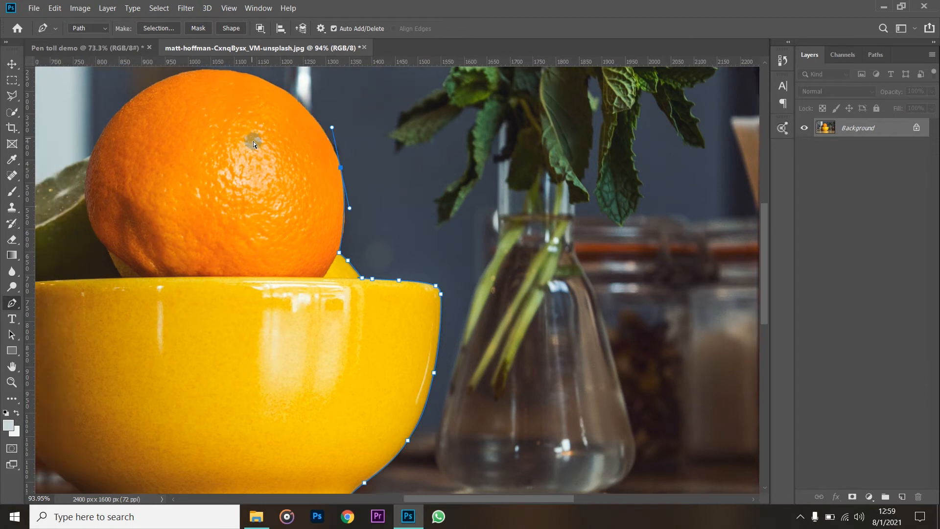
scroll(253, 142, "left", 3)
scroll(319, 132, "up", 2)
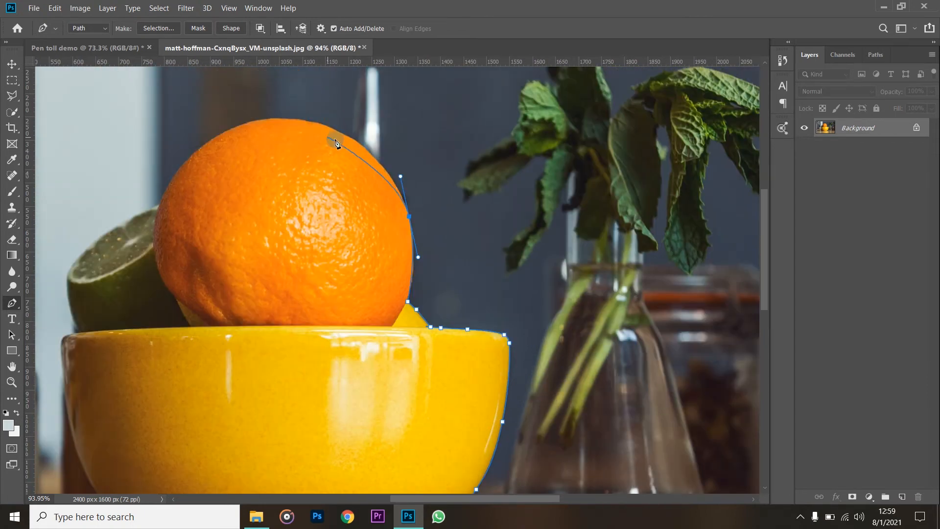
left_click_drag(352, 141, 346, 141)
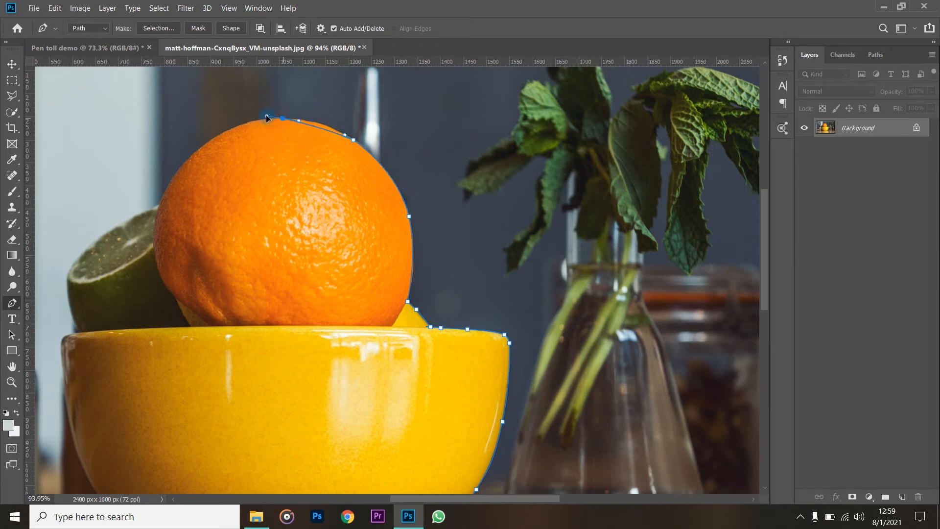
left_click_drag(253, 119, 250, 121)
left_click_drag(203, 145, 165, 196)
Continue the path around the outer edge of the lime and down the bowl's left side
scroll(187, 227, "down", 1)
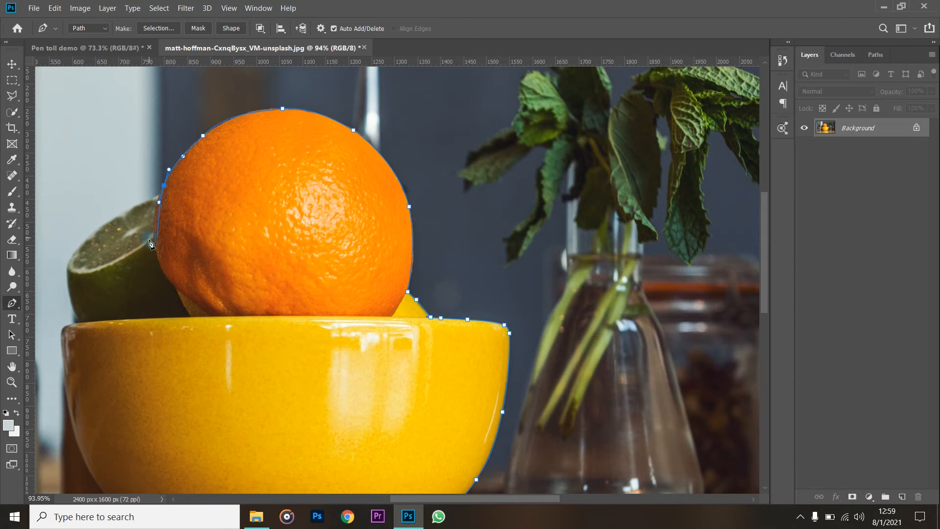
scroll(140, 201, "up", 3)
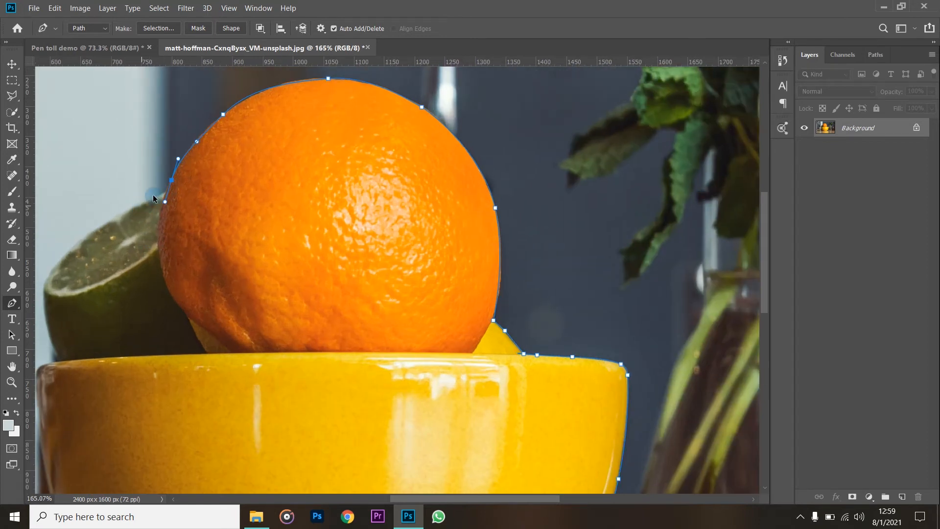
left_click_drag(170, 191, 193, 377)
scroll(164, 300, "down", 1)
scroll(148, 339, "down", 2)
scroll(159, 352, "down", 2)
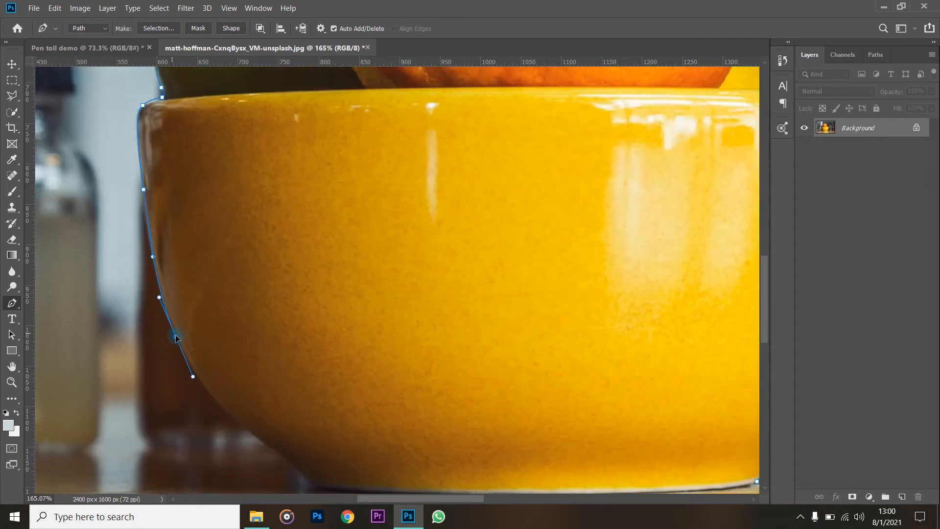
Trace the bowl's lower-left curve down to the left end of its base
scroll(196, 373, "down", 2)
left_click(238, 293)
mouse_move(309, 358)
left_mouse_down()
mouse_move(324, 375)
mouse_move(313, 365)
left_mouse_up()
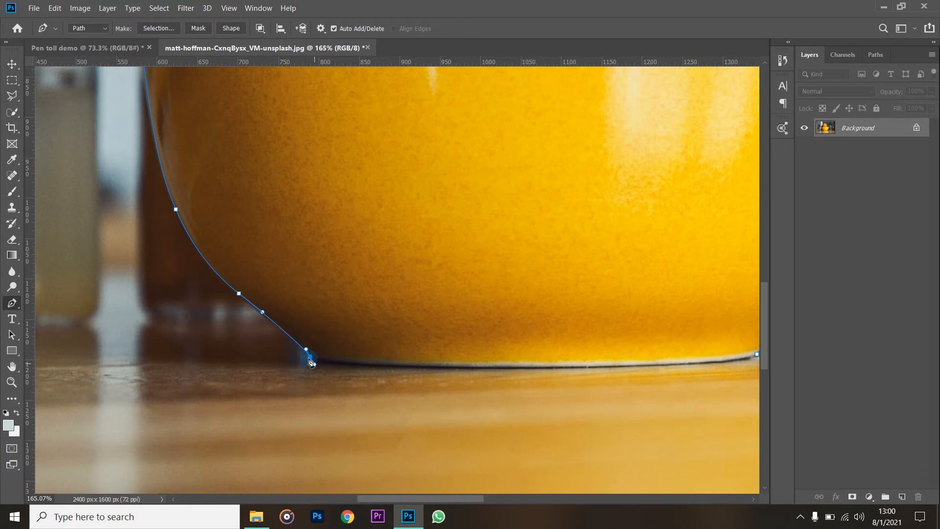
Trace the bowl's base to the starting anchor, close the path, and fit the whole photo in view
scroll(310, 361, "right", 2)
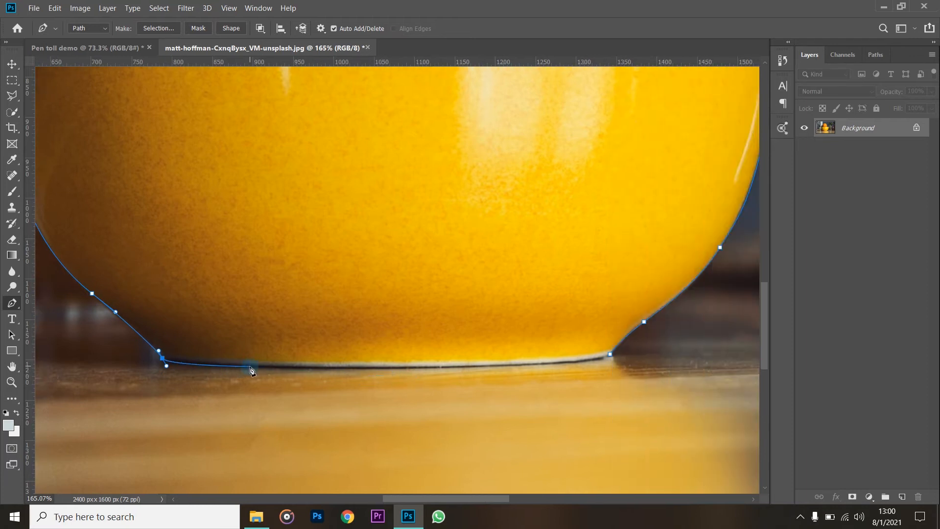
left_click(335, 366)
left_click(511, 364)
left_click_drag(609, 354, 629, 347)
key("ctrl+0")
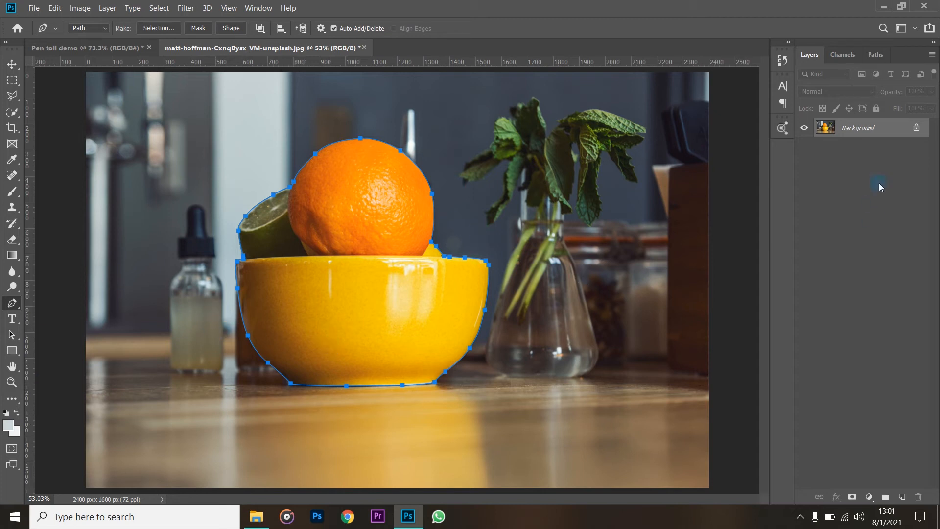
Unlock the background layer and make a new anti-aliased selection from the bowl path with a feather radius of 0 pixels
left_click(918, 129)
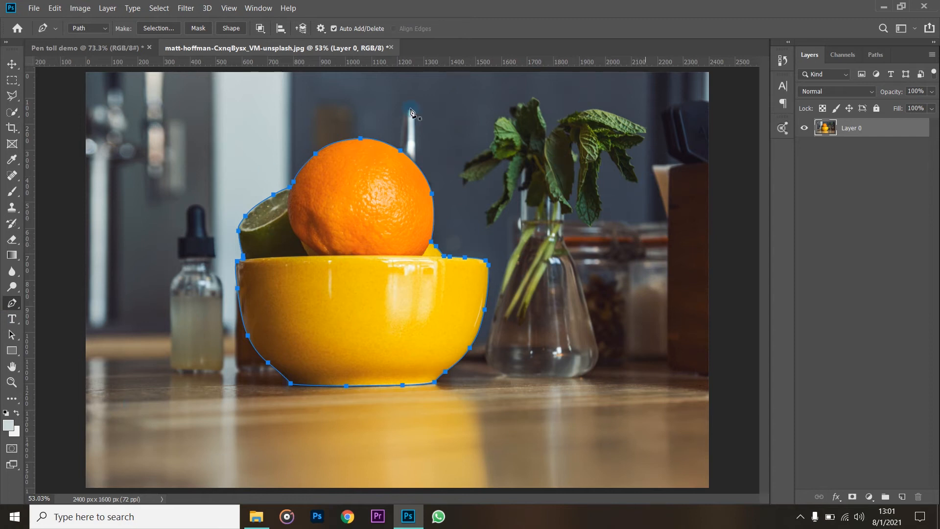
scroll(425, 409, "down", 3)
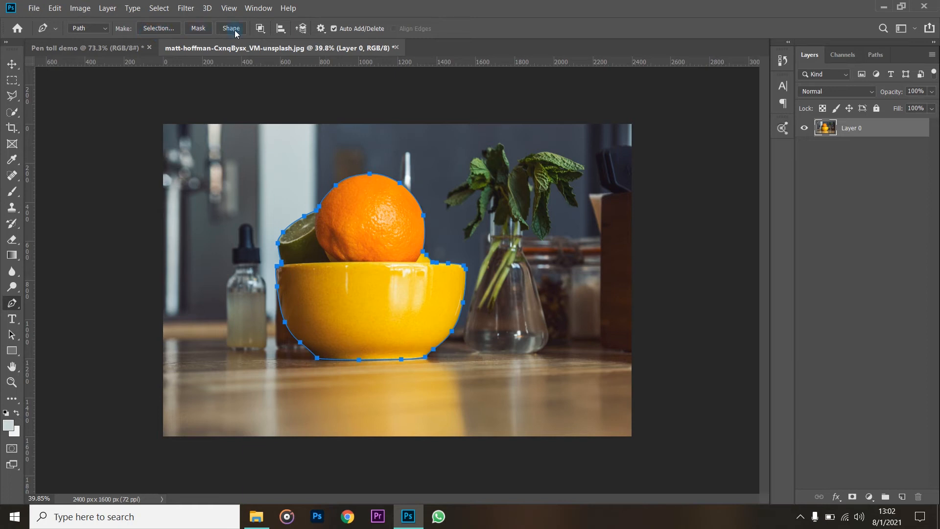
right_click(375, 271)
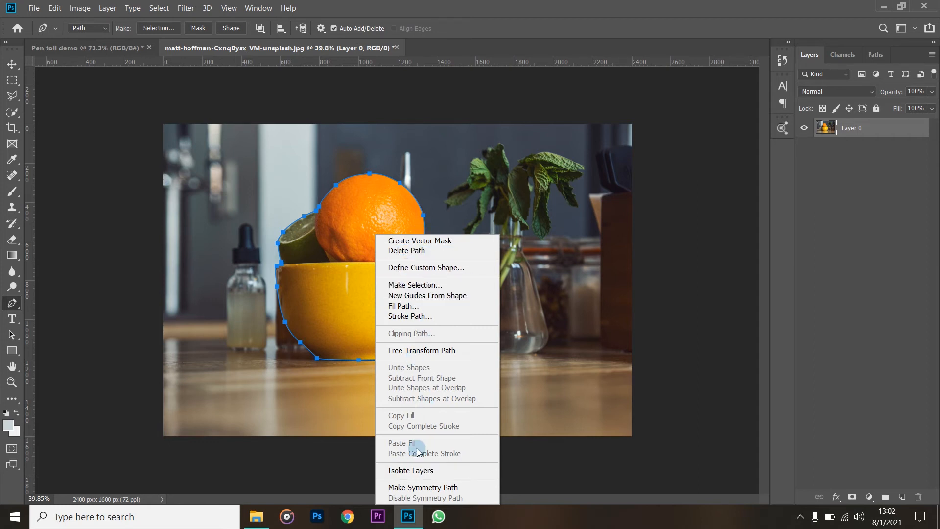
left_click(421, 290)
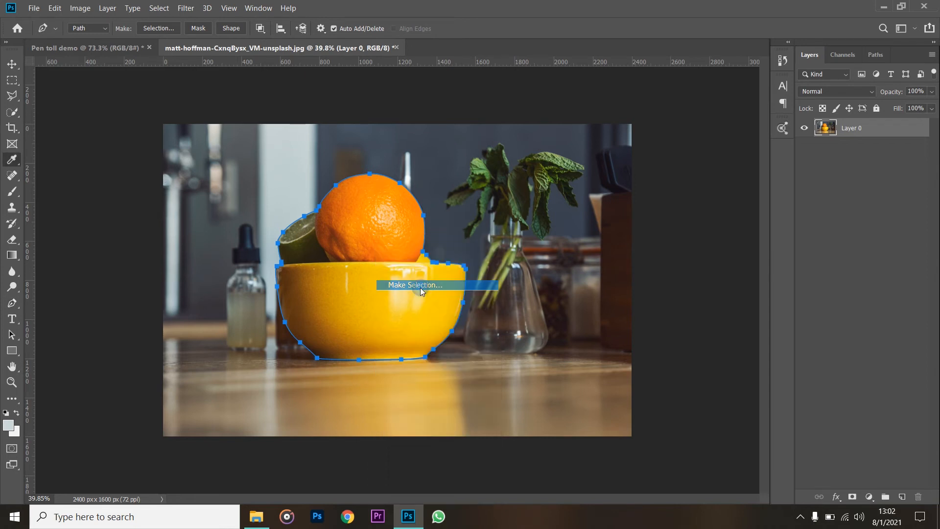
left_click_drag(444, 107, 595, 194)
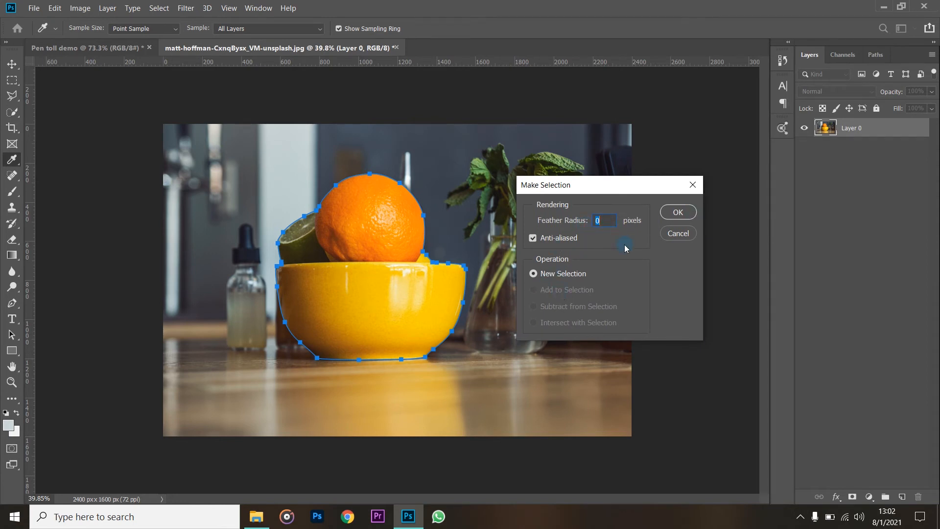
left_click(676, 213)
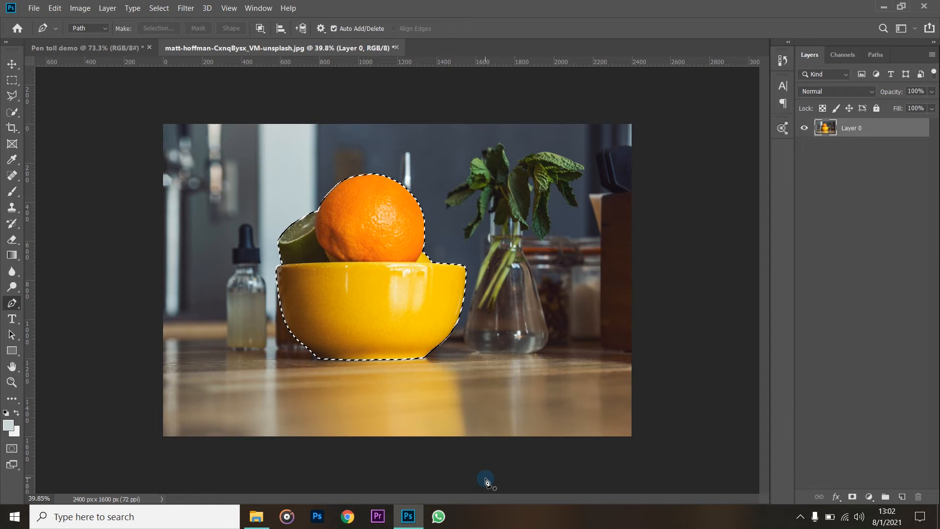
Cut the selected bowl and fruit, paste them onto a new layer, and toggle Layer 0's visibility to check the cutout
key("ctrl+d")
key("Delete")
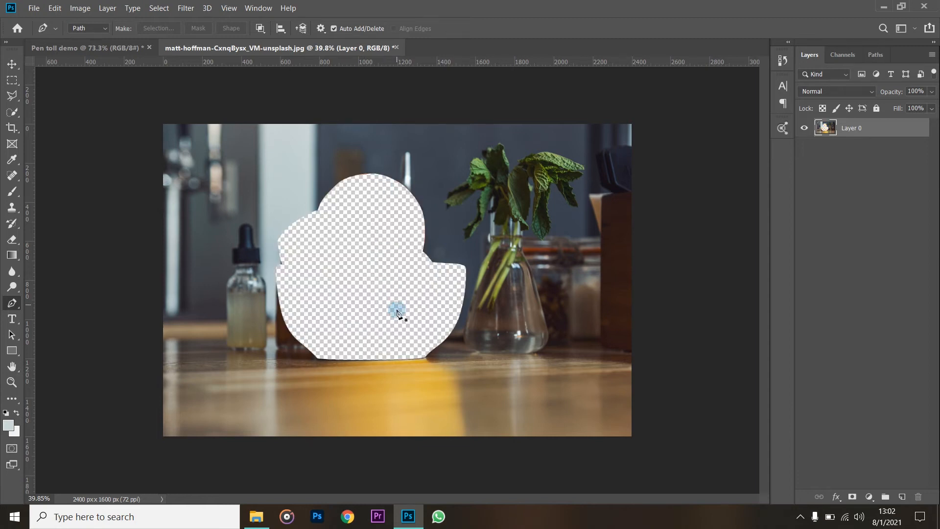
key("ctrl+v")
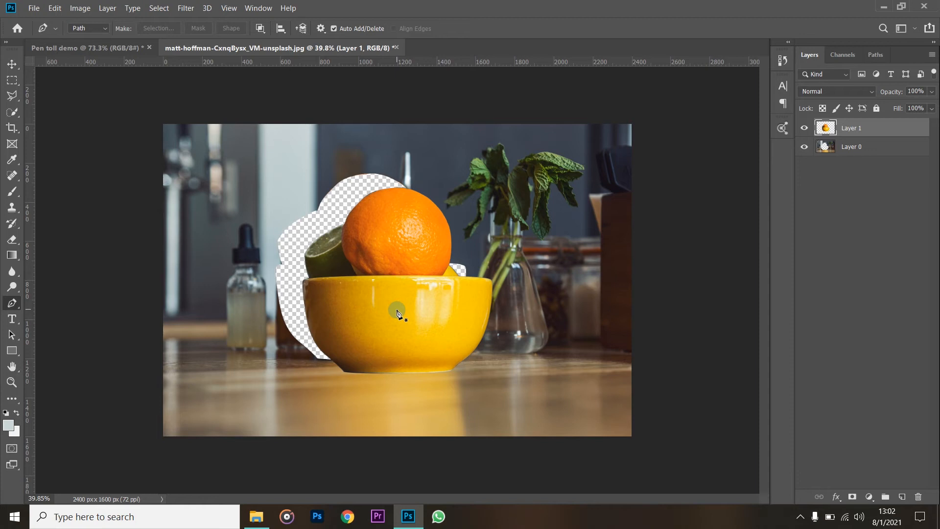
left_click(805, 147)
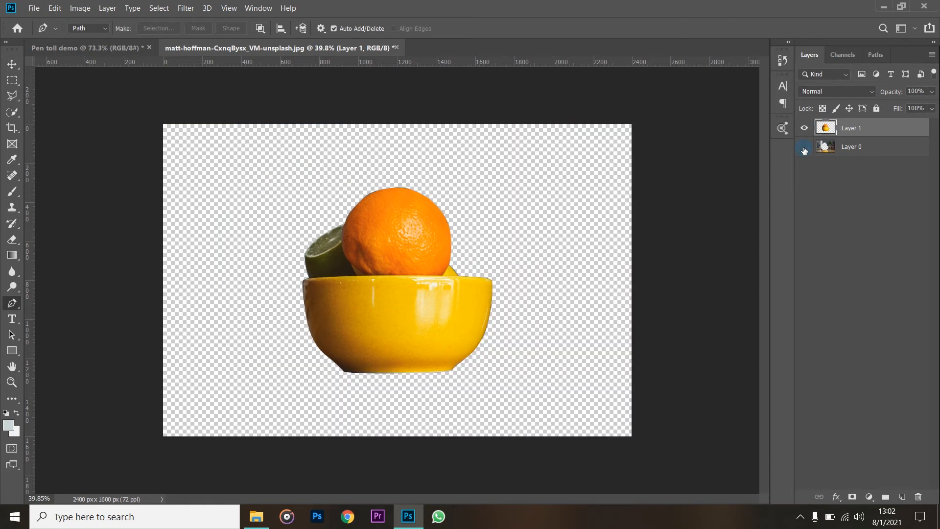
left_click(804, 147)
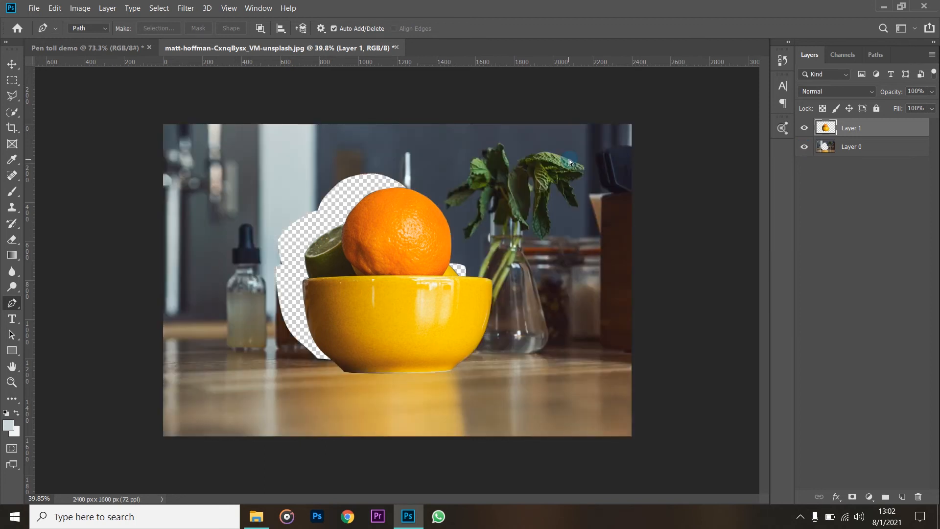
Undo the paste and the cut, back to the active selection around the bowl and fruit
key("ctrl+z")
key("ctrl+z")
key("ctrl+z")
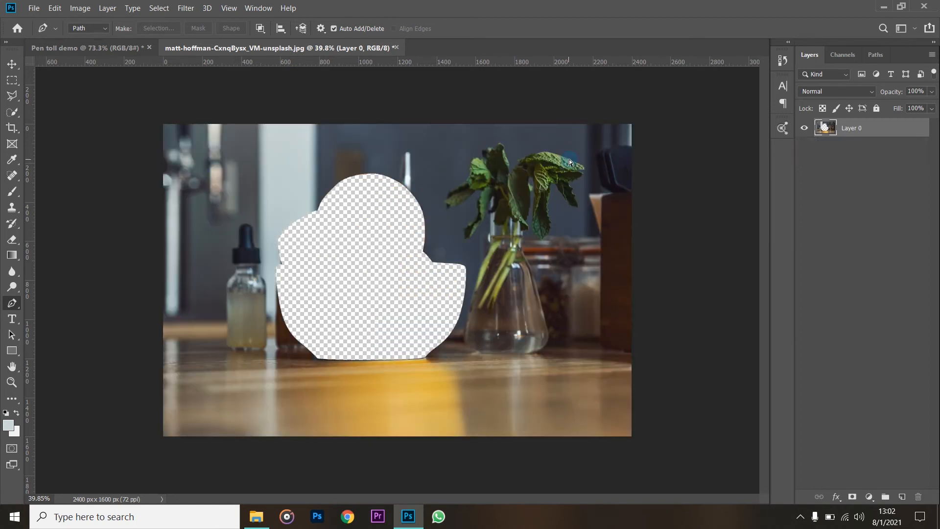
key("ctrl+z")
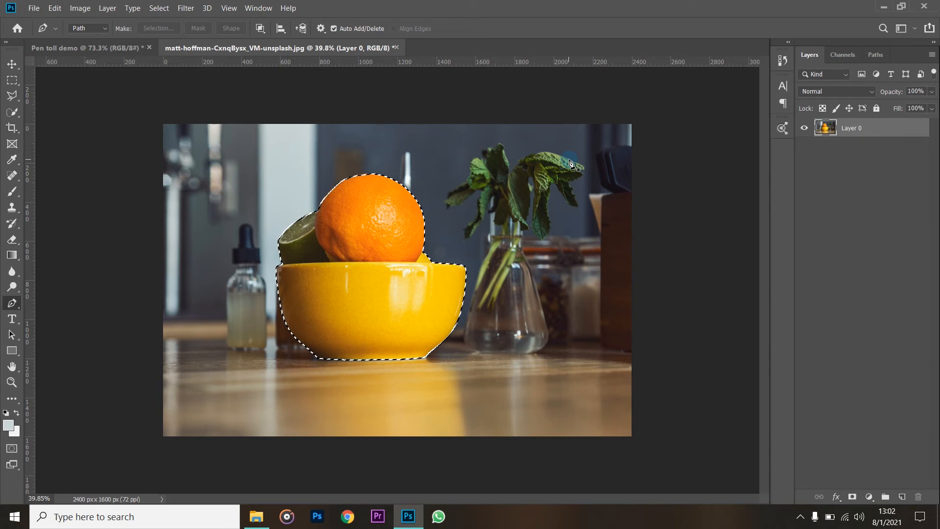
Add a layer mask to Layer 0 from the bowl selection and inspect the cutout's edges around the orange and bowl rim
left_click(853, 497)
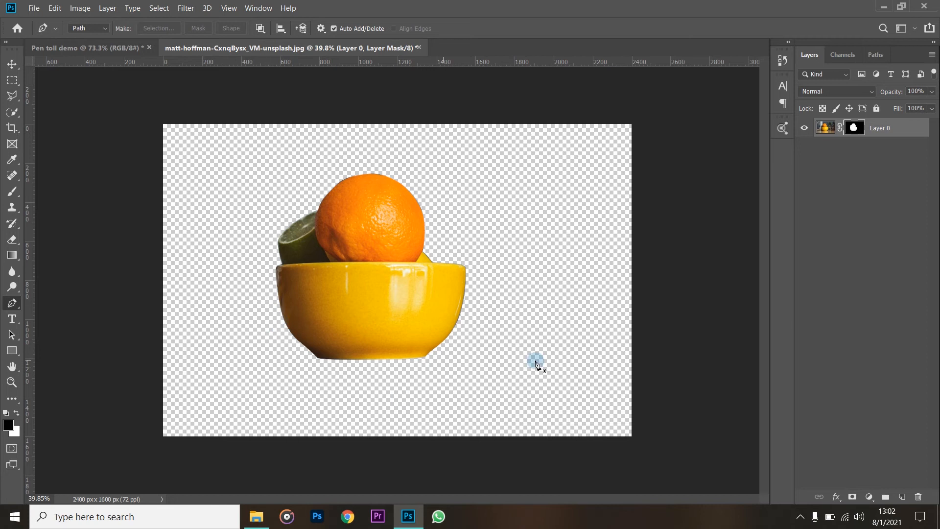
scroll(387, 315, "up", 3)
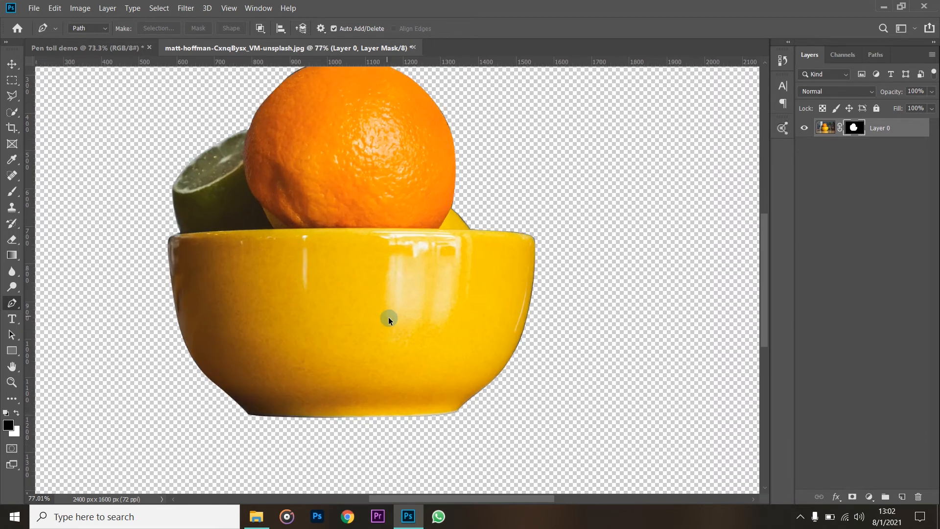
scroll(388, 319, "up", 3)
scroll(368, 354, "up", 4)
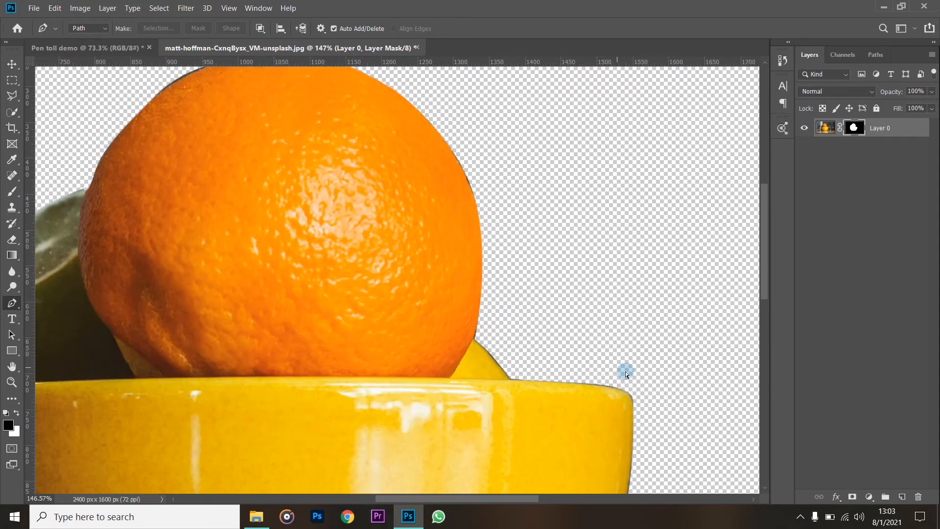
scroll(623, 384, "right", 4)
scroll(619, 398, "down", 3)
scroll(384, 274, "up", 3)
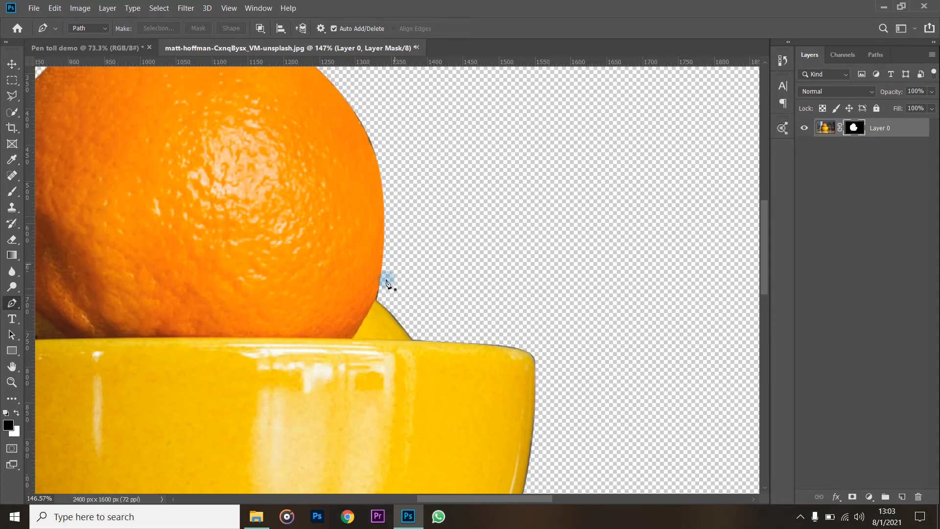
scroll(296, 271, "left", 4)
scroll(195, 237, "up", 3)
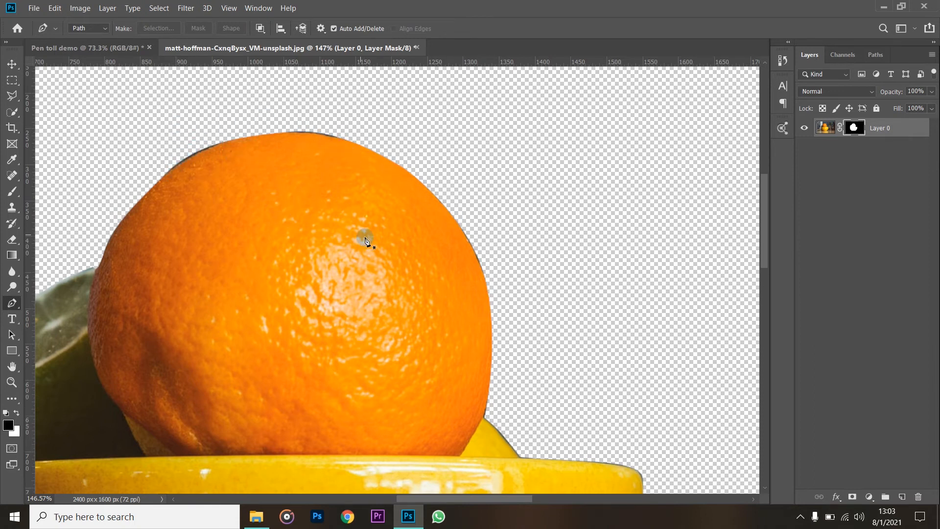
scroll(363, 249, "down", 5)
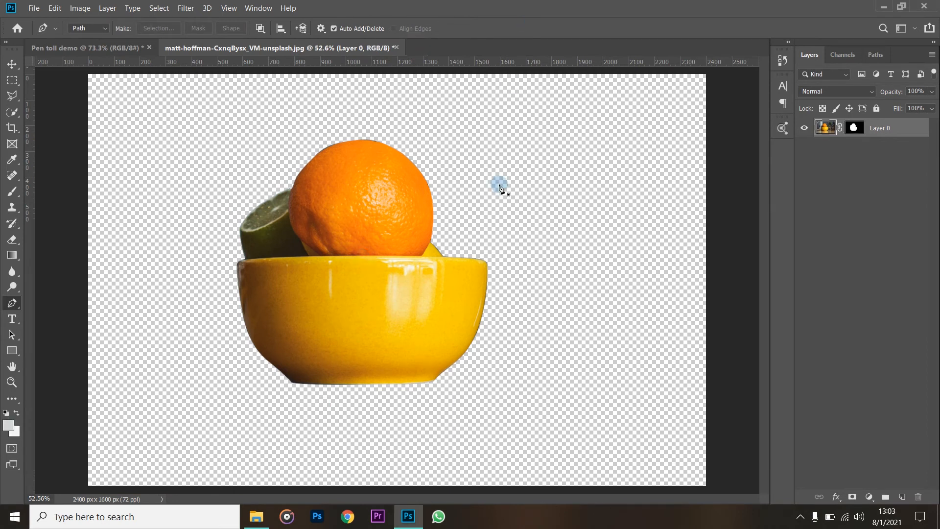
scroll(372, 223, "up", 2)
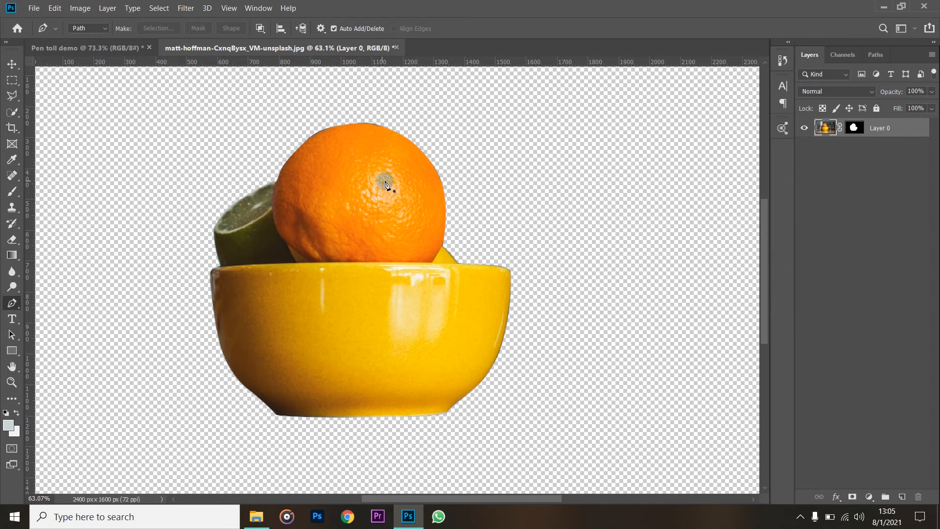
left_click(341, 173)
left_click_drag(377, 246, 425, 254)
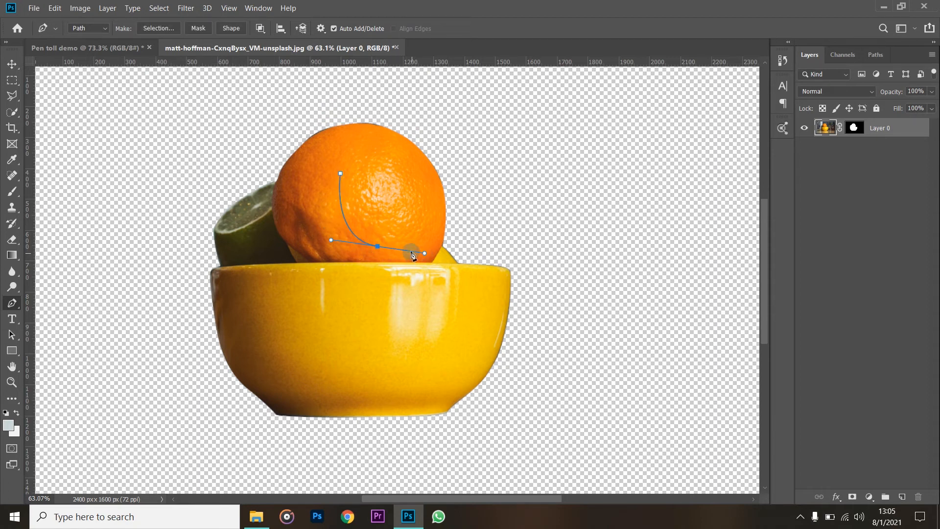
left_click(411, 253)
left_click(588, 144, "ctrl")
key("Escape")
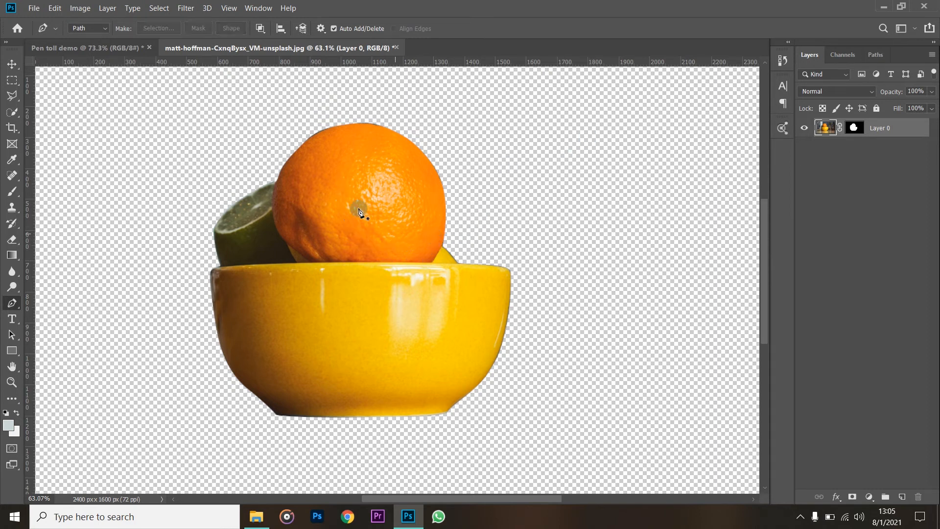
Draw an open curved path with three anchors over the orange, sweeping from its upper-left area down to its lower-right side
left_click(338, 163)
left_click_drag(348, 225, 376, 245)
left_click_drag(427, 230, 439, 222)
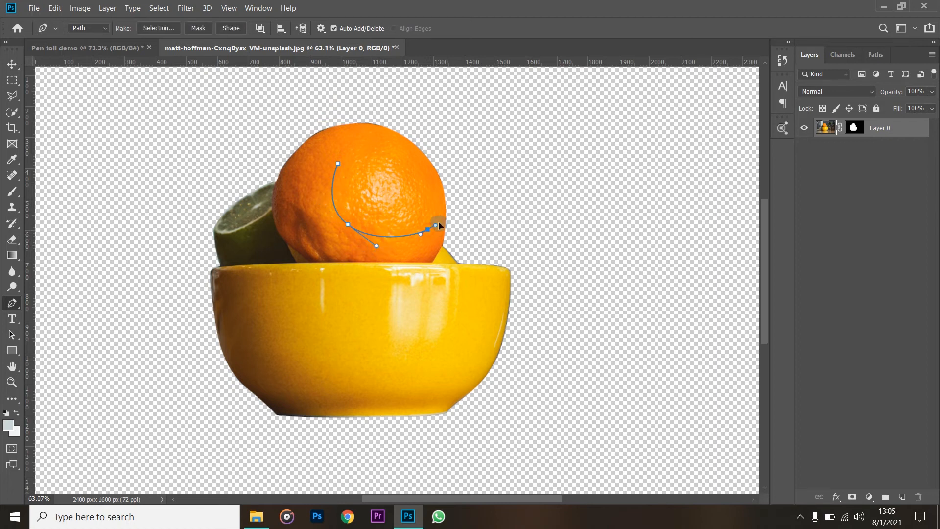
key("Escape")
Switch to the Brush tool, set its Shape Dynamics minimum diameter to 29% with Pen Pressure control, and toggle Smoothing
left_click(12, 194)
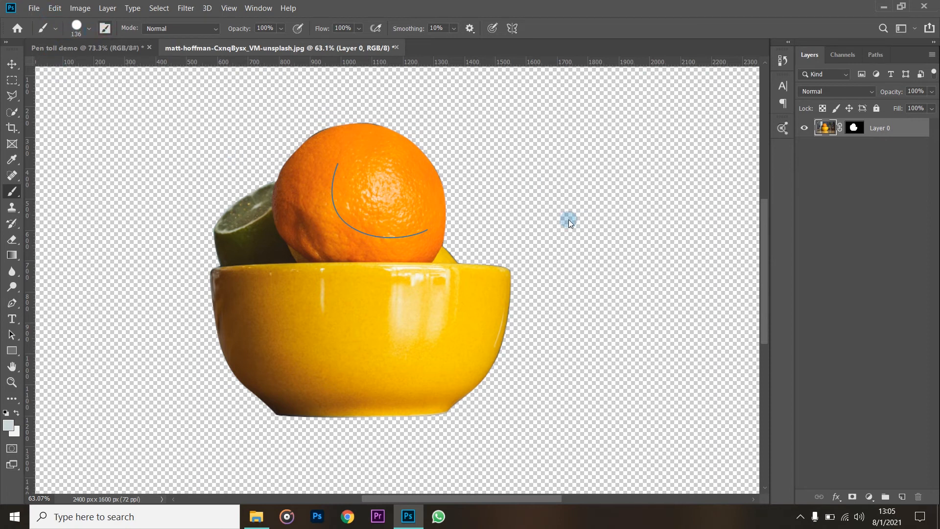
key("F5")
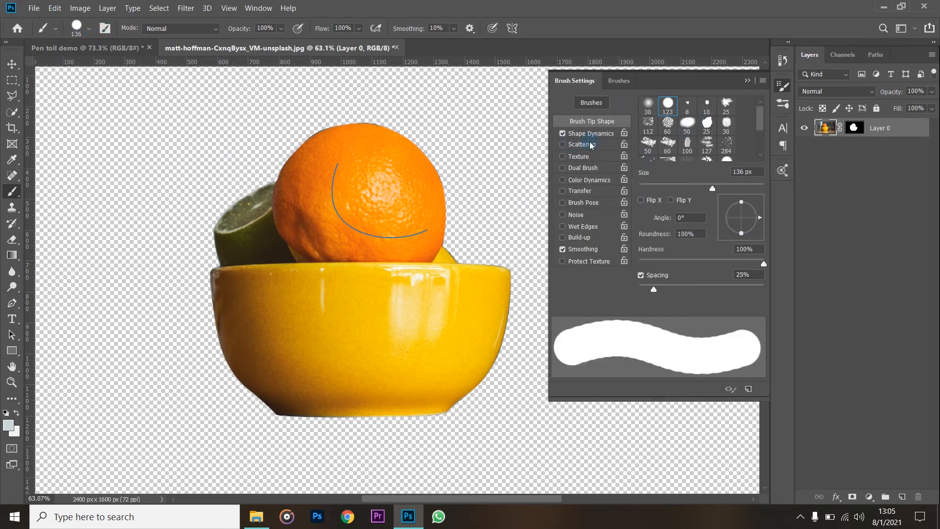
left_click(600, 135)
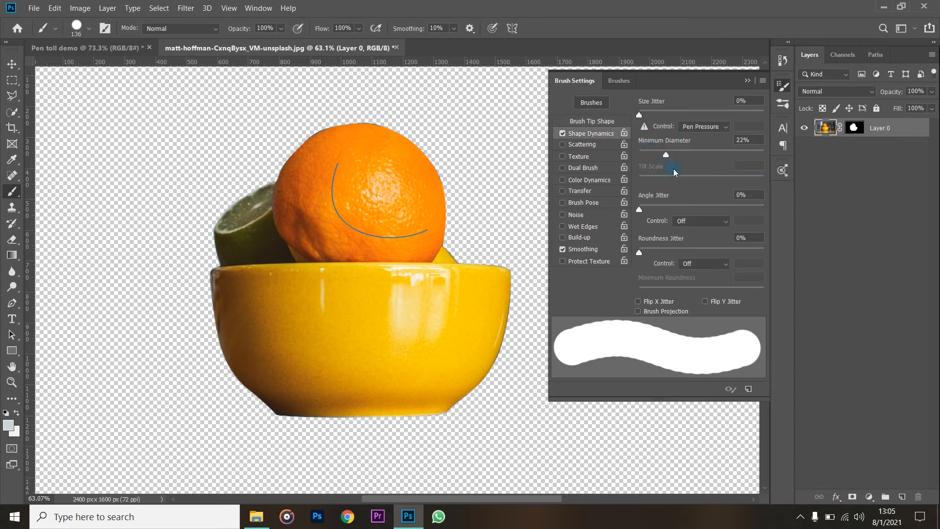
left_click(702, 128)
left_click(667, 155)
left_click(596, 249)
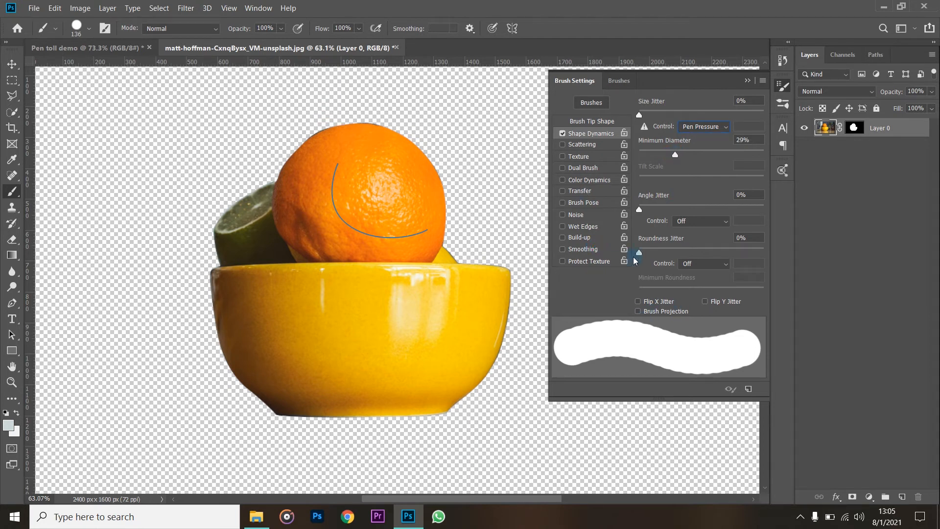
Shape the brush tip with an angle of -143°, 39% roundness and 1% spacing
left_click(596, 123)
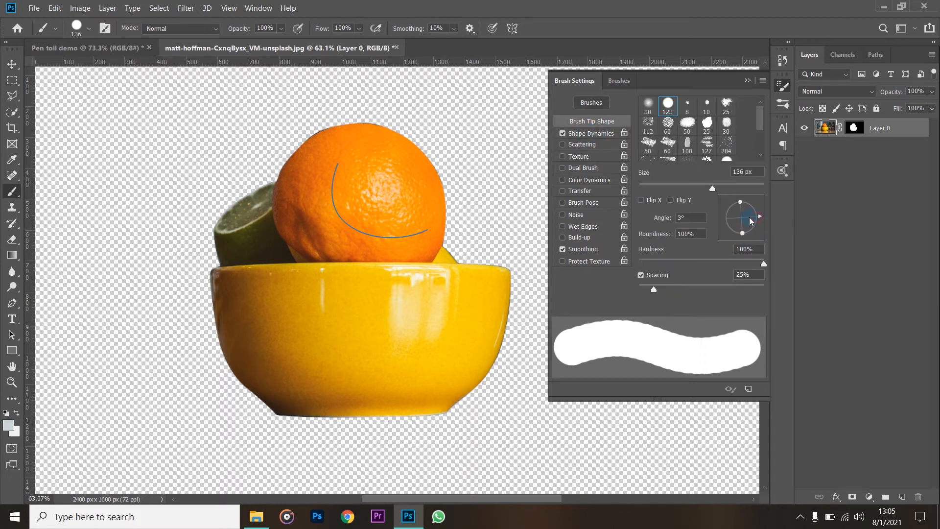
left_click_drag(752, 221, 733, 232)
mouse_move(743, 224)
left_mouse_down()
mouse_move(749, 231)
mouse_move(714, 243)
left_mouse_up()
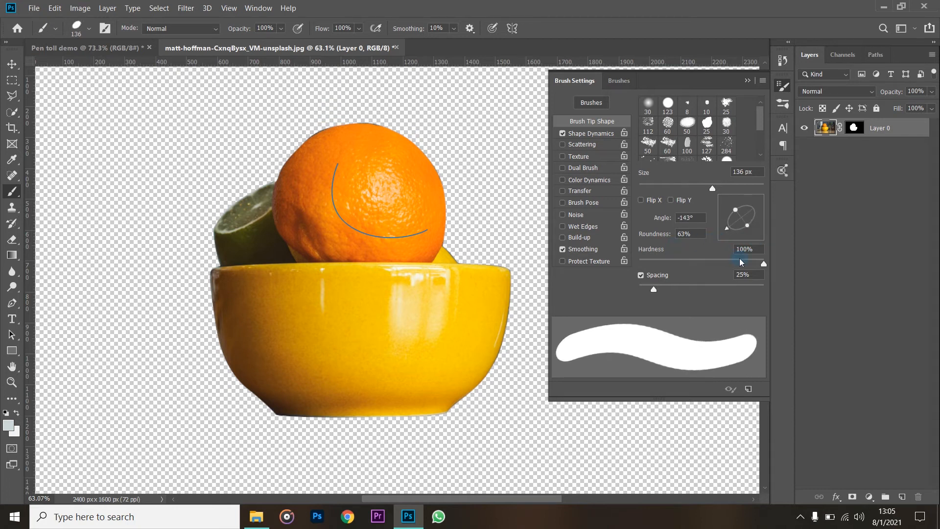
left_click(641, 275)
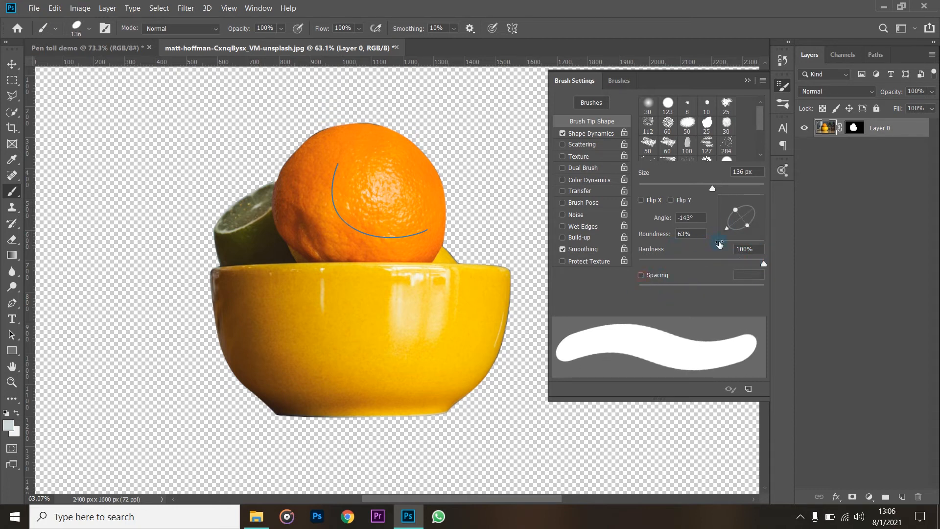
left_click(641, 275)
left_click_drag(652, 290, 639, 290)
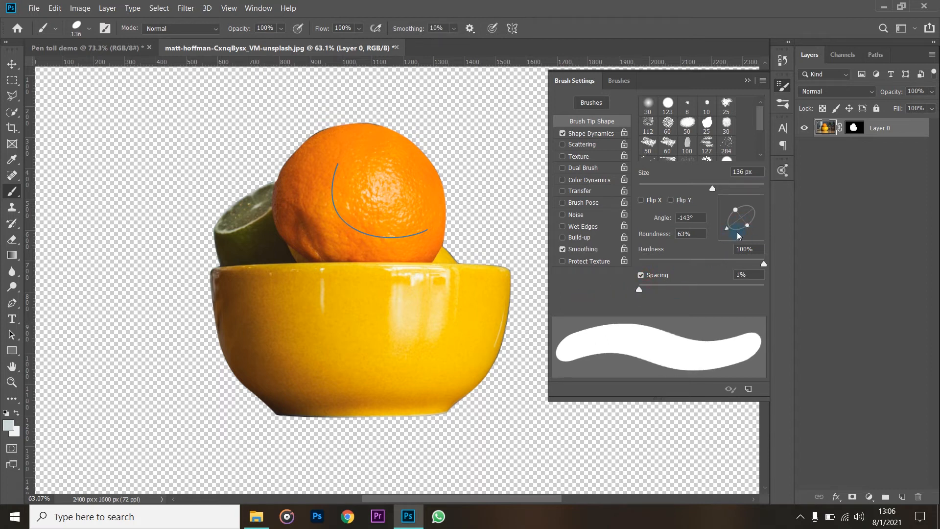
left_click_drag(739, 236, 740, 216)
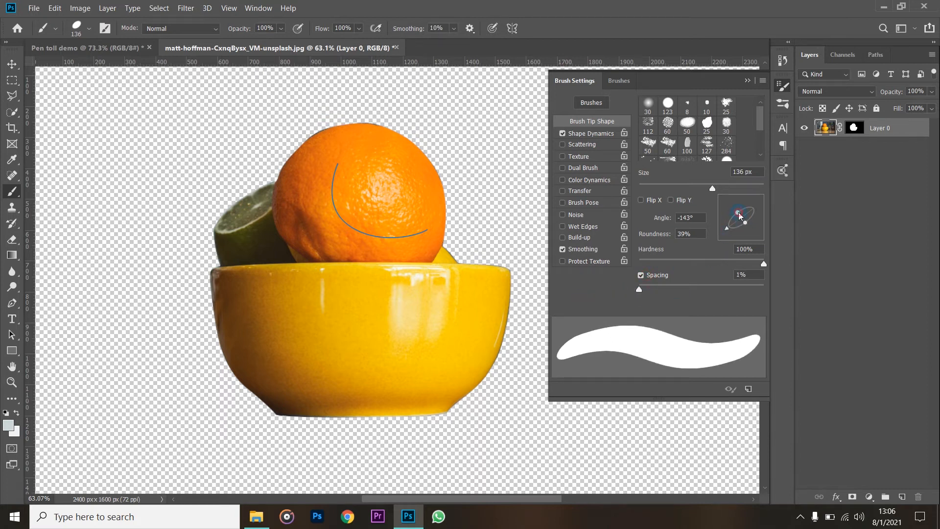
Set the brush's Shape Dynamics minimum diameter to 17% and reduce the brush size to 29 px
left_click(618, 81)
left_click(575, 81)
left_click(577, 133)
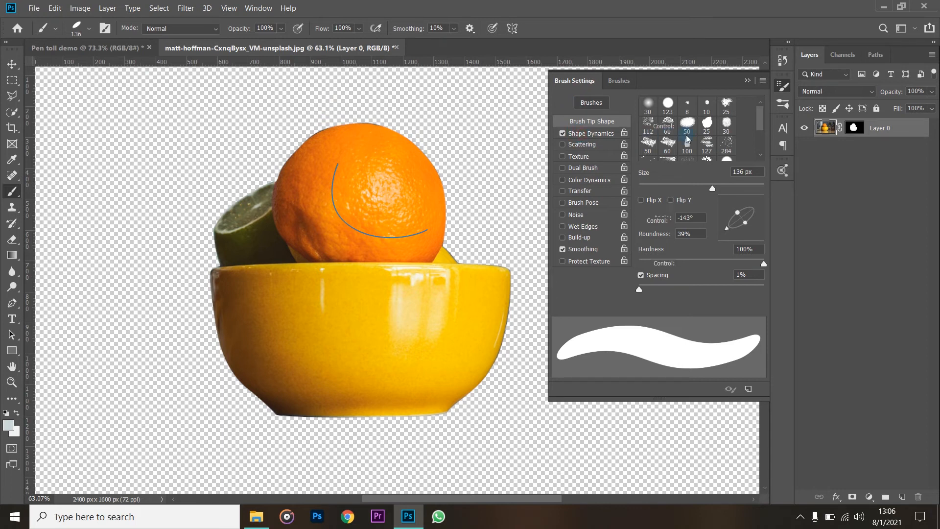
left_click_drag(675, 157, 664, 156)
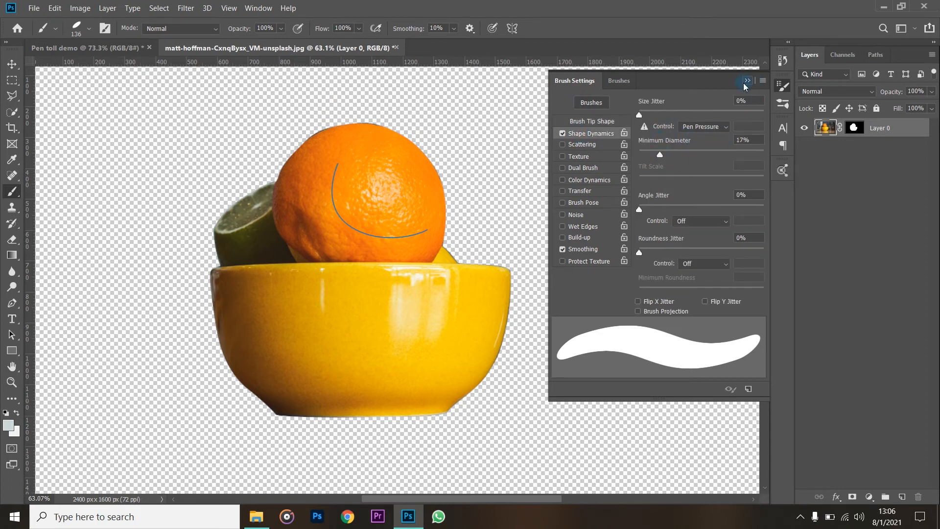
left_click(748, 80)
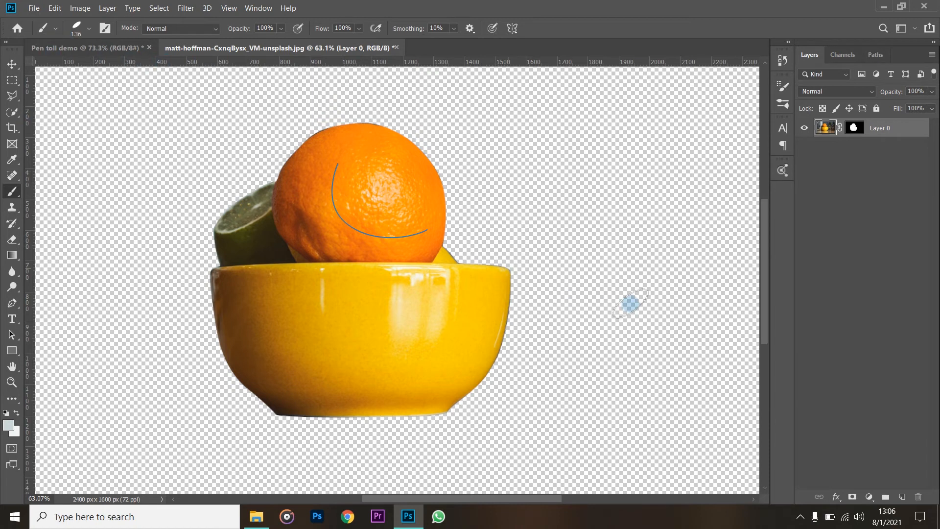
left_click_drag(647, 281, 625, 280)
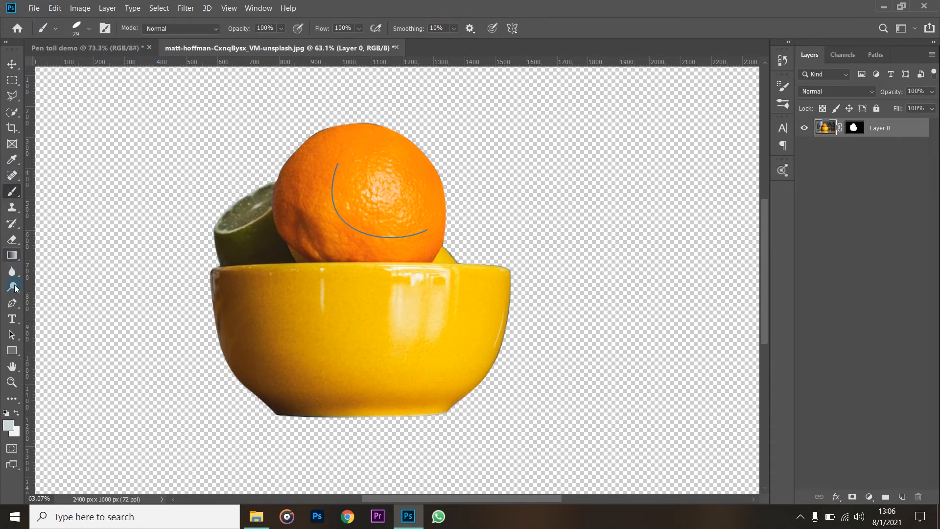
Stroke the curved path on the orange using the Brush with Simulate Pressure on
left_click(12, 303)
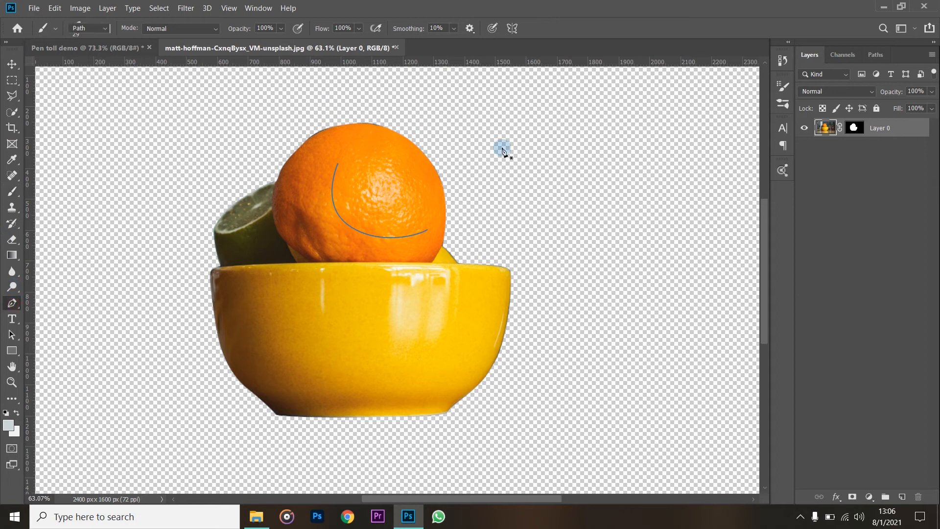
right_click(367, 208)
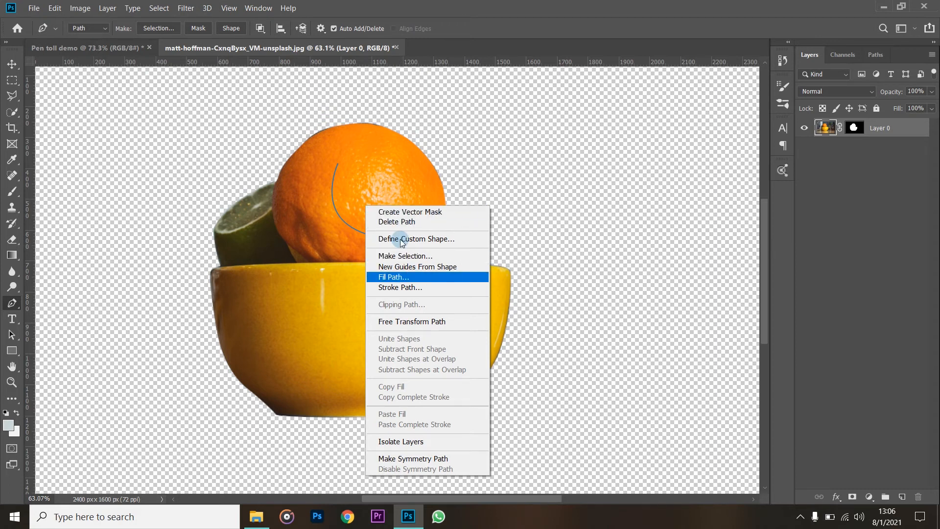
left_click(406, 289)
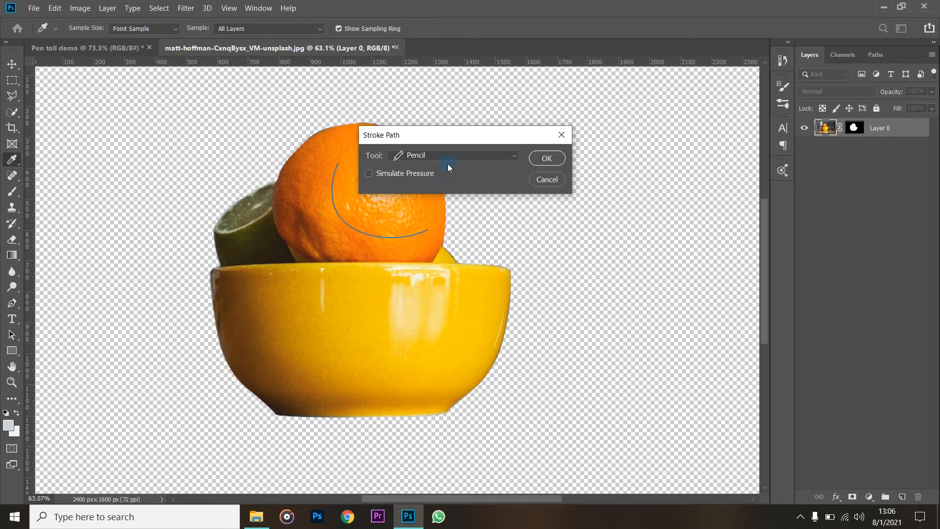
left_click(450, 160)
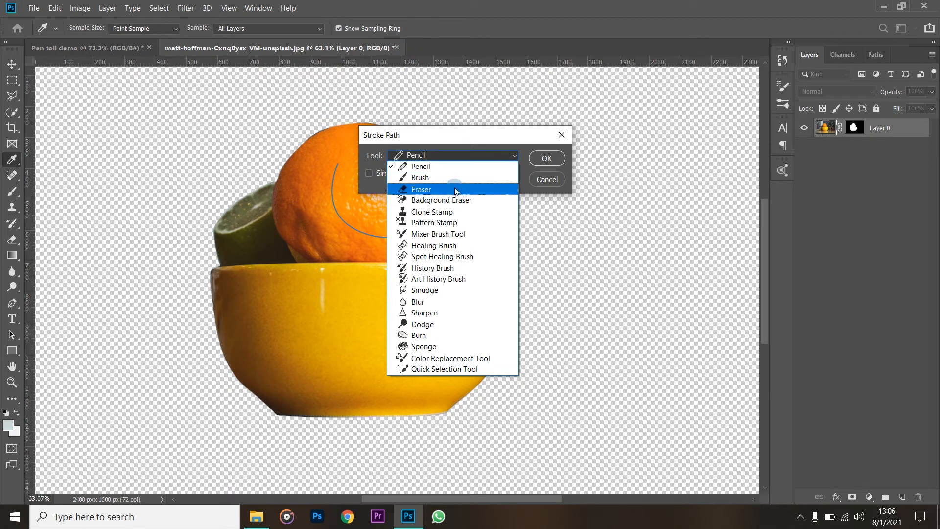
left_click(451, 179)
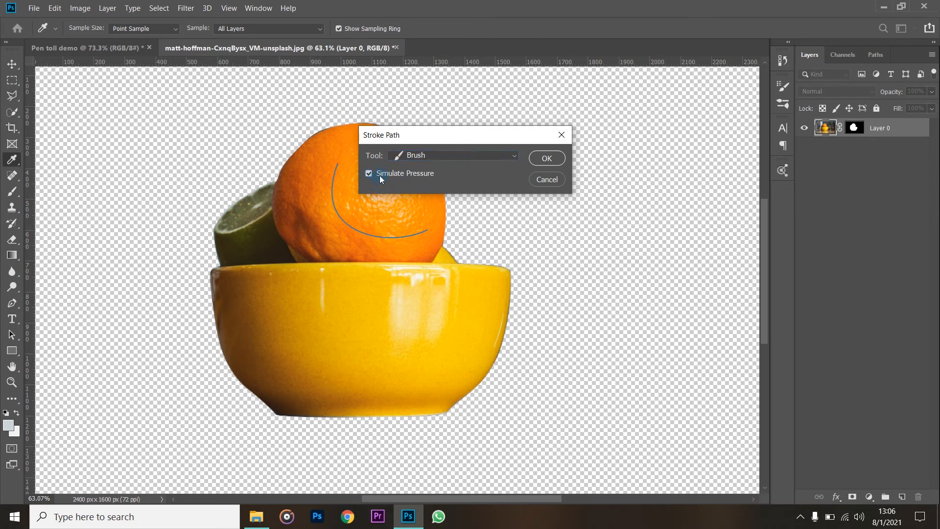
left_click(555, 159)
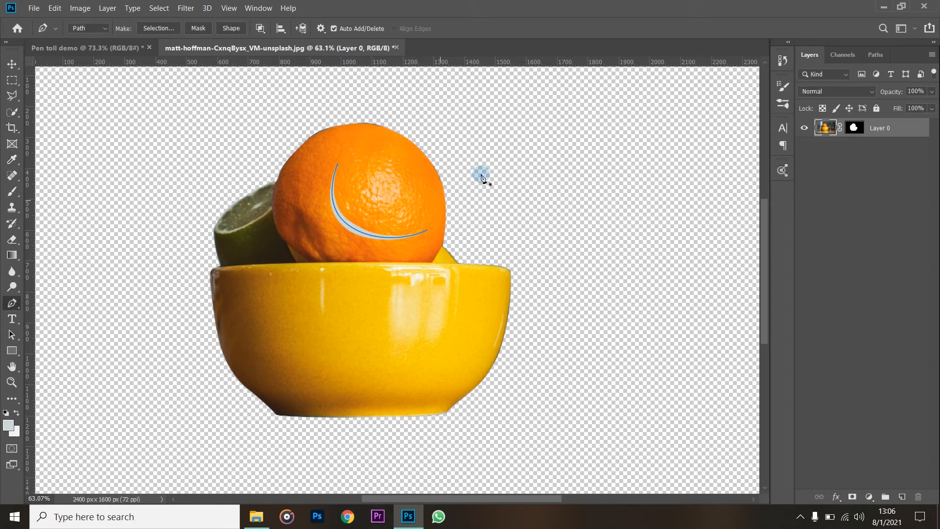
right_click(464, 159)
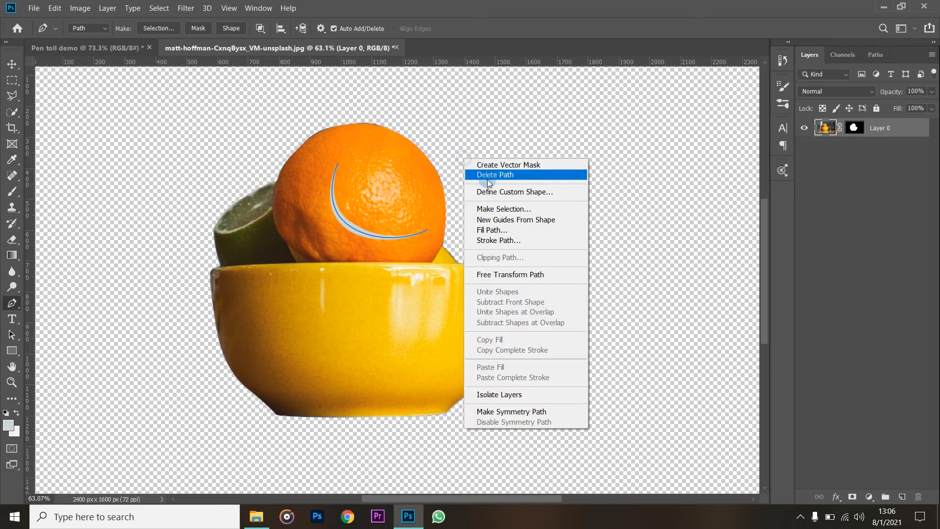
left_click(521, 41)
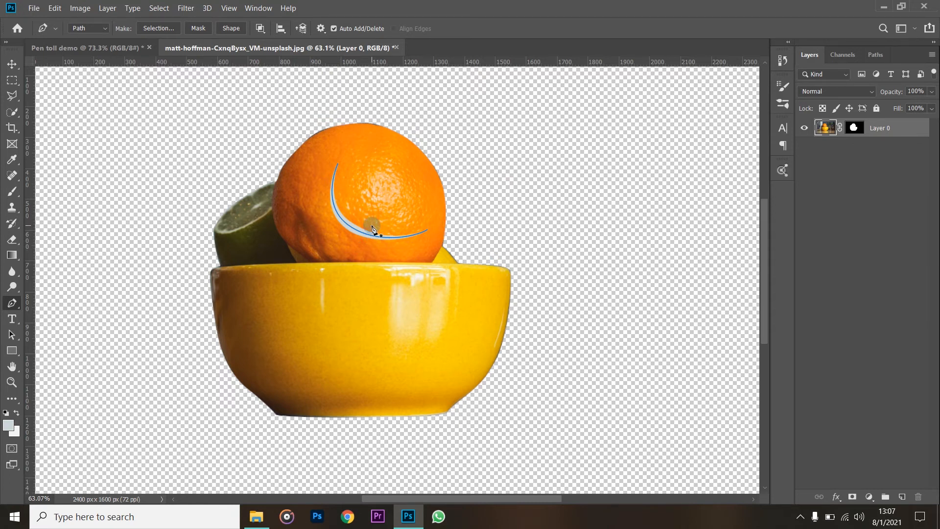
Undo the brush stroke and the drawing of the curved path on the orange
key("ctrl+h")
key("ctrl+z")
key("ctrl+h")
key("ctrl+h")
key("ctrl+h")
key("ctrl+z")
key("ctrl+h")
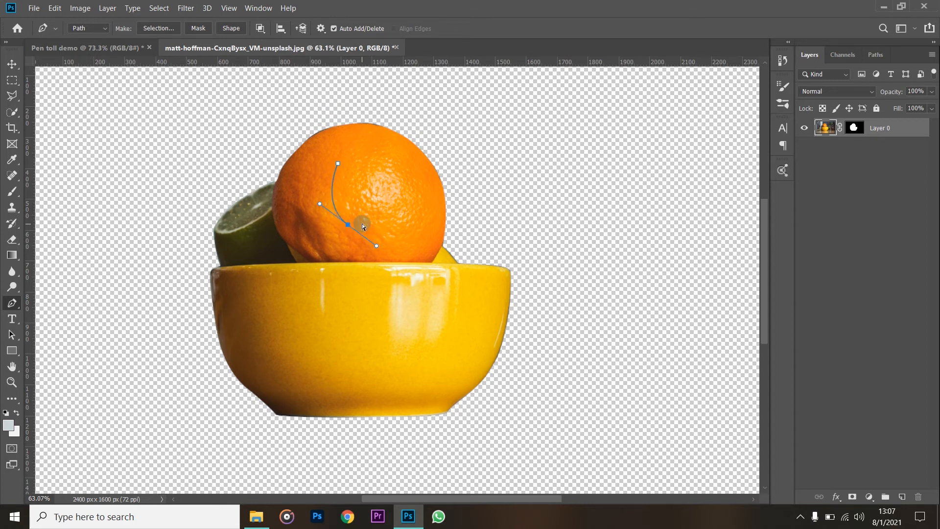
left_click(55, 8)
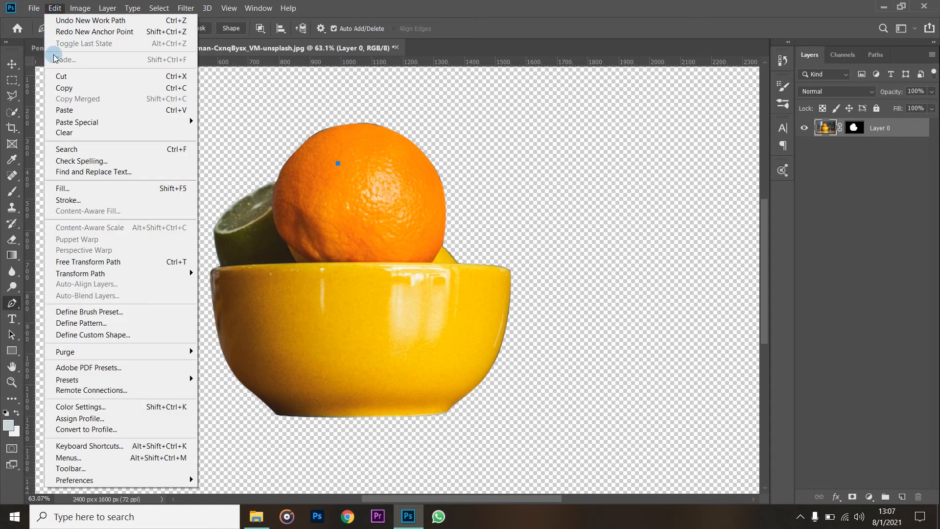
left_click(73, 22)
left_click(55, 7)
left_click(70, 24)
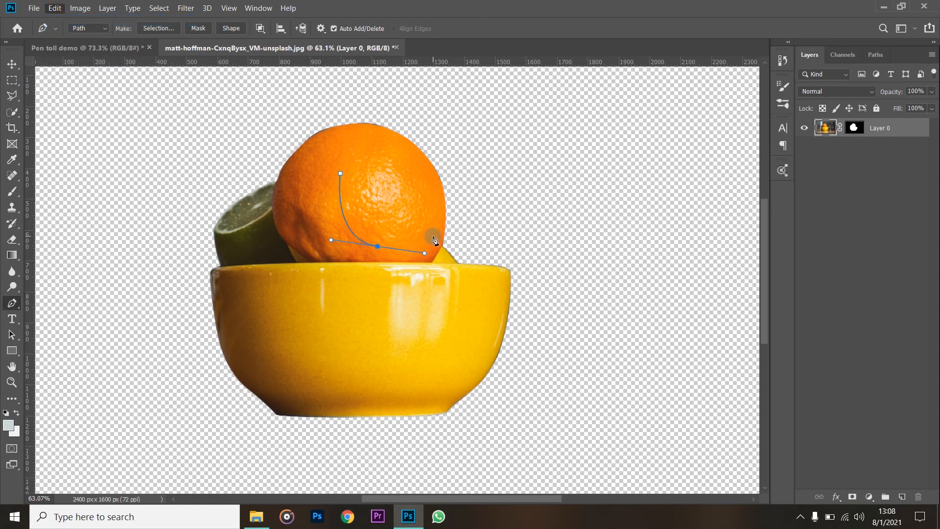
Draw a new open curved path with three anchors on the orange, sweeping from upper left to lower right
left_click(426, 240)
key("Escape")
Switch to the Brush tool and set the foreground color to black (000000)
left_click(12, 191)
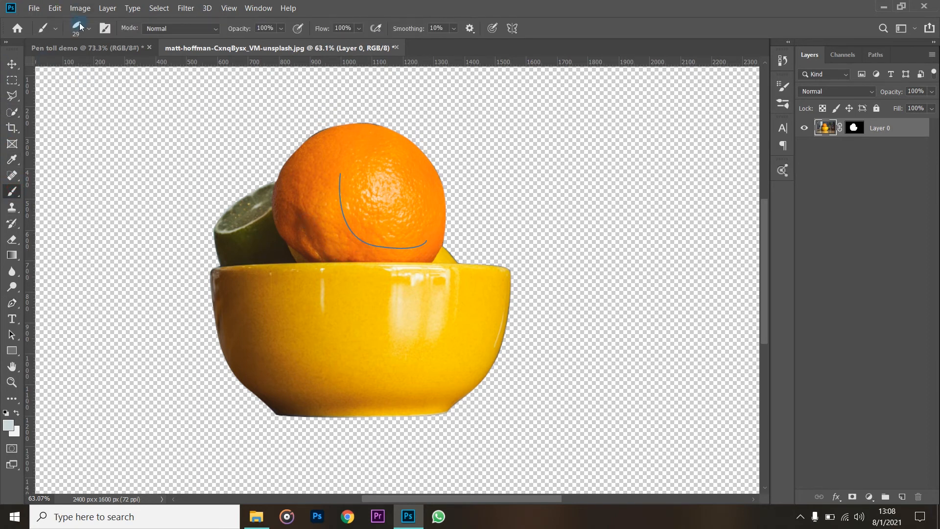
left_click(78, 31)
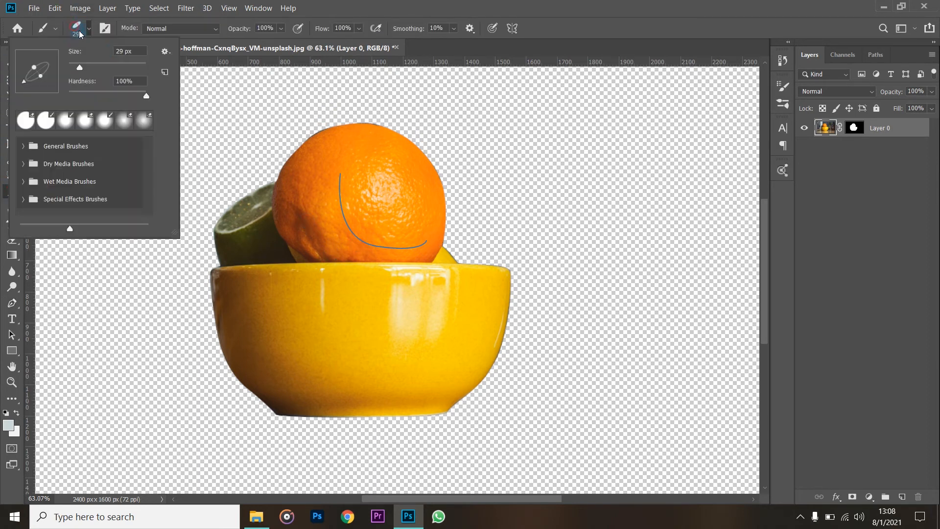
left_click(390, 10)
left_click(7, 426)
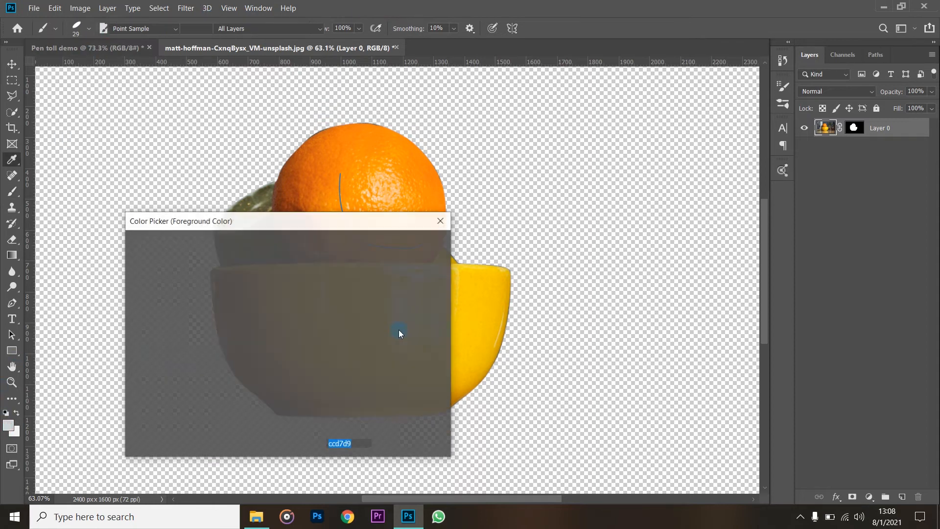
left_click_drag(287, 295, 294, 425)
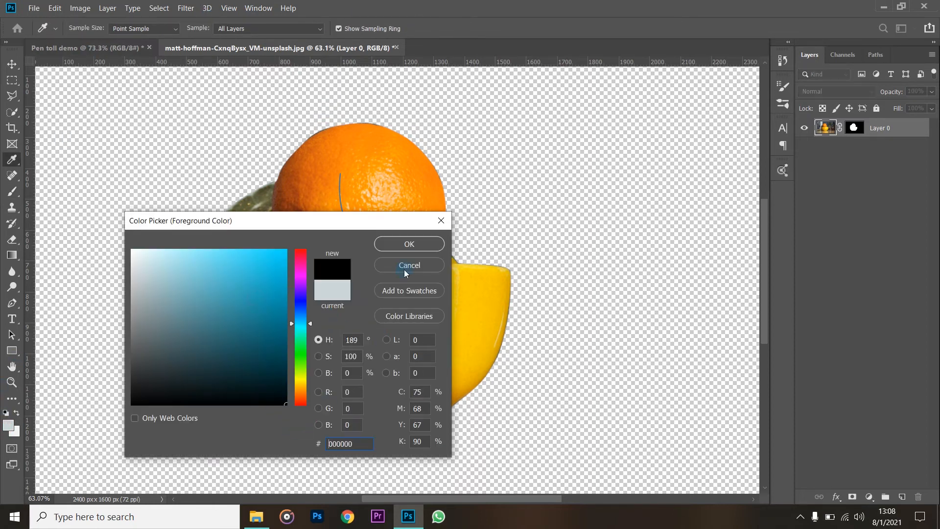
left_click(409, 244)
Stroke the curved path with the Brush and Simulate Pressure on, and delete the path
left_click(12, 304)
right_click(444, 233)
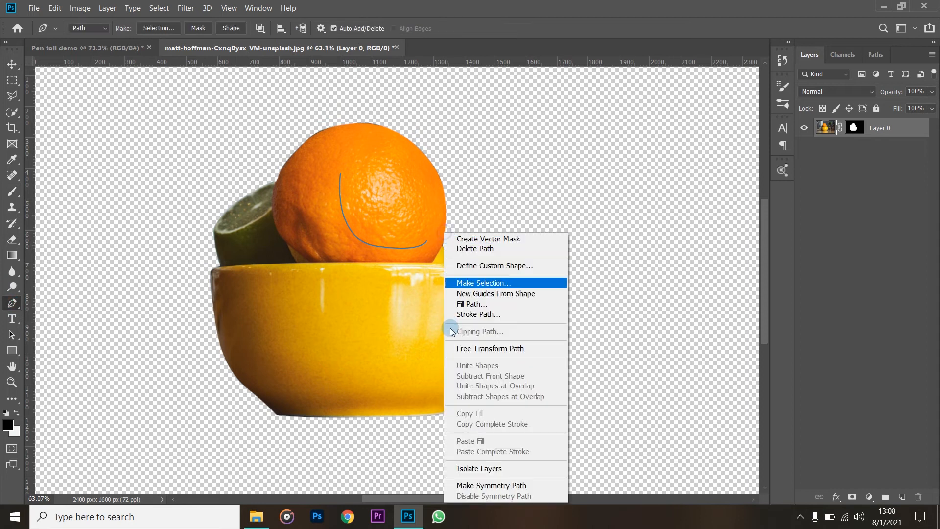
left_click(475, 314)
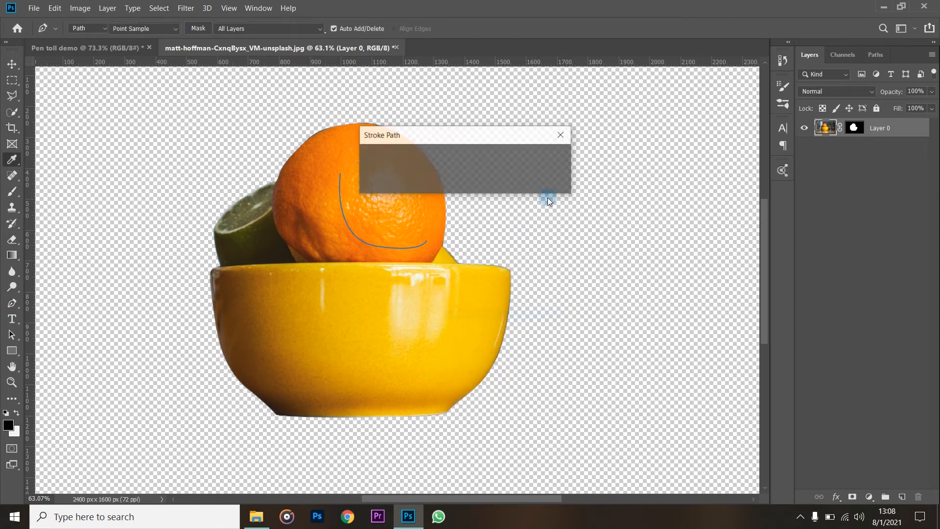
left_click(529, 167)
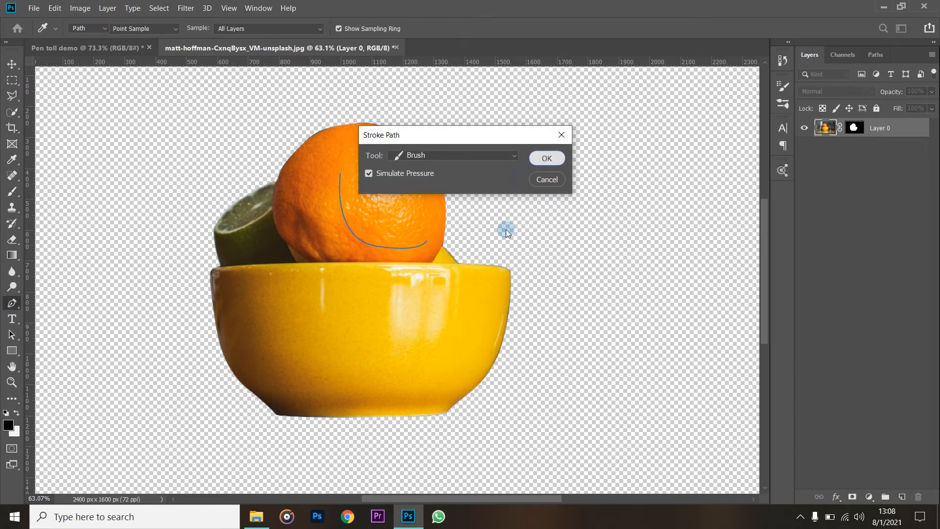
right_click(507, 192)
left_click(532, 215)
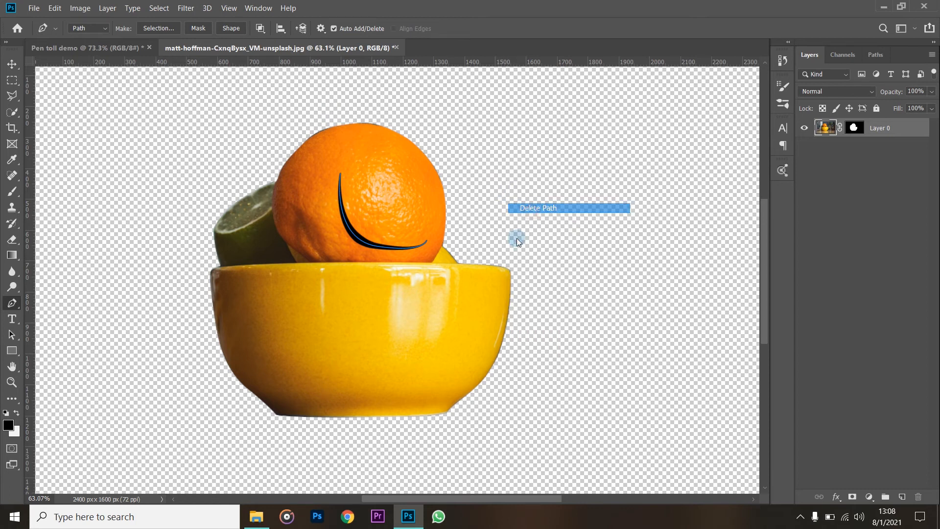
Draw a small closed two-anchor path as an eye near the upper end of the black curve and stroke it with the pressure-simulated Brush
scroll(473, 268, "down", 3)
scroll(473, 268, "down", 2)
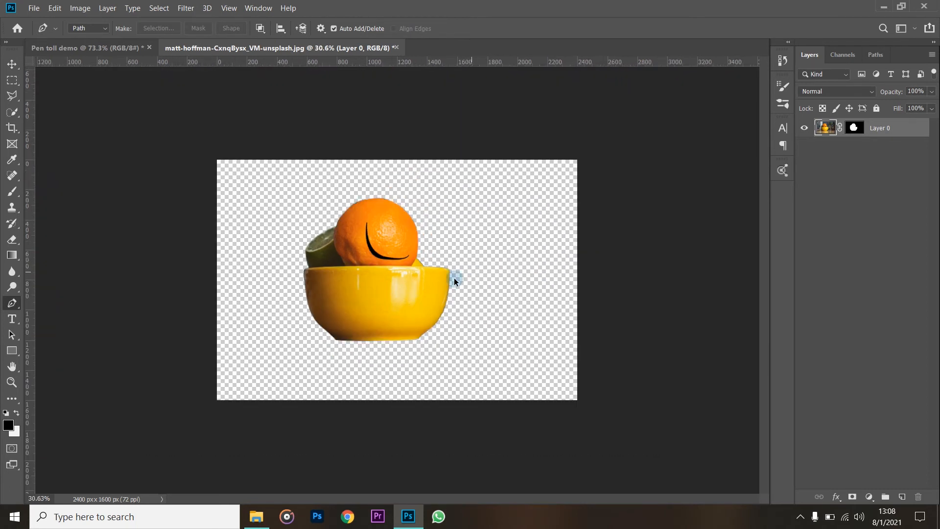
scroll(454, 278, "up", 6)
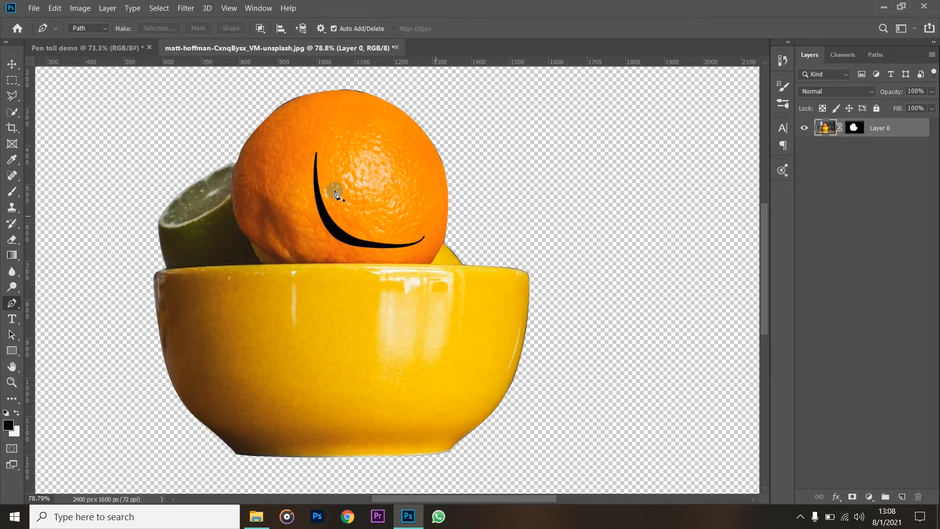
left_click(367, 151)
left_click_drag(349, 166, 359, 182)
left_click(367, 151)
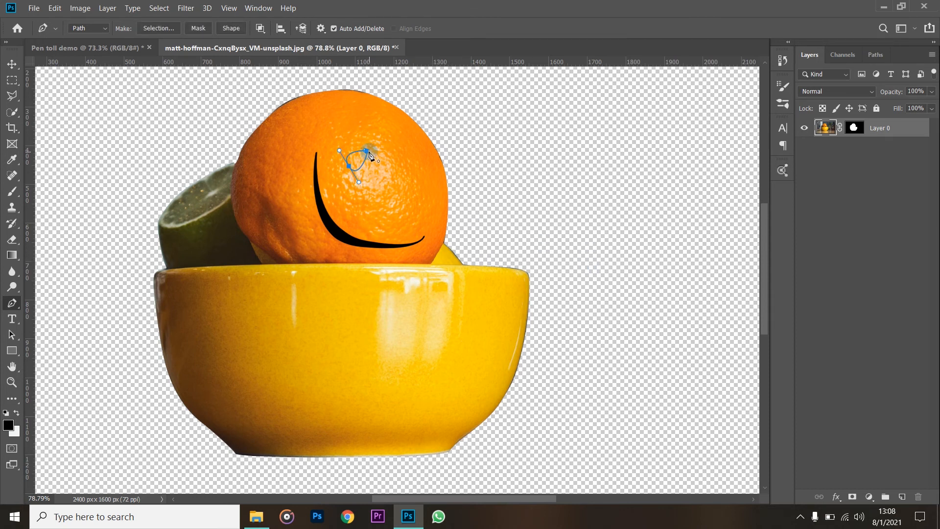
right_click(495, 143)
left_click(531, 227)
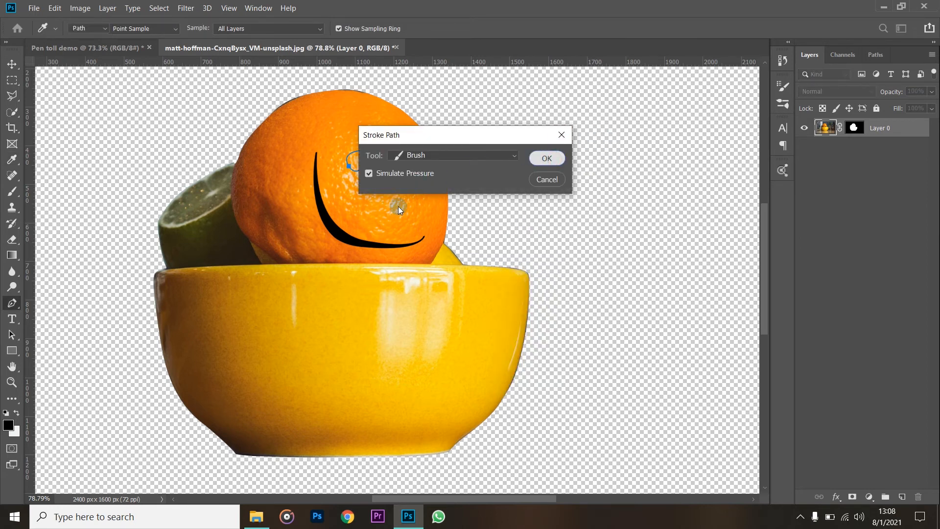
key("Return")
Draw a second closed eye path below and right of the first, stroke it with the pressure-simulated Brush, and delete the eye paths
left_click_drag(389, 211, 404, 185)
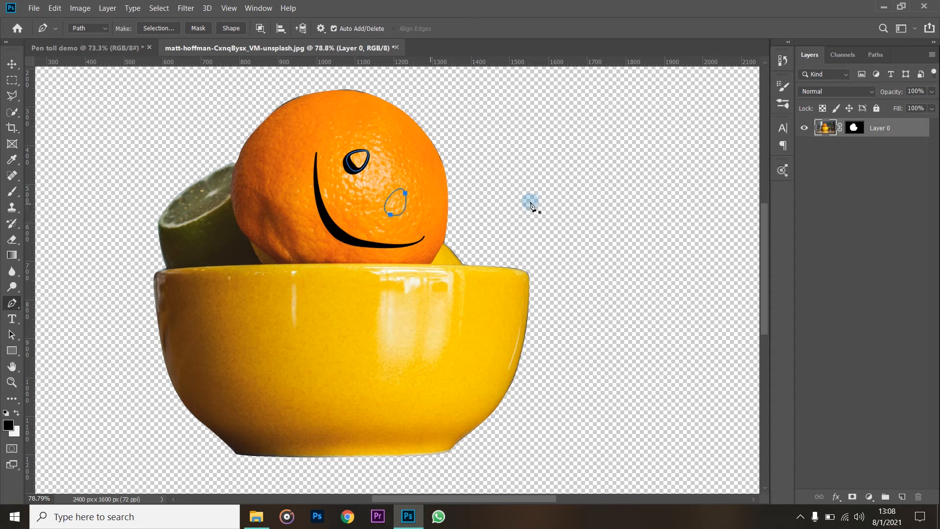
right_click(577, 190)
left_click(604, 272)
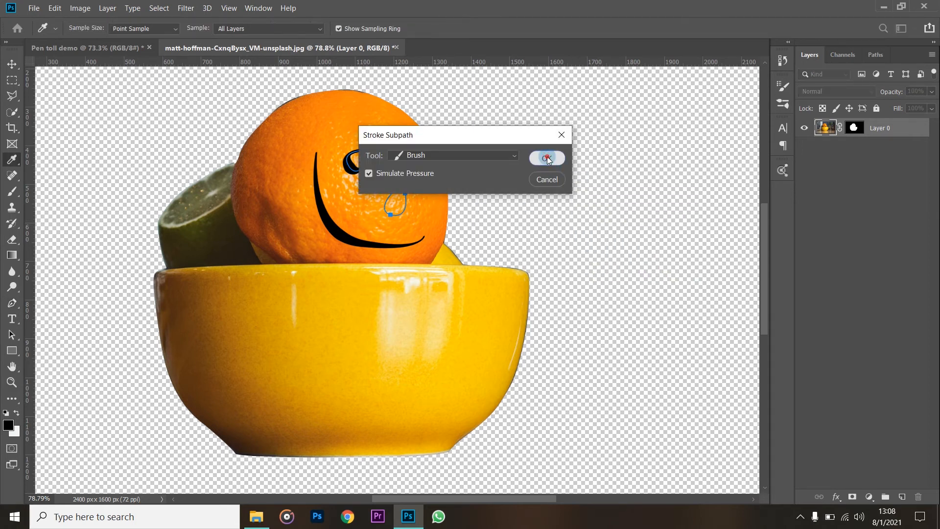
left_click(547, 158)
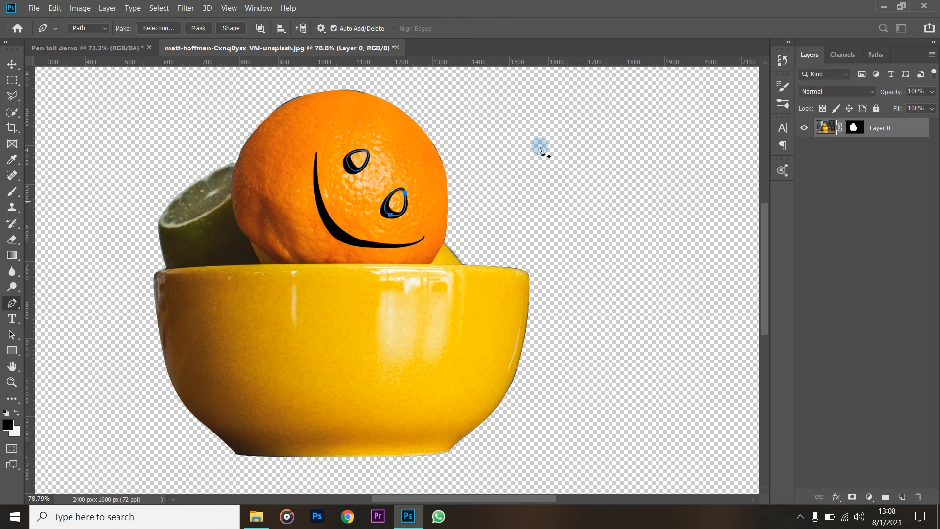
right_click(543, 159)
left_click(570, 155)
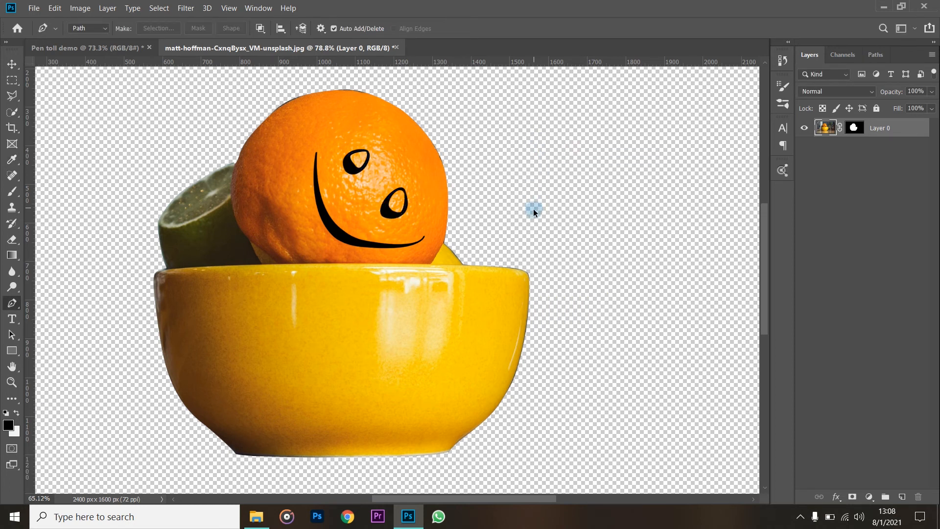
scroll(533, 212, "down", 4)
scroll(533, 212, "down", 2)
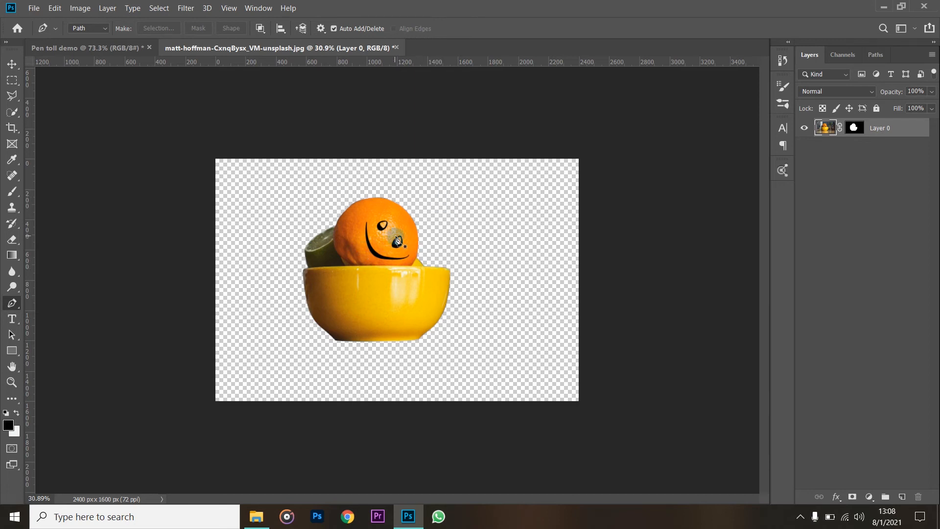
scroll(407, 277, "up", 5)
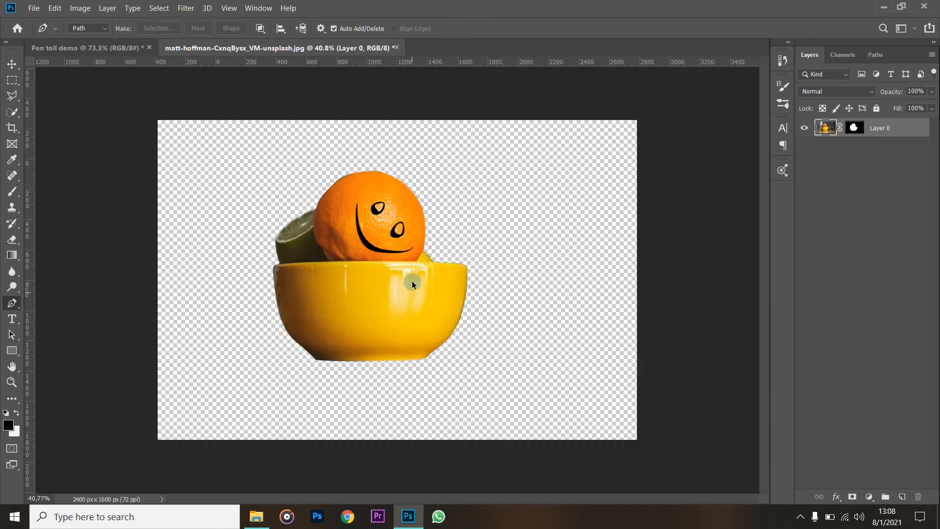
scroll(406, 277, "up", 1)
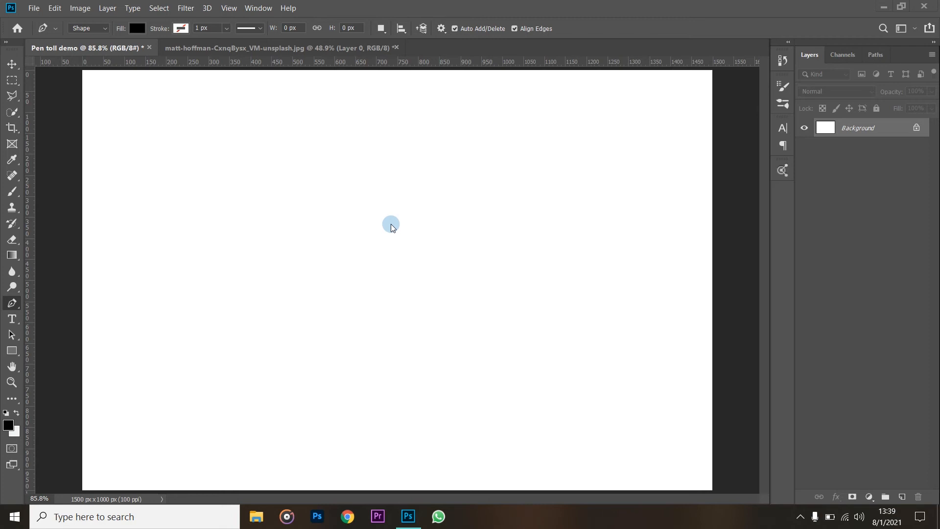
In the Pen toll demo document, draw a closed four-sided black shape of about 214 × 195 px with the Pen tool in Shape mode
left_click(103, 32)
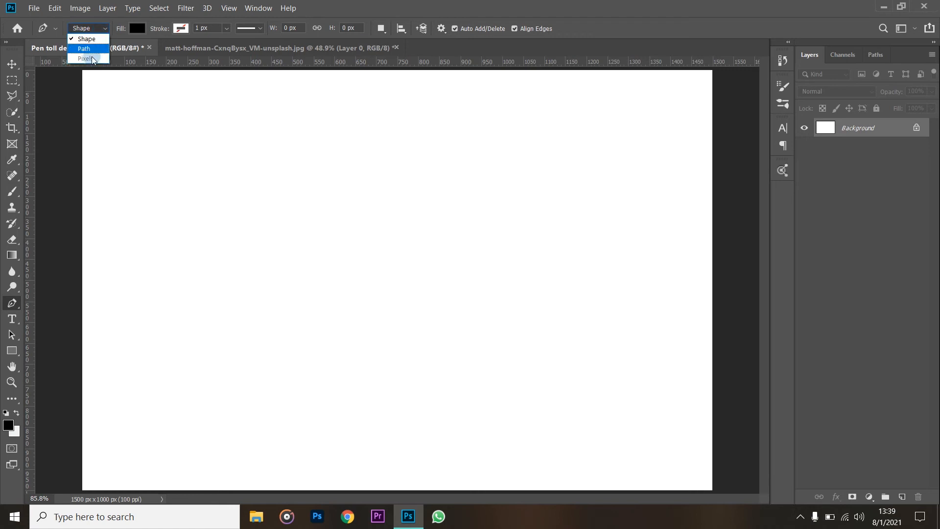
left_click(96, 40)
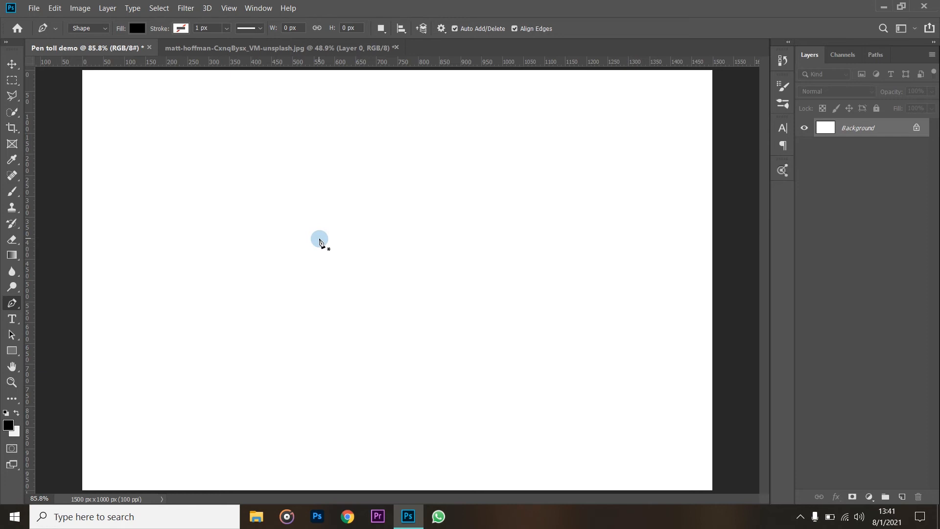
left_click(336, 236)
left_click(336, 314)
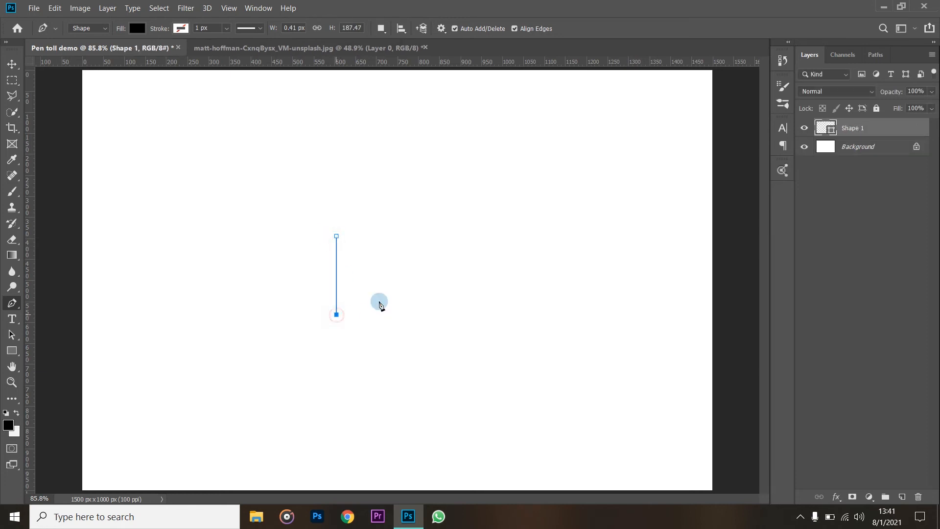
left_click(427, 315)
left_click(427, 232)
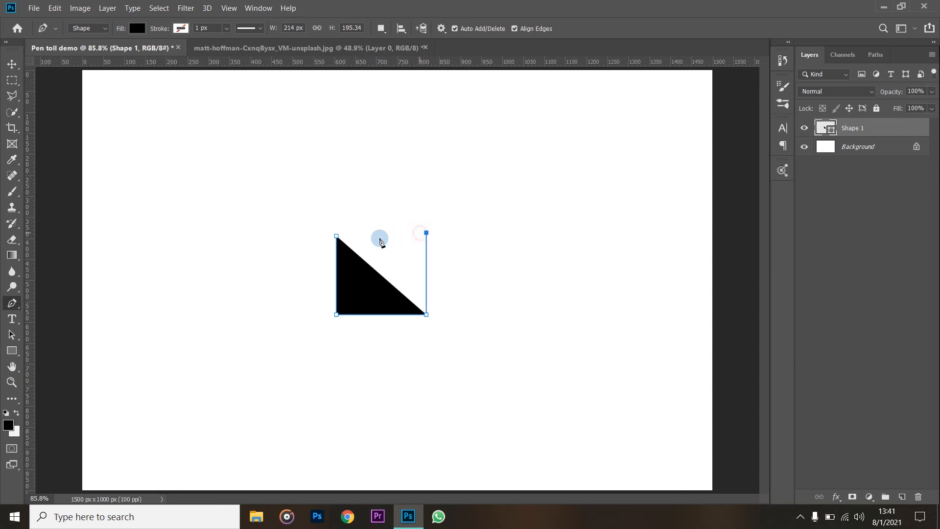
left_click(337, 236)
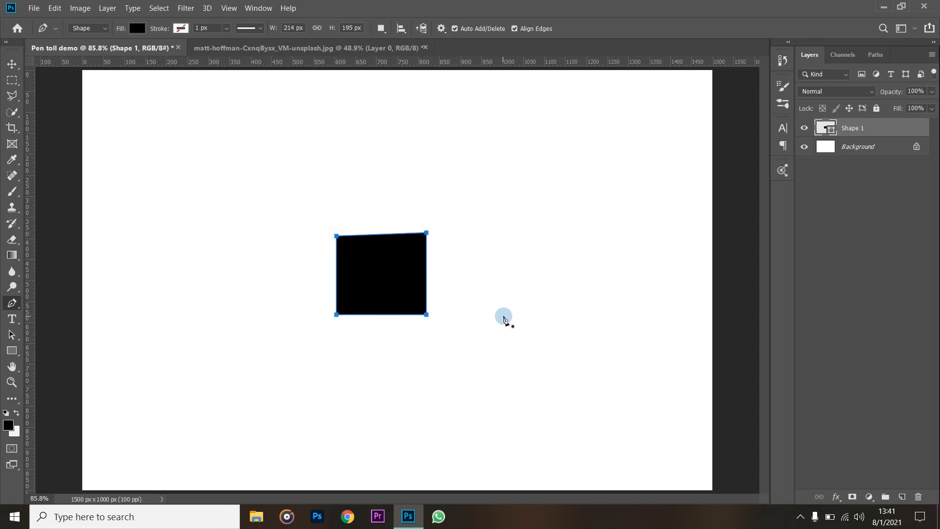
Enlarge the four-sided black vector shape to about 554 × 543 px with Free Transform
scroll(424, 292, "up", 5)
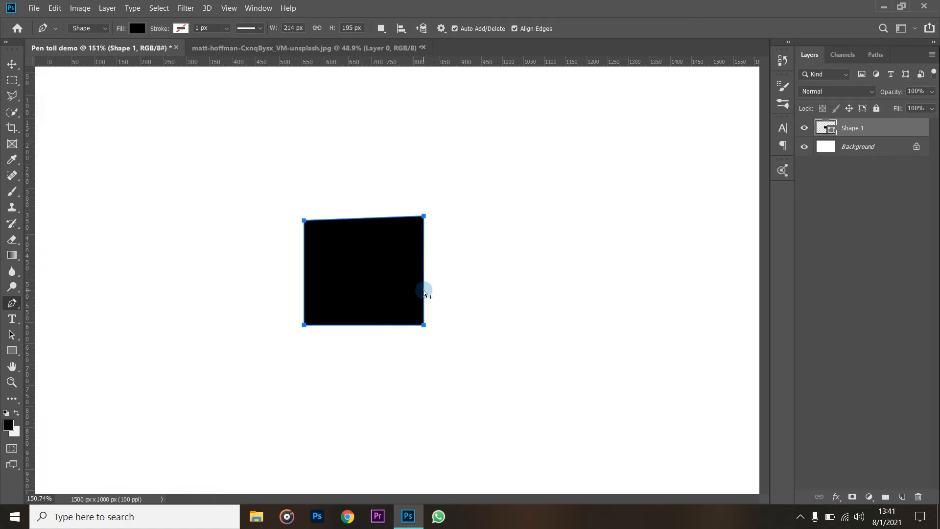
scroll(424, 292, "down", 1)
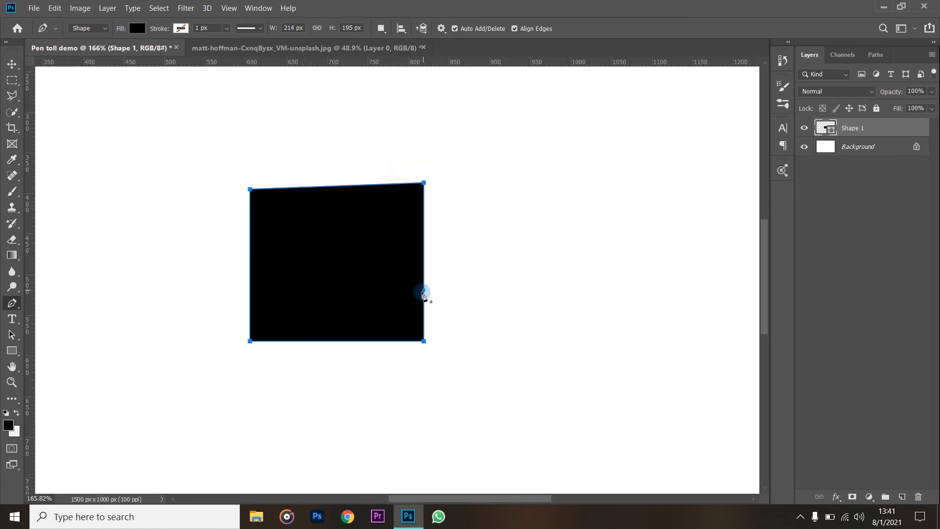
scroll(458, 294, "down", 4)
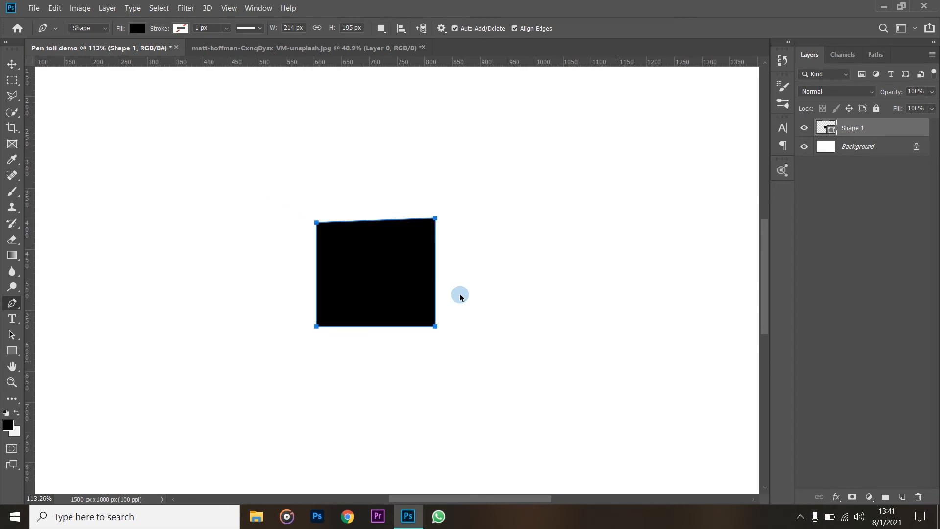
scroll(459, 295, "down", 1)
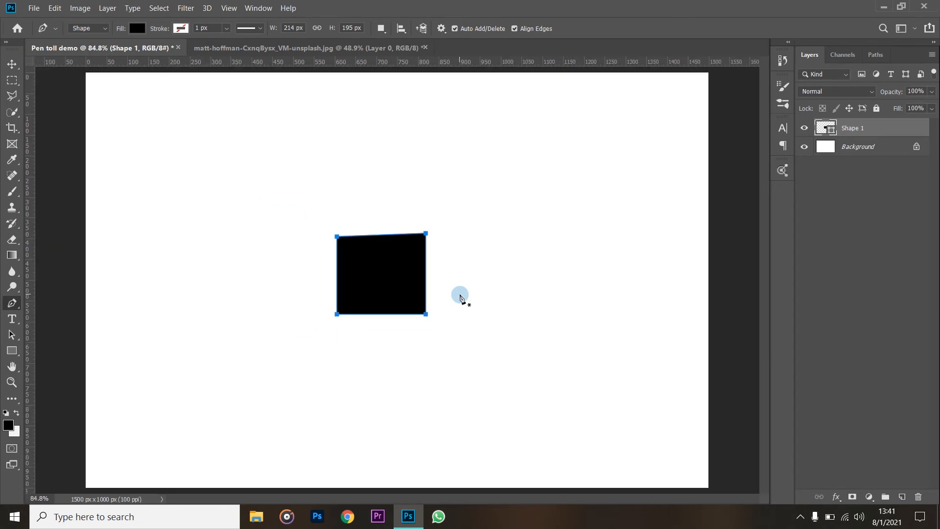
key("ctrl+t")
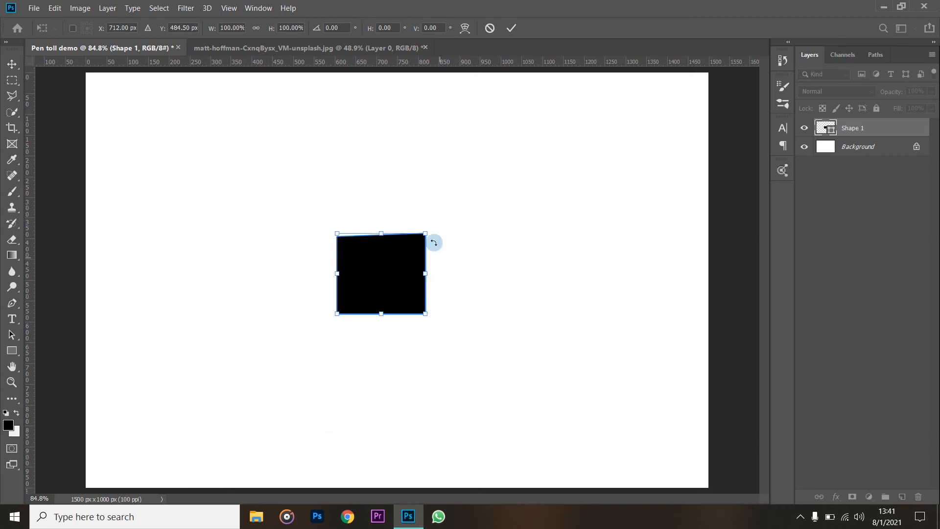
left_click_drag(425, 234, 500, 154)
left_click_drag(337, 313, 271, 378)
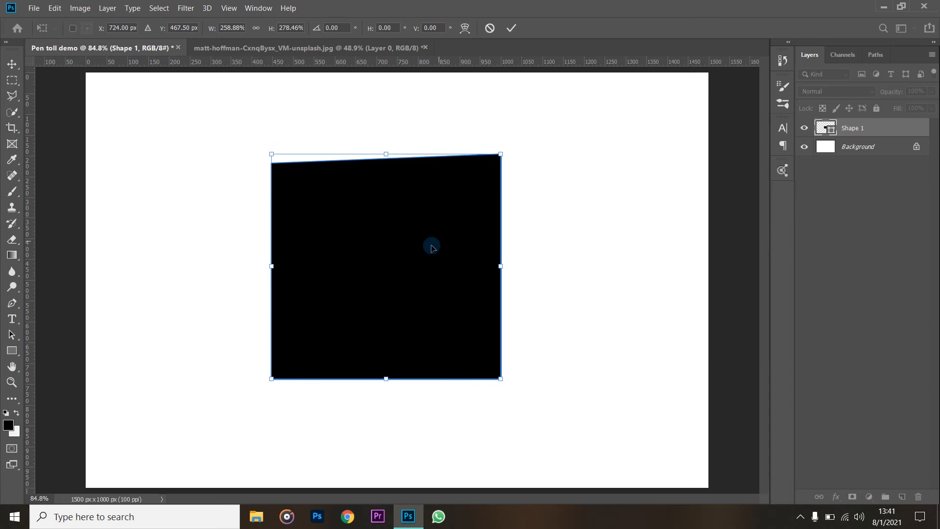
key("p")
key("Return")
Shrink the black vector shape to about 143 × 98 px around the middle of the canvas with Free Transform
scroll(460, 341, "up", 2)
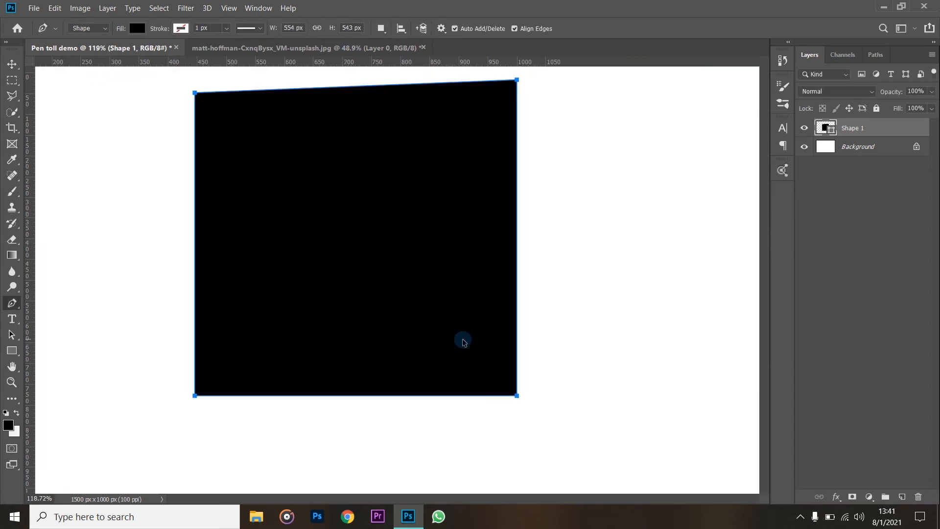
scroll(463, 342, "down", 1)
left_click(512, 103)
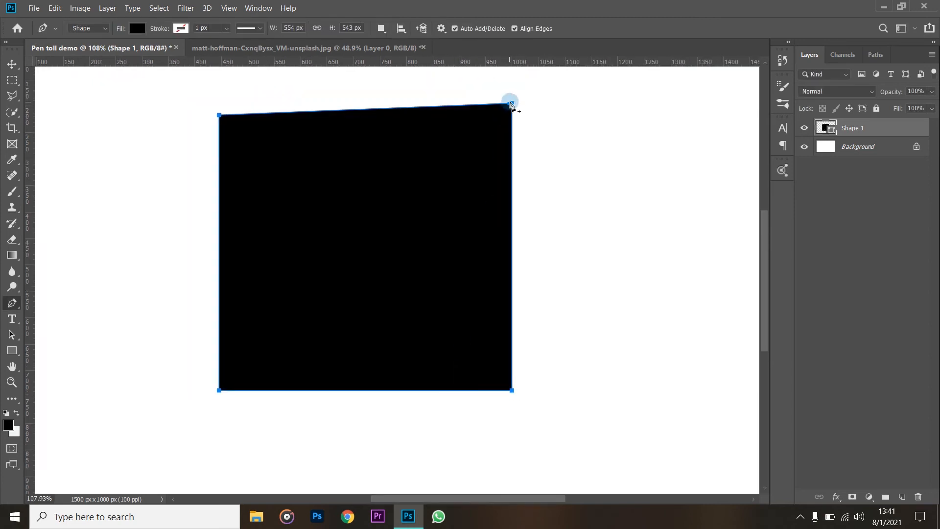
key("ctrl+t")
left_click_drag(512, 103, 405, 254)
left_click_drag(208, 389, 373, 288)
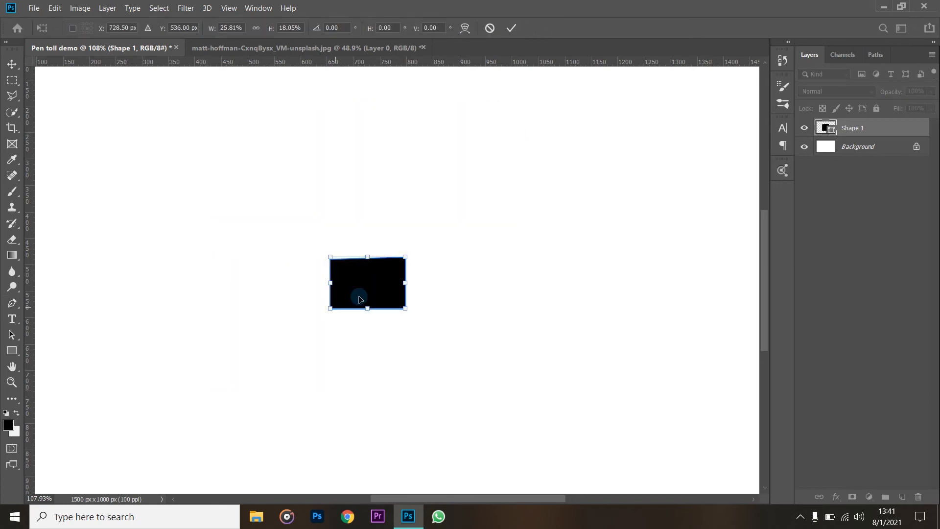
key("Return")
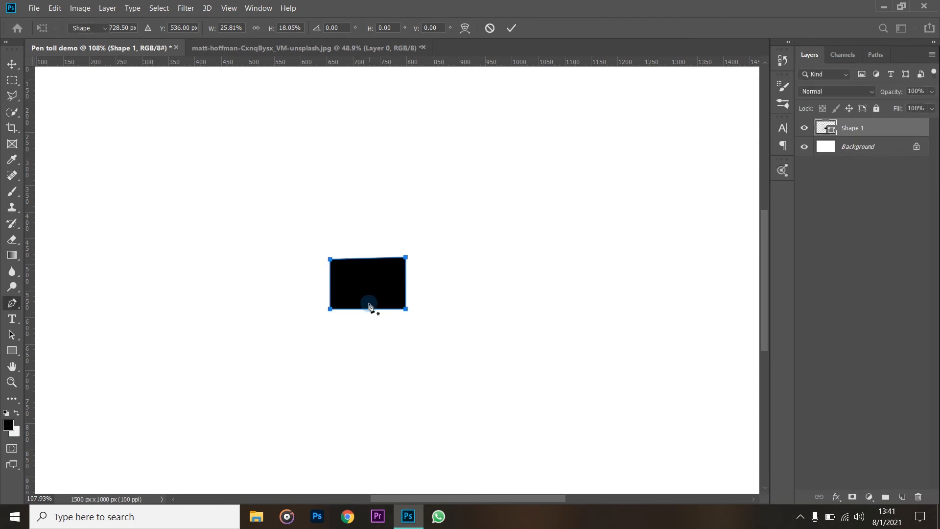
Scale the small vector shape back up to about 249 × 198 px with Free Transform
scroll(367, 306, "up", 4)
scroll(368, 308, "up", 2)
scroll(368, 307, "down", 2)
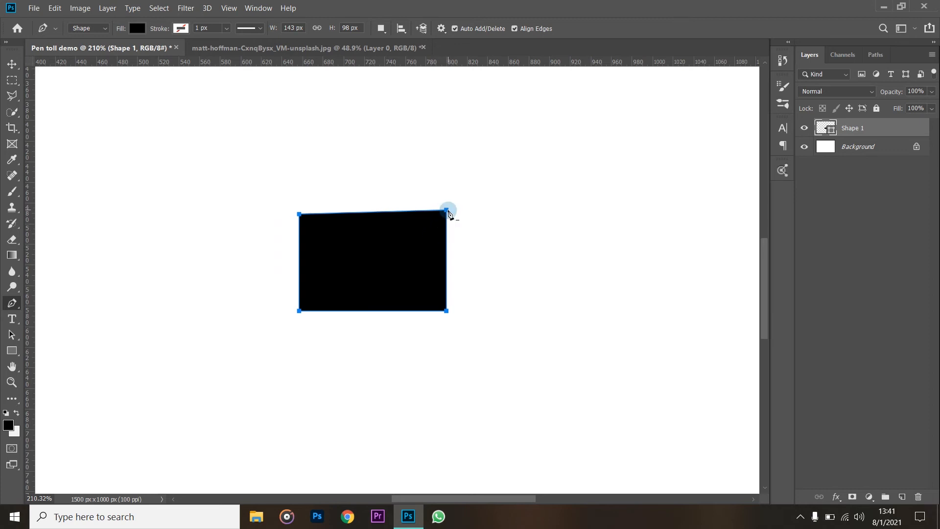
key("ctrl+t")
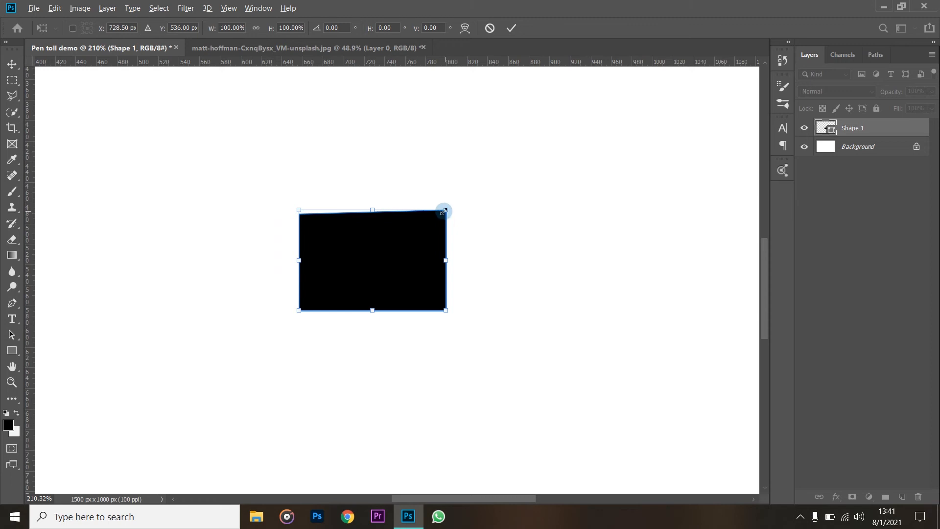
left_click_drag(447, 210, 489, 154)
left_click_drag(298, 310, 237, 359)
key("Return")
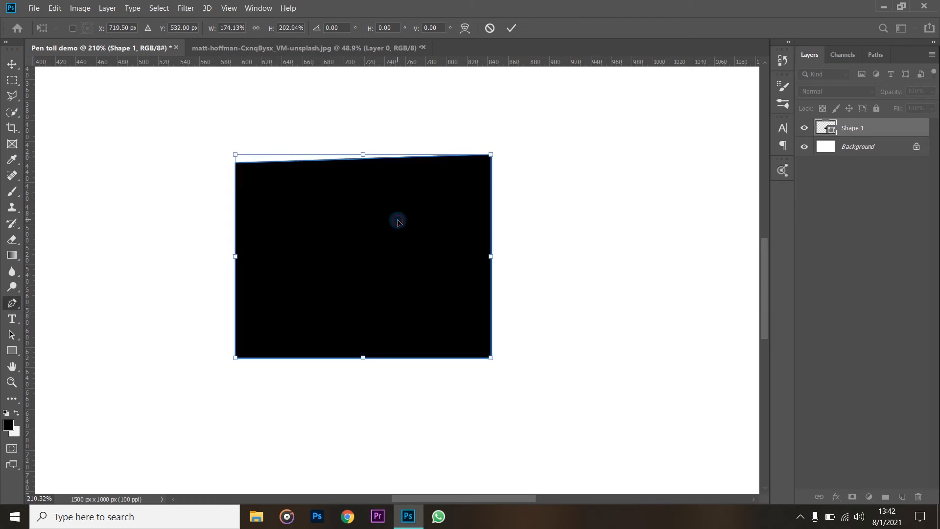
Inspect the vector shape's edges at high magnification and rasterize the Shape 1 layer
scroll(397, 293, "down", 2)
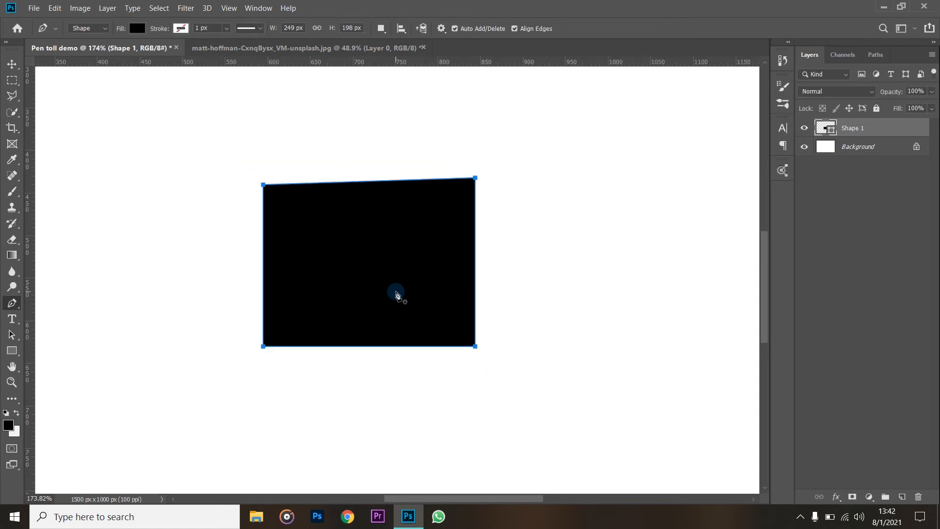
scroll(397, 294, "up", 8)
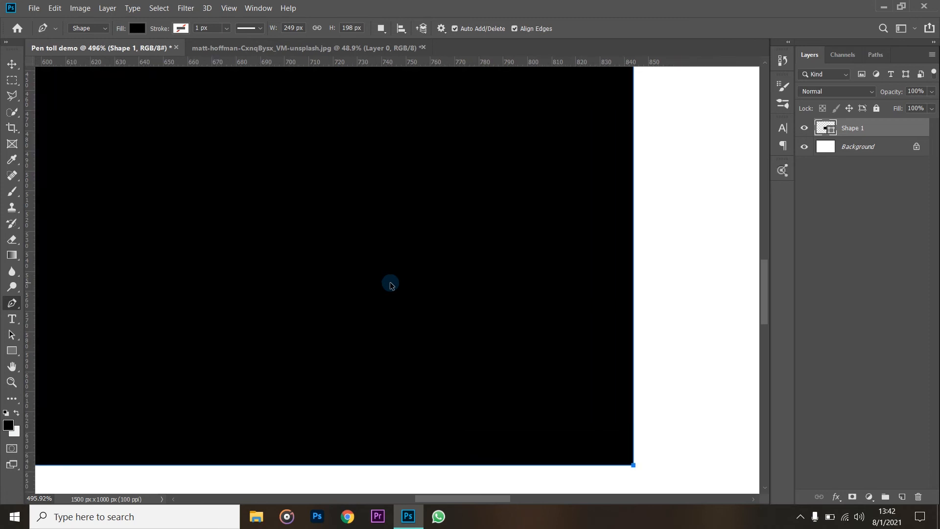
scroll(323, 312, "up", 3)
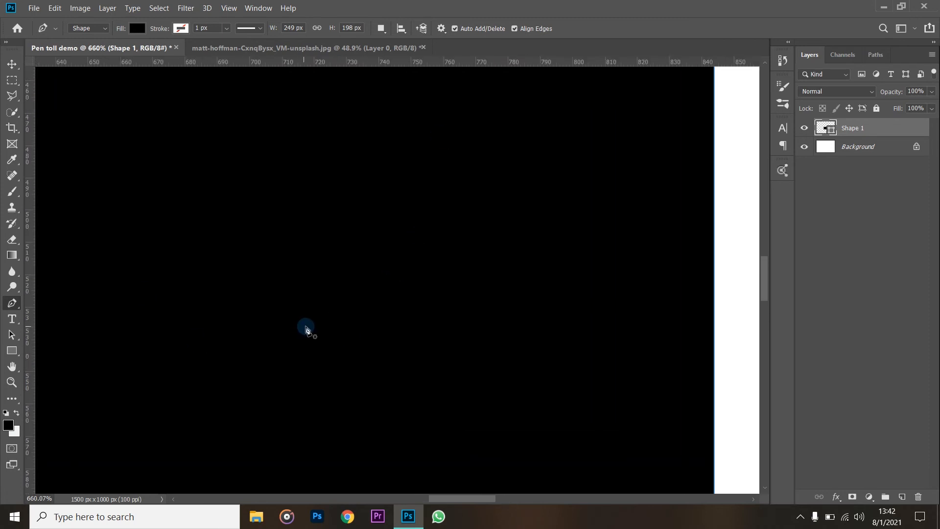
scroll(323, 311, "down", 6)
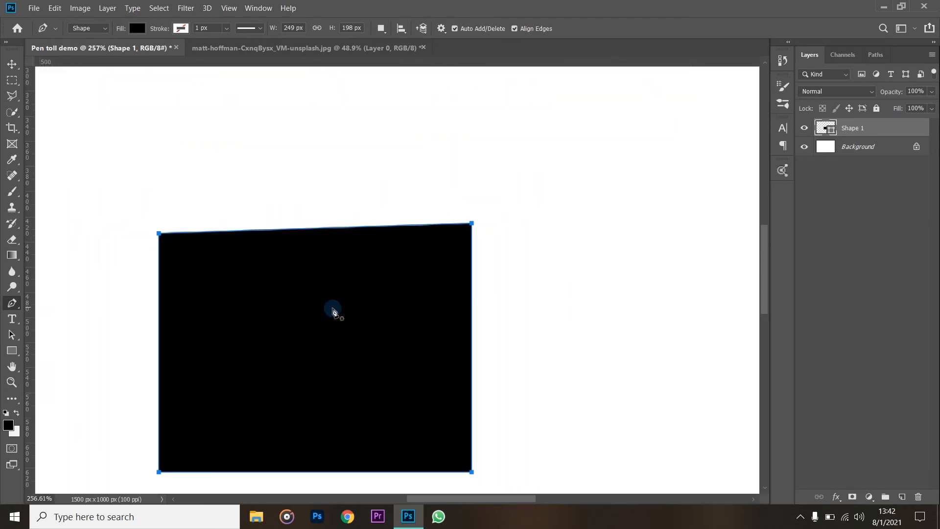
scroll(321, 323, "left", 5)
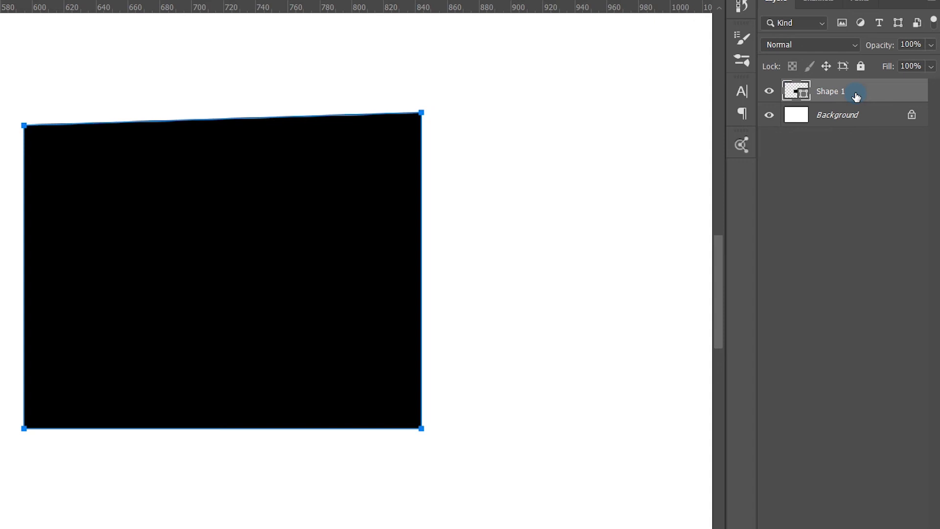
right_click(858, 92)
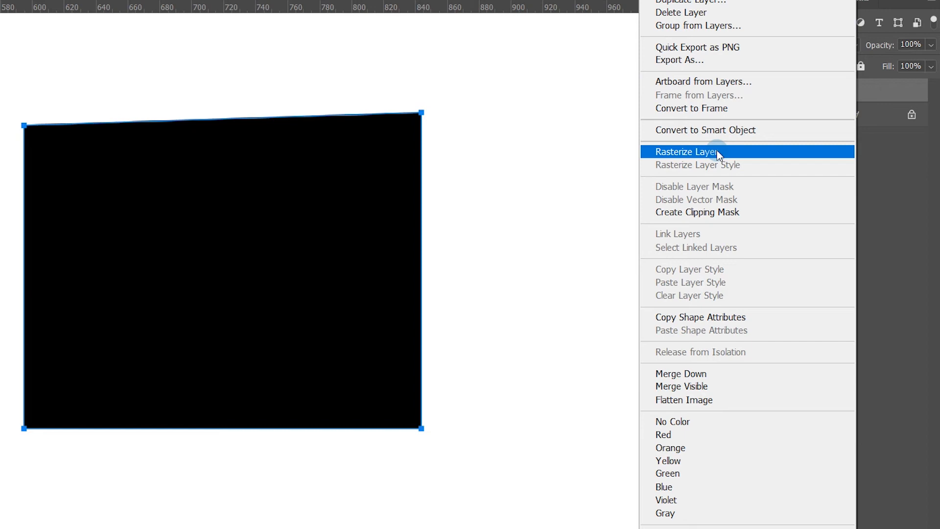
left_click(718, 153)
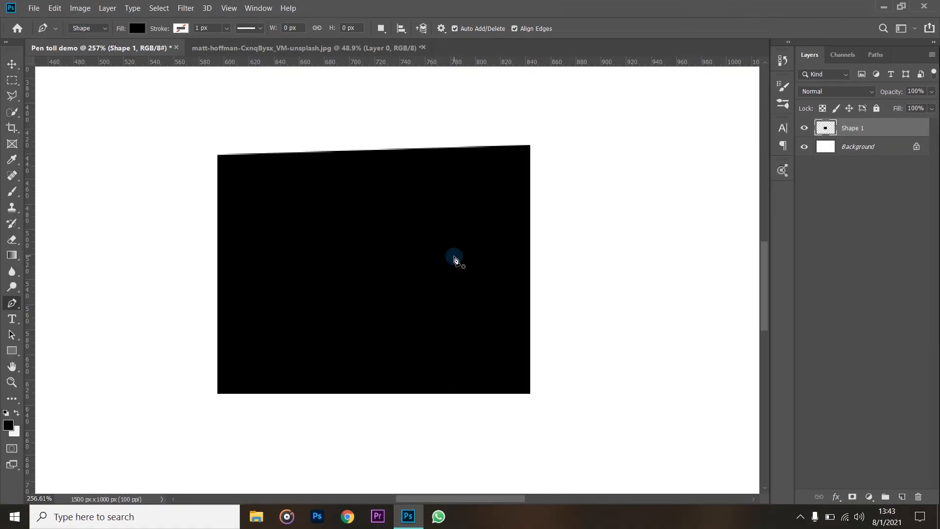
Scale the rasterized Shape 1 layer down to a tiny block about 17 px wide with Free Transform
key("ctrl+t")
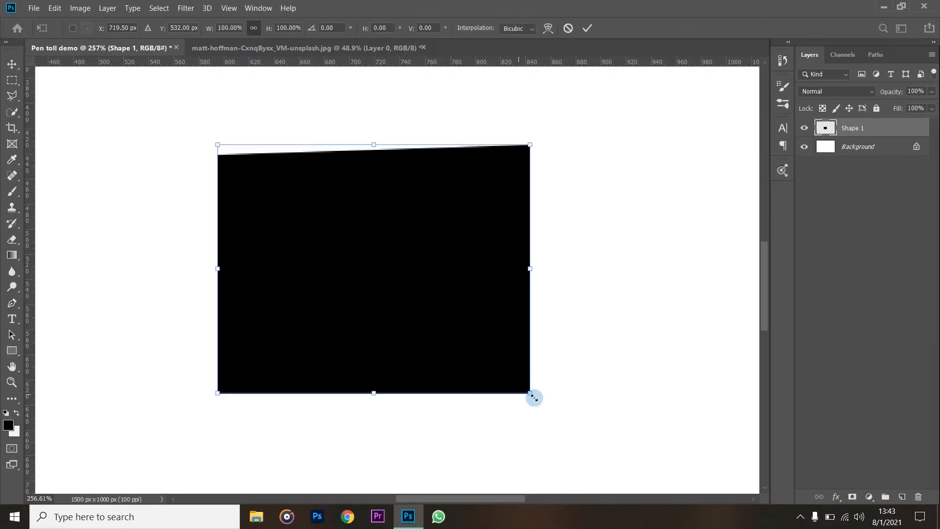
left_click_drag(526, 391, 300, 210)
left_click_drag(250, 193, 390, 272)
key("p")
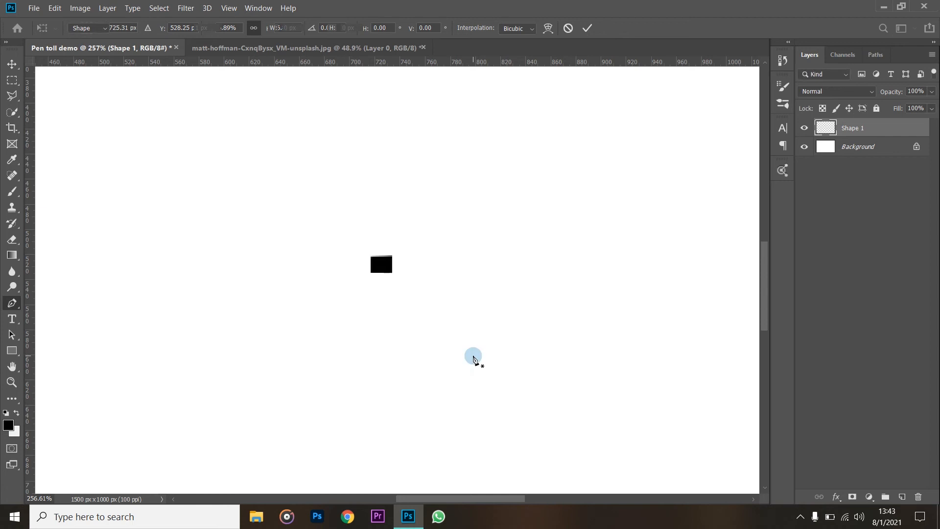
key("Return")
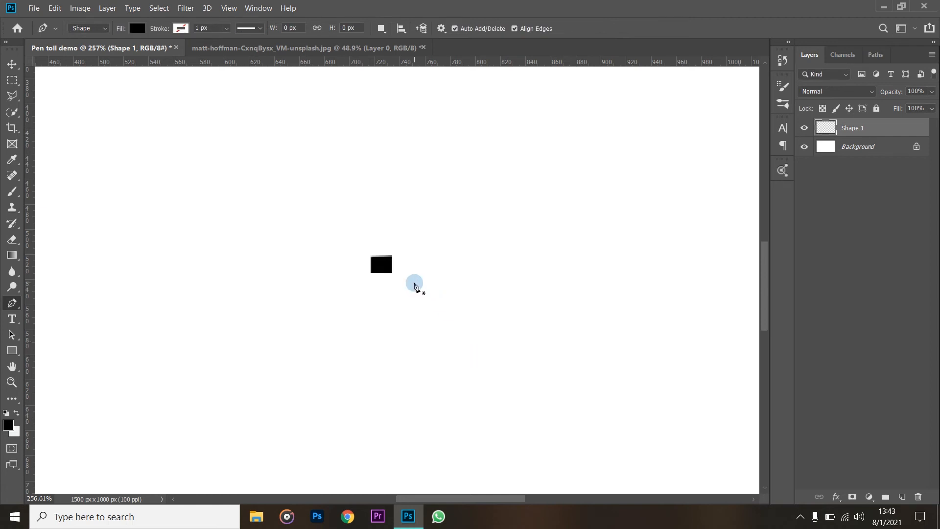
key("ctrl+t")
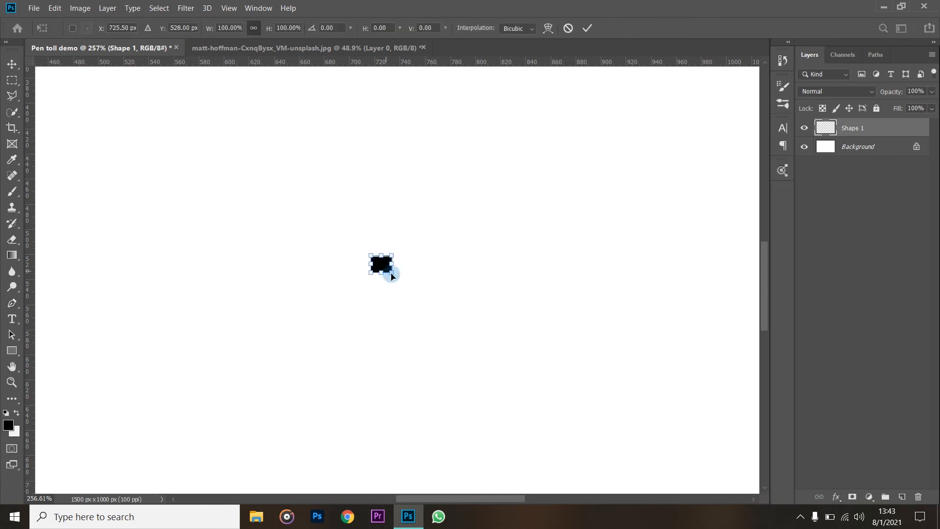
mouse_move(392, 273)
left_mouse_down()
mouse_move(500, 381)
mouse_move(399, 275)
left_mouse_up()
key("Return")
key("p")
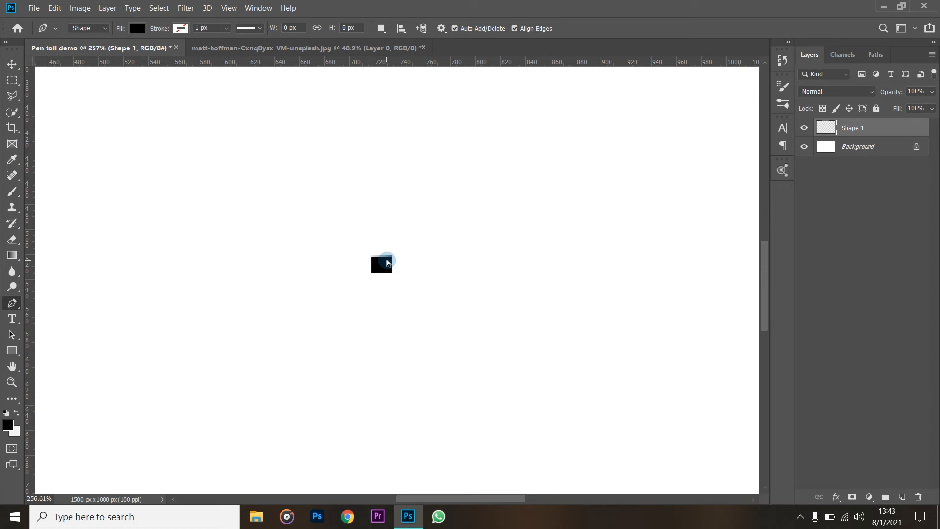
Enlarge the tiny rasterized block proportionally to about 1570% by scaling it outward from opposite corners
key("ctrl+t")
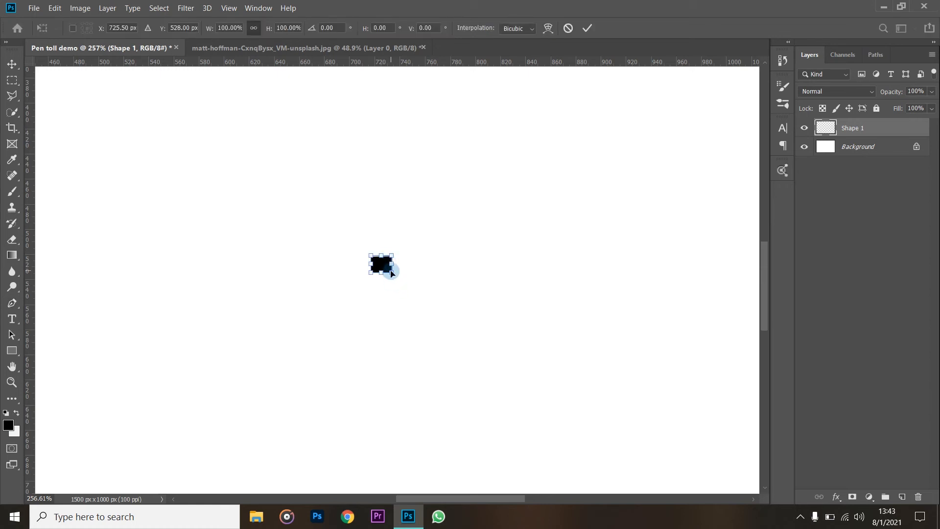
left_click_drag(392, 273, 504, 365)
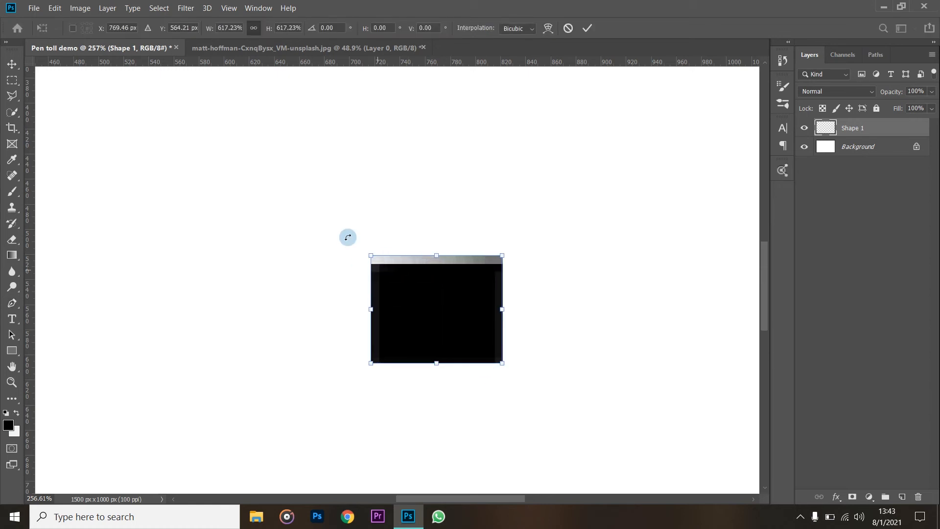
left_click_drag(373, 258, 257, 162)
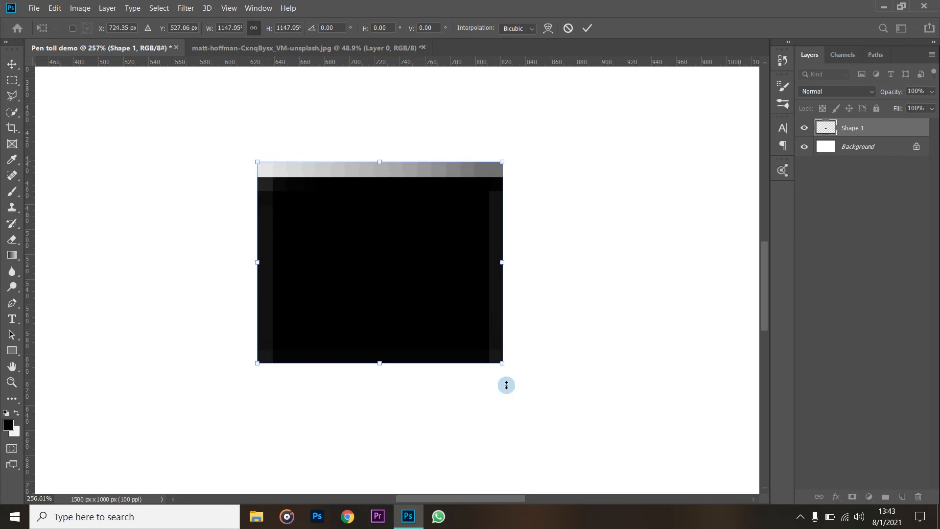
left_click_drag(505, 362, 563, 413)
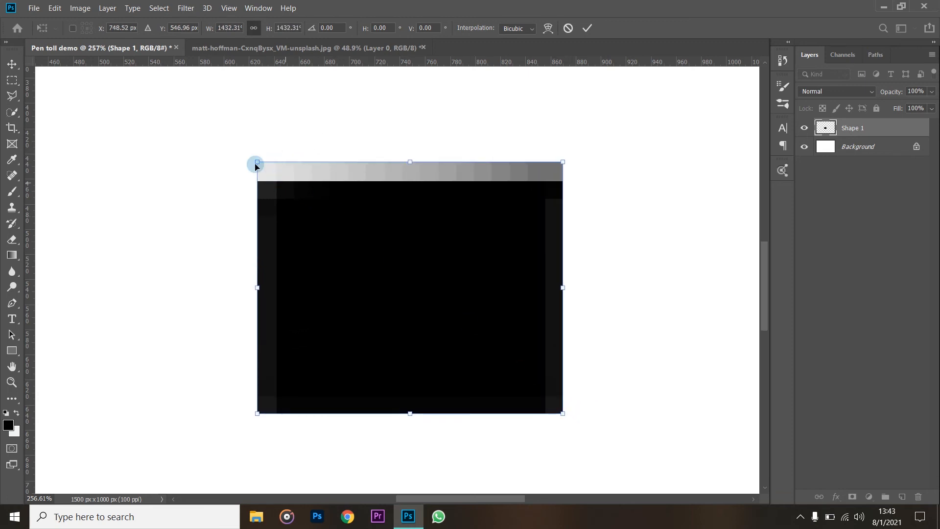
left_click_drag(257, 165, 228, 138)
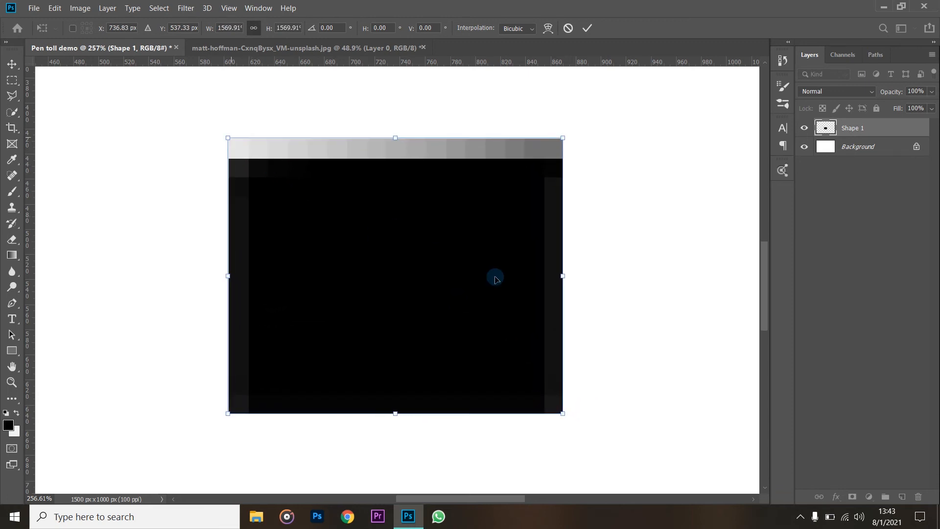
key("p")
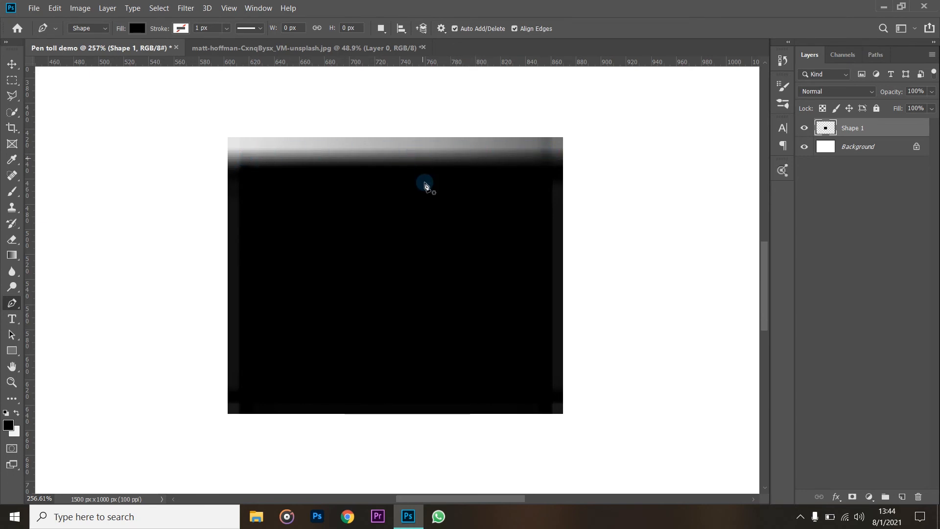
Examine the enlarged raster block's edges up close and scale it down to about 48 px wide toward its upper-left corner
scroll(435, 224, "up", 5)
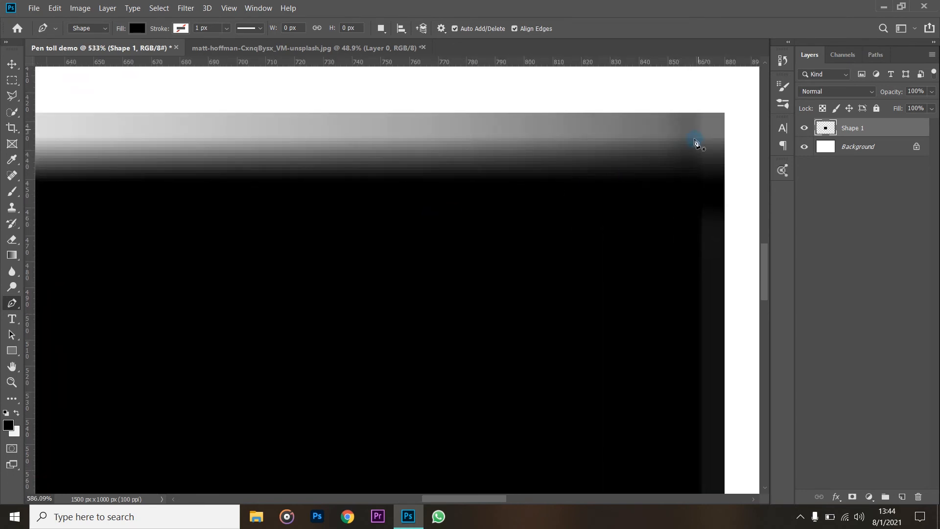
scroll(346, 179, "down", 5)
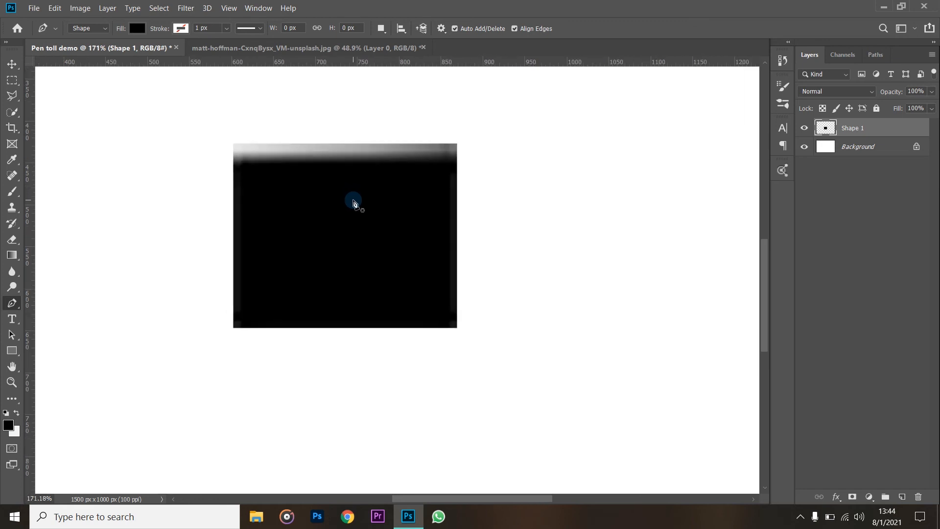
key("ctrl+t")
left_click_drag(458, 329, 454, 325)
left_click_drag(405, 277, 258, 159)
key("Return")
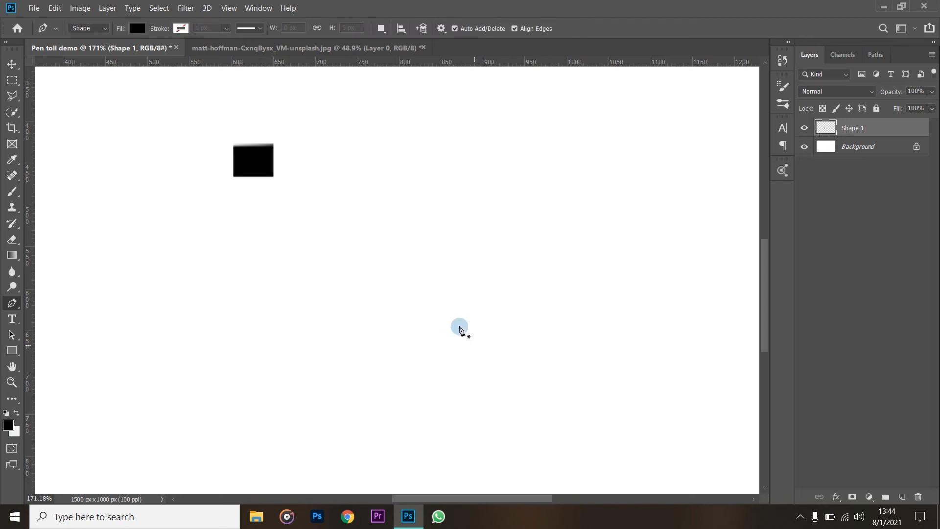
Enlarge the small raster block to about 1075% with Free Transform and move it toward the canvas center
key("ctrl+t")
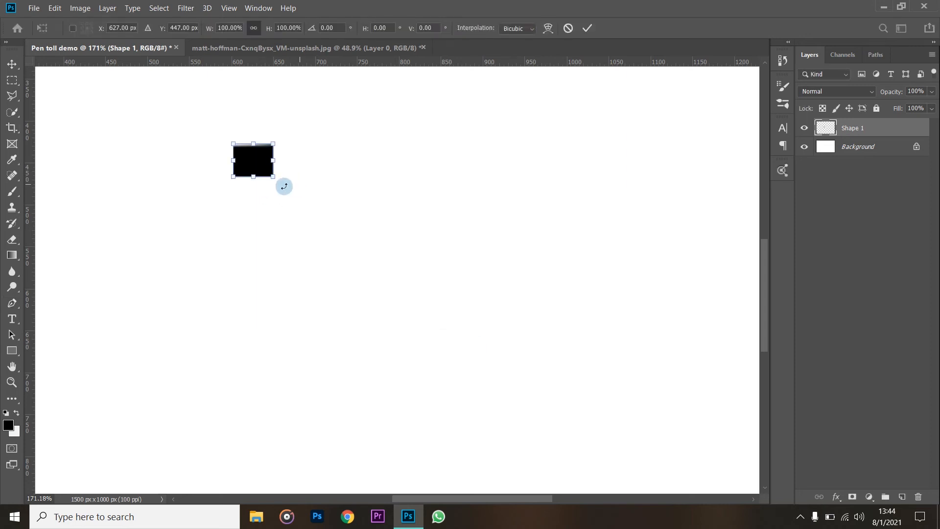
left_click_drag(273, 176, 732, 458)
left_click_drag(578, 384, 524, 350)
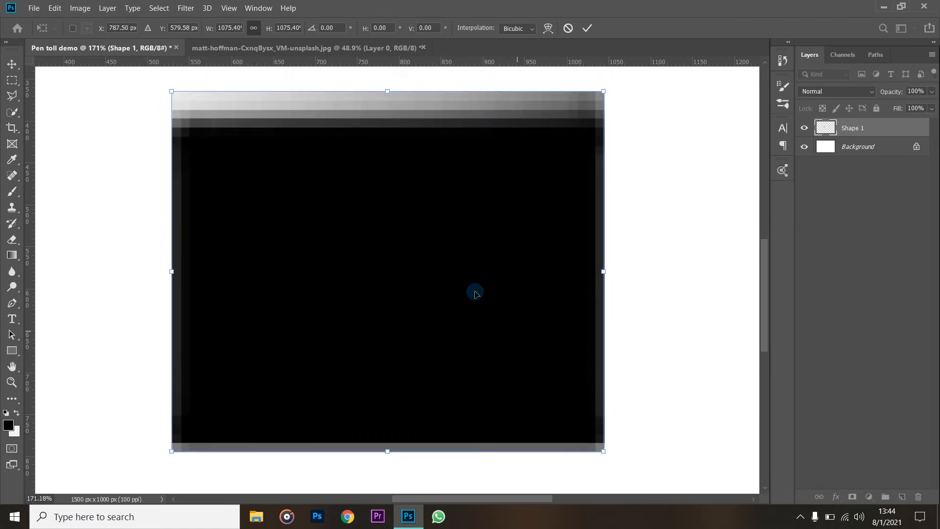
key("Return")
Examine the enlarged raster block's top, bottom and side edges up close for blurring
scroll(666, 345, "up", 1)
scroll(666, 345, "down", 1)
scroll(329, 441, "up", 3)
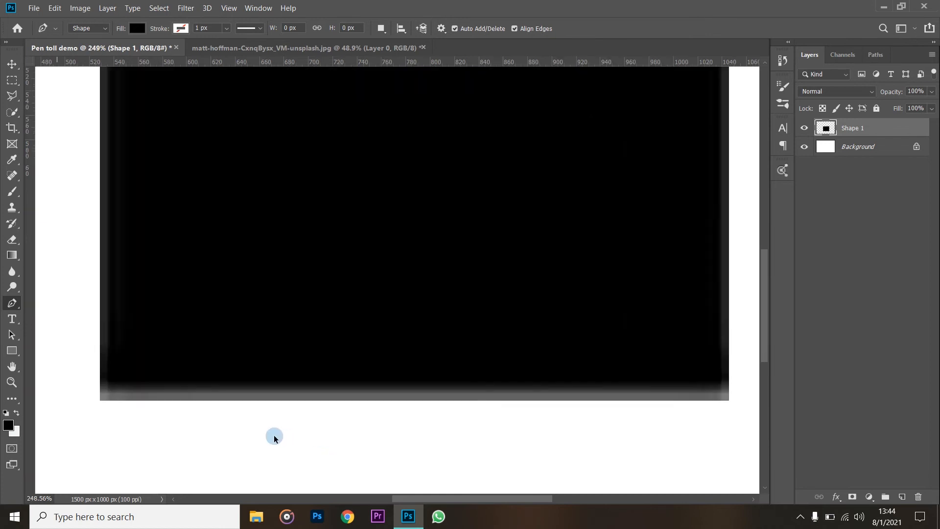
scroll(593, 383, "down", 5)
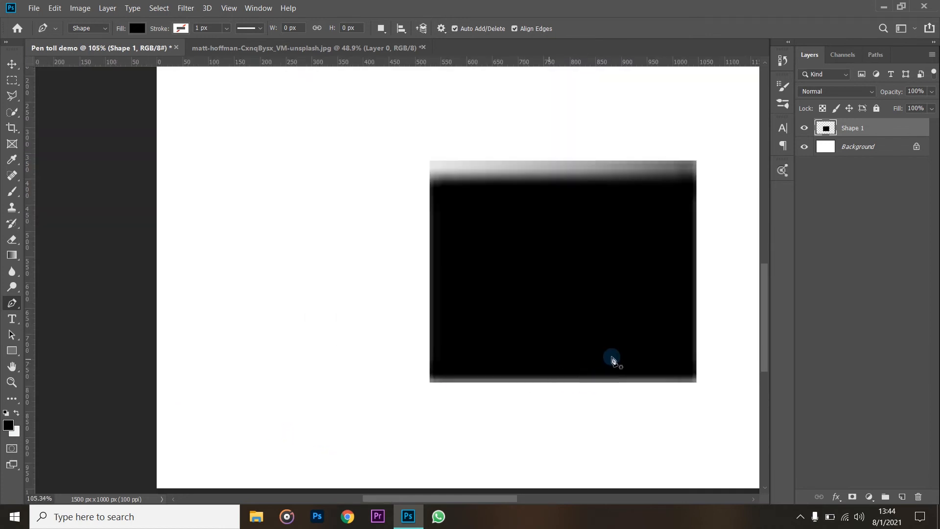
scroll(666, 283, "left", 2)
scroll(666, 284, "up", 2)
scroll(675, 290, "right", 2)
scroll(632, 277, "up", 2)
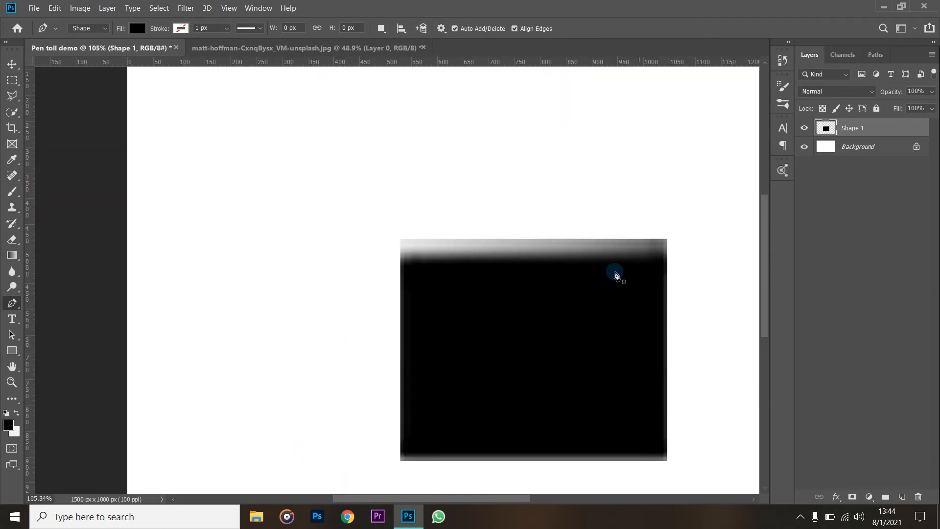
scroll(590, 276, "up", 1)
scroll(589, 263, "up", 2)
scroll(435, 283, "down", 1)
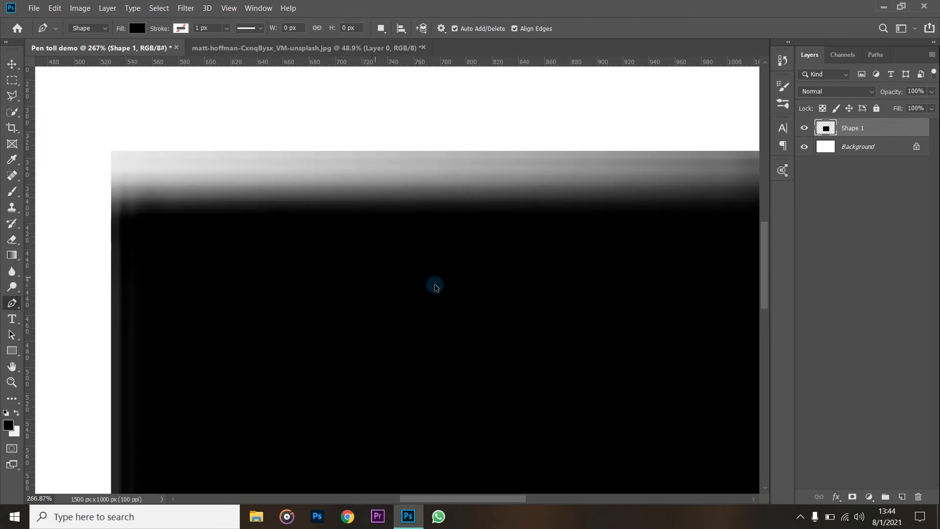
scroll(441, 285, "down", 3)
scroll(452, 289, "down", 2)
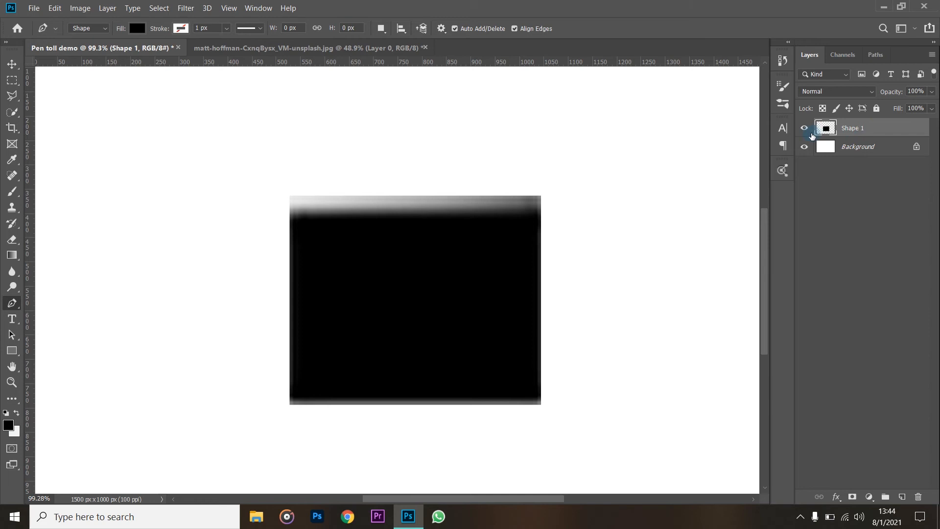
Delete the rasterized Shape 1 layer
key("Delete")
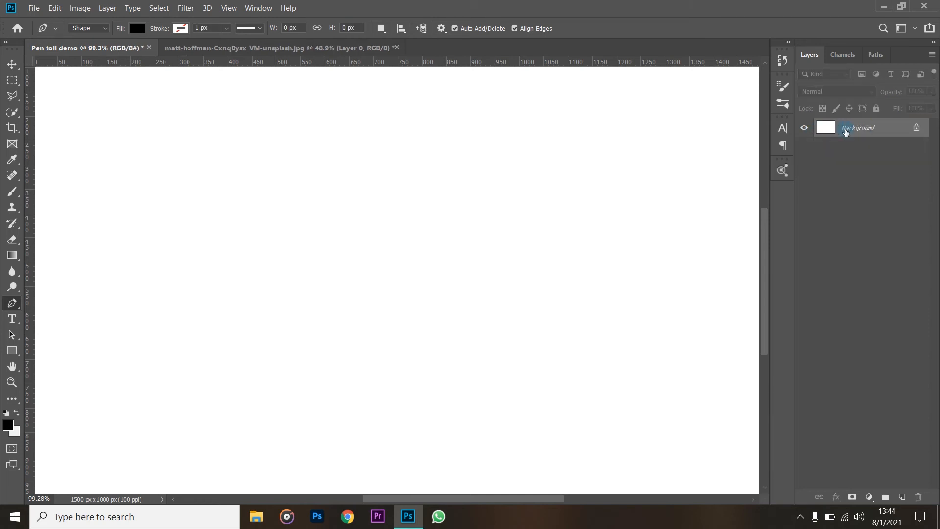
right_click(13, 307)
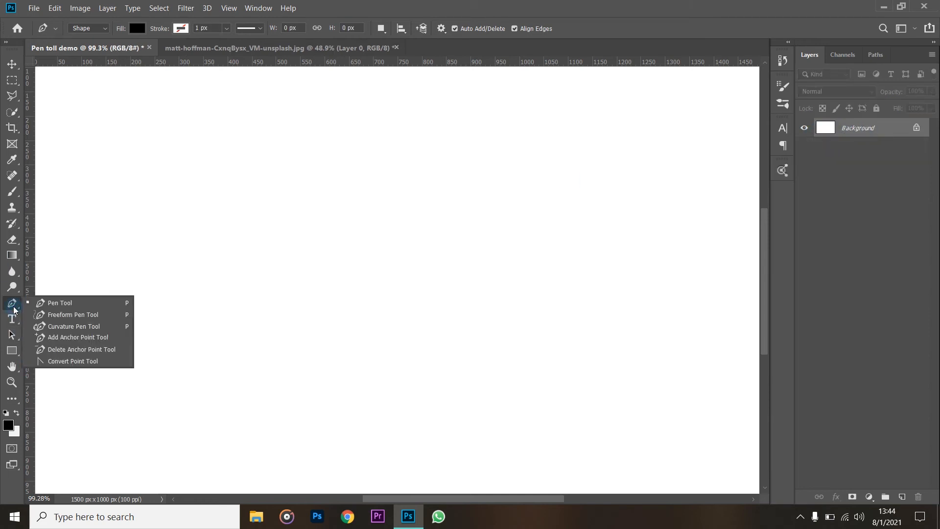
left_click(583, 16)
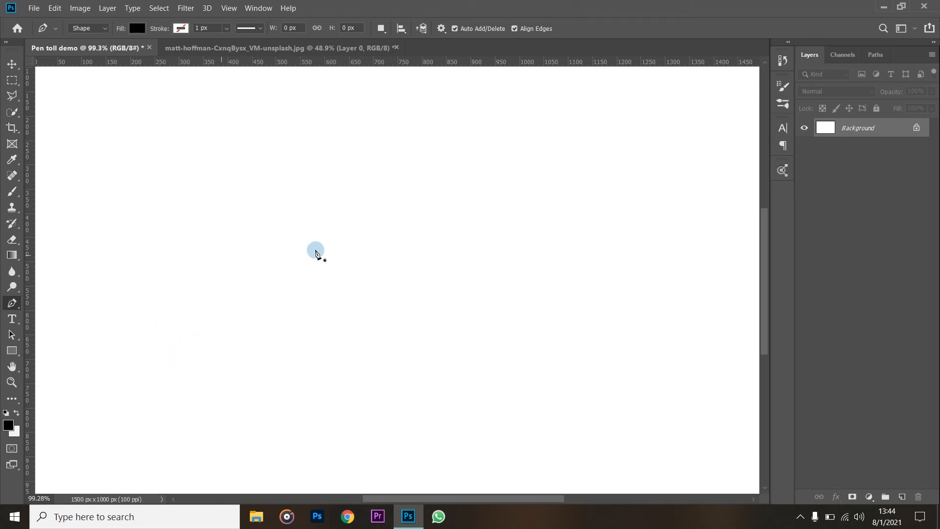
Draw a closed, rounded black shape about 496 by 455 px with the Pen tool in Shape mode
left_click(246, 194)
left_click_drag(265, 335, 337, 394)
left_click_drag(460, 289, 480, 226)
left_click_drag(369, 146, 268, 174)
left_click(247, 195)
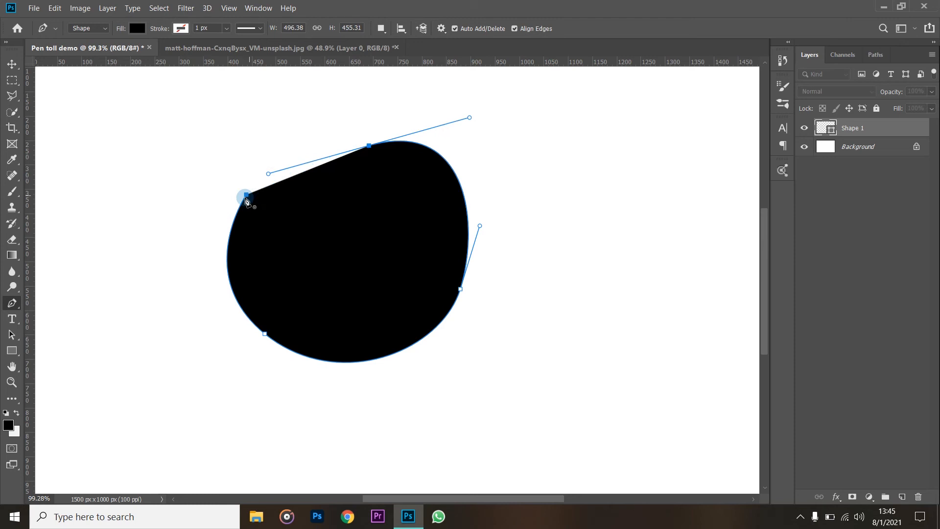
left_click(479, 412)
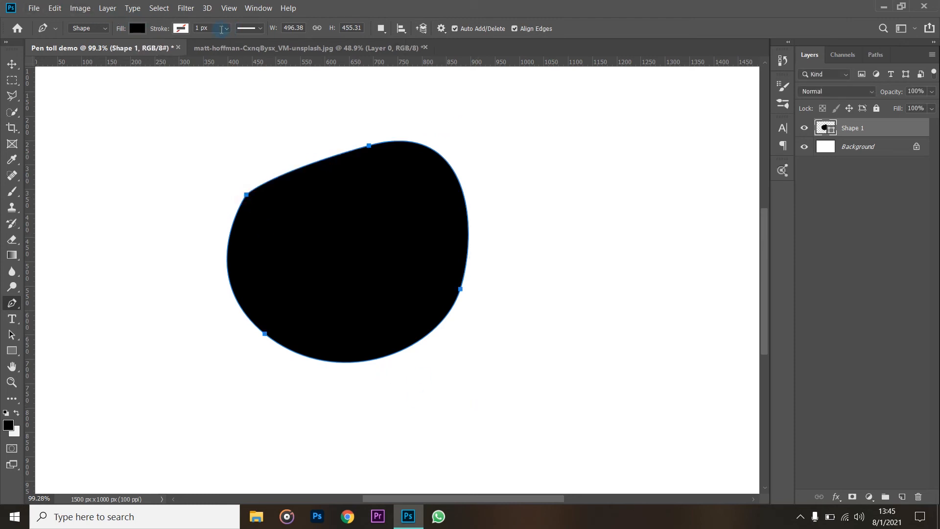
Give the rounded shape a cyan stroke about 14.78 px wide
left_click(180, 29)
left_click(156, 105)
left_click(227, 28)
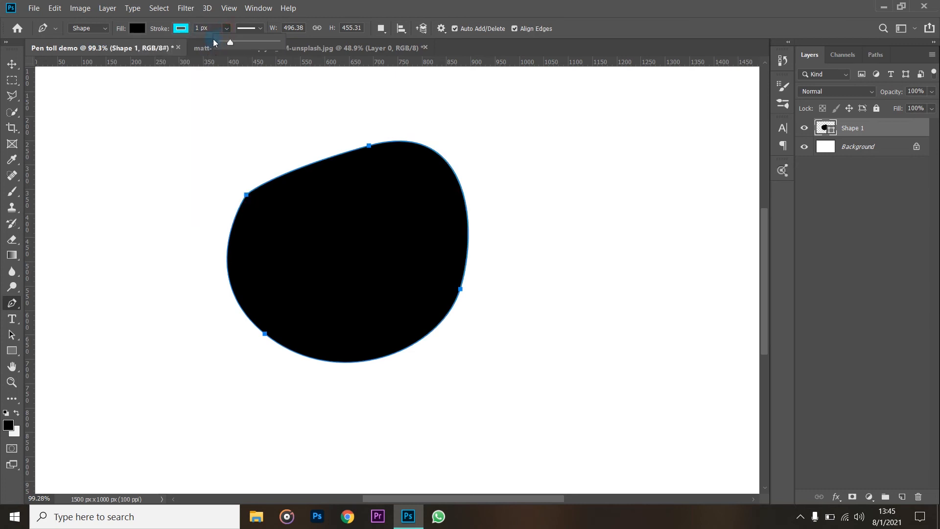
mouse_move(230, 43)
left_mouse_down()
mouse_move(249, 43)
mouse_move(240, 43)
left_mouse_up()
left_click(882, 154)
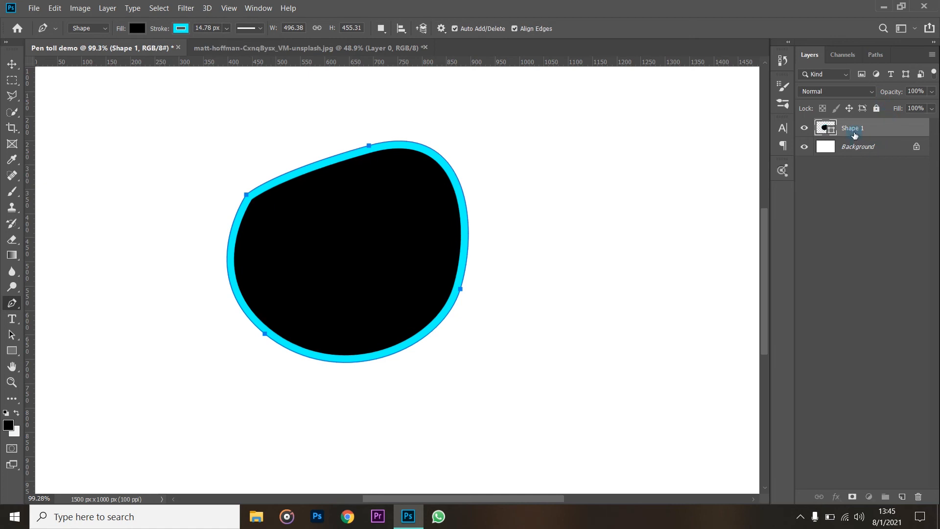
Draw a second closed, rounded triangular shape about 363 by 400 px to the right of the first one
left_click(861, 150)
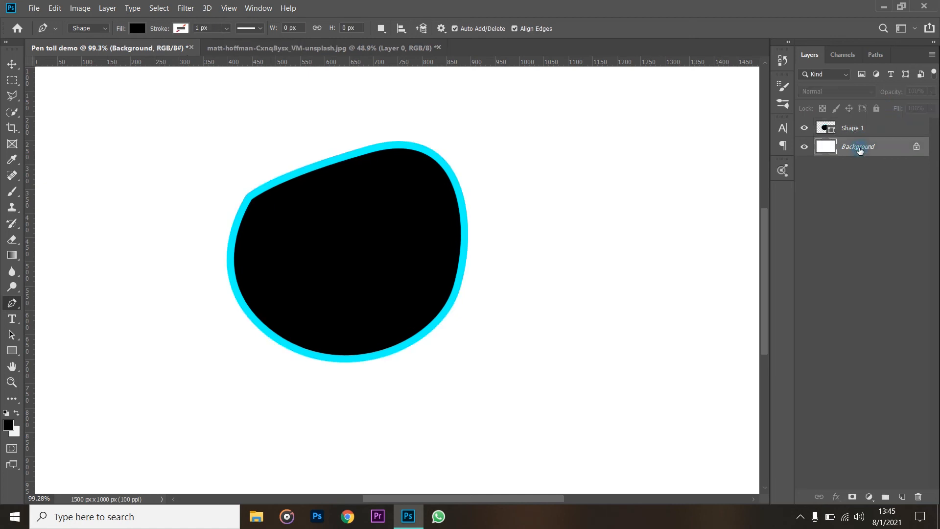
left_click(858, 135)
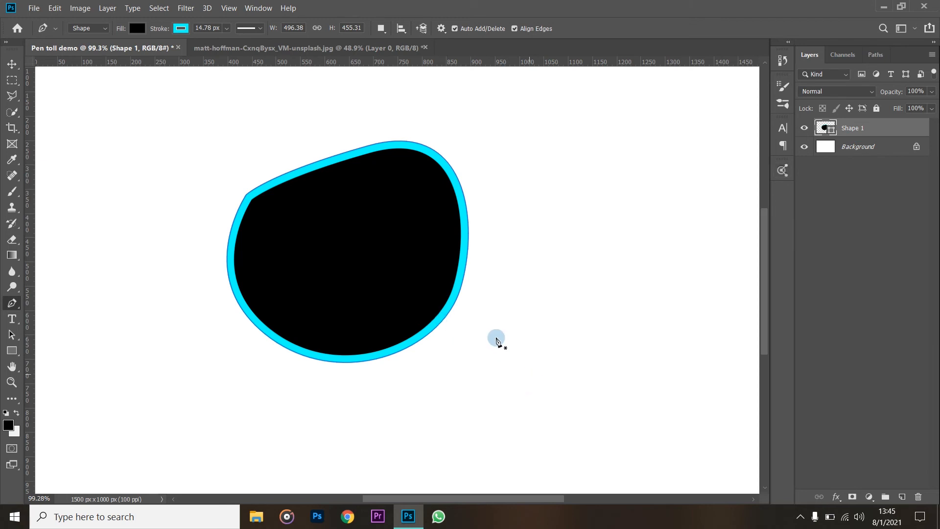
left_click_drag(633, 179, 550, 223)
left_click_drag(532, 263, 577, 341)
left_click_drag(663, 327, 698, 246)
left_click_drag(634, 179, 659, 172)
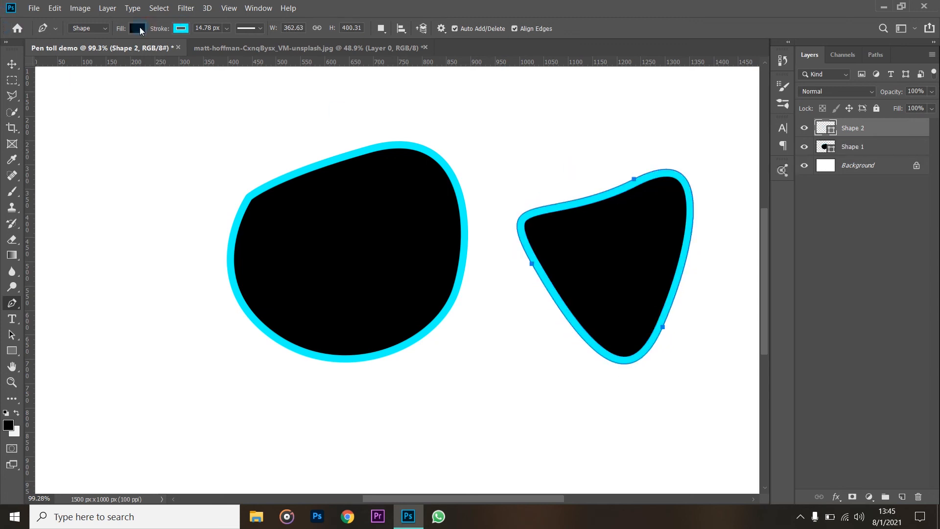
Change the triangular shape's fill to orange and its stroke to black
left_click(137, 29)
left_click(148, 162)
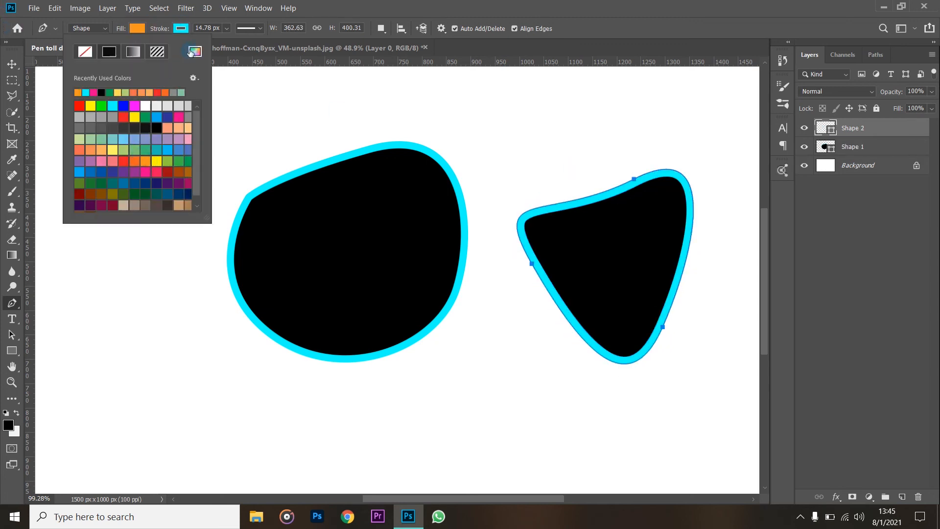
left_click(181, 25)
left_click(181, 31)
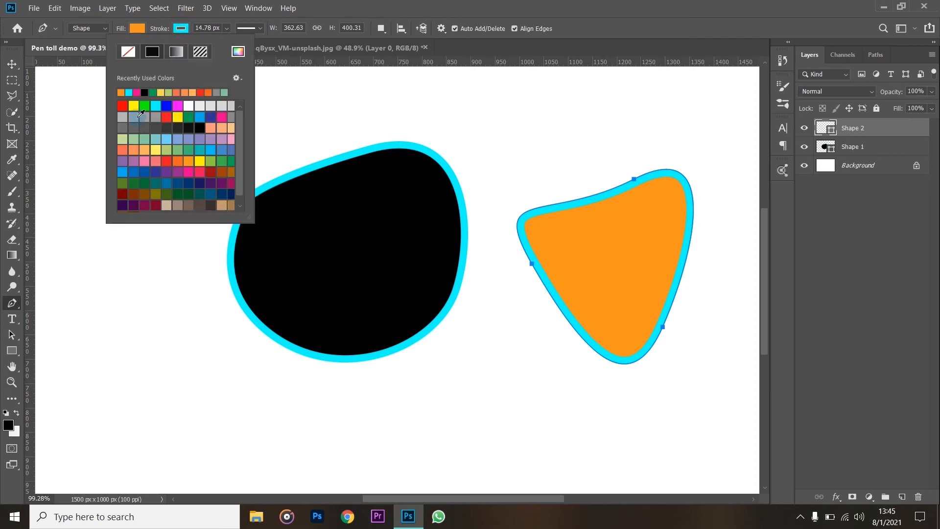
left_click(146, 92)
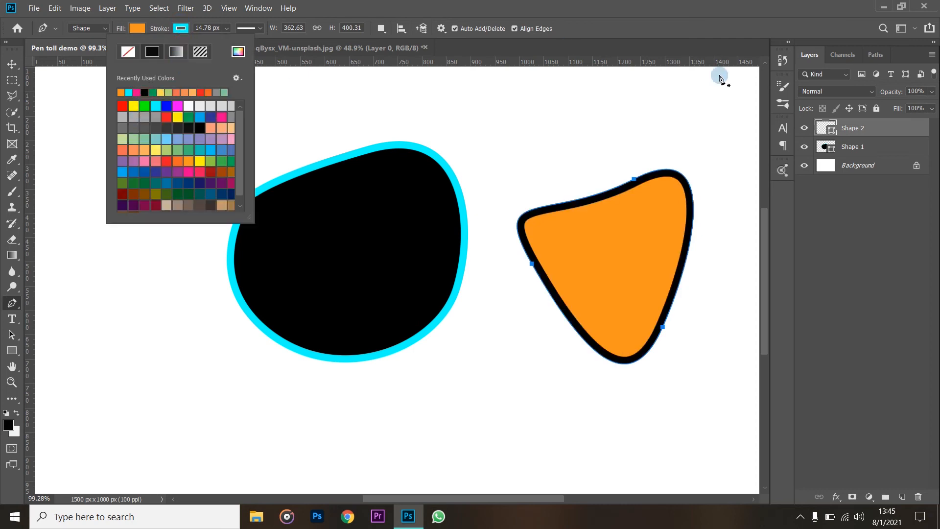
Set the path operation to Combine Shapes for Shape 2 and draw a closed curved shape left of the black one
left_click(879, 149)
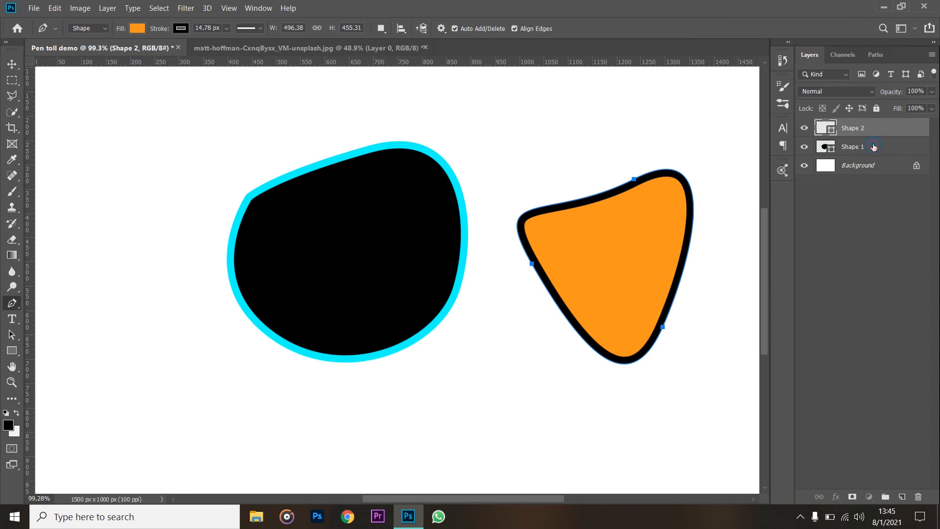
left_click(874, 147)
left_click(858, 130)
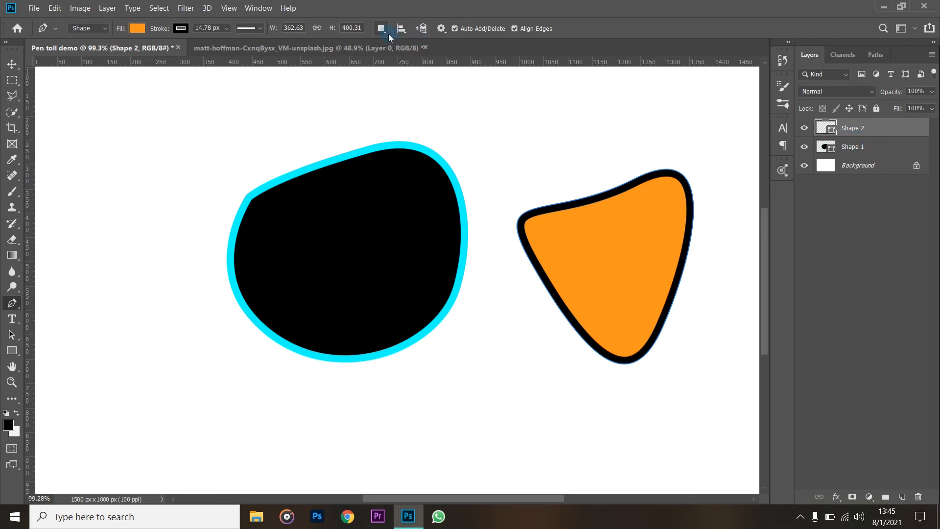
left_click(386, 31)
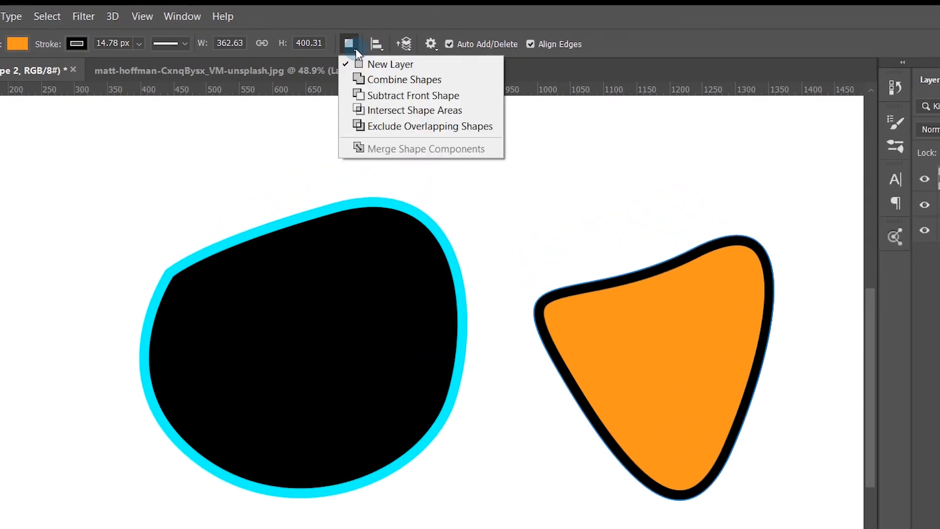
left_click(435, 83)
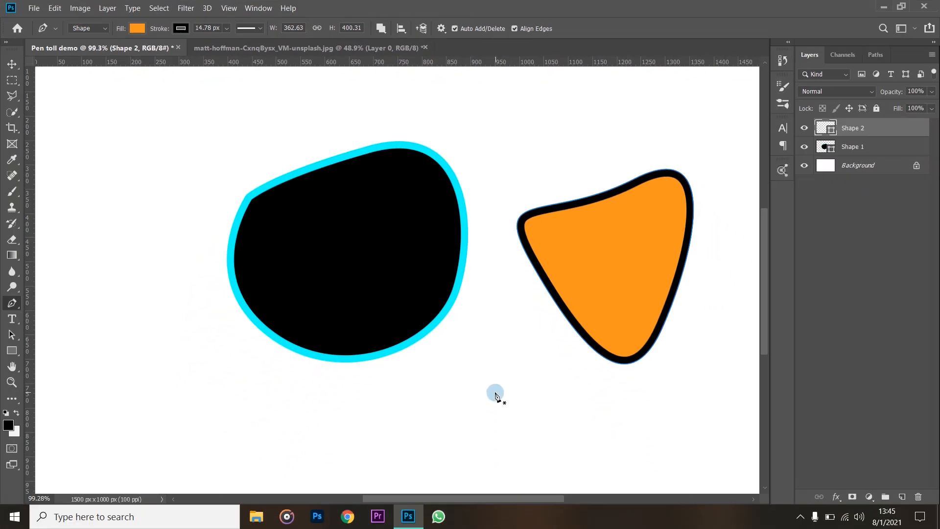
left_click_drag(161, 172, 166, 168)
left_click_drag(97, 240, 138, 322)
left_click_drag(157, 350, 198, 333)
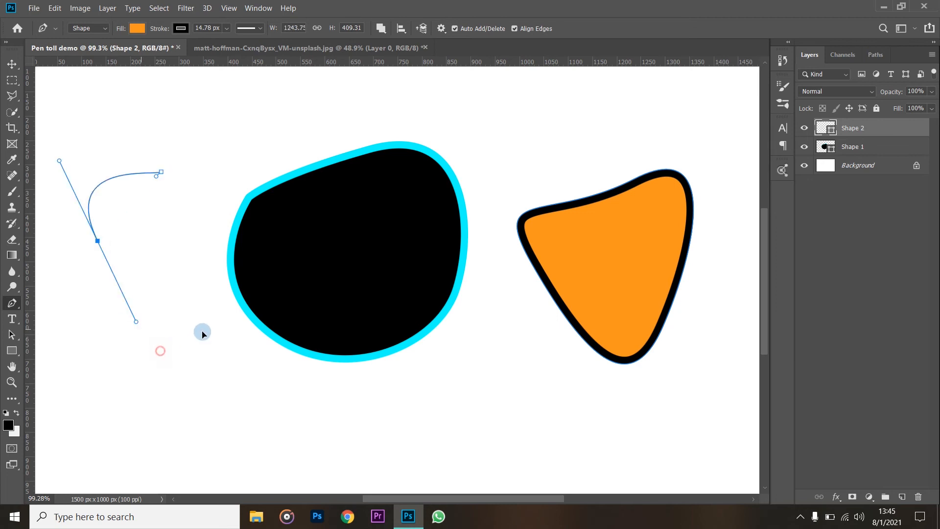
left_click_drag(209, 258, 215, 184)
left_click(162, 172)
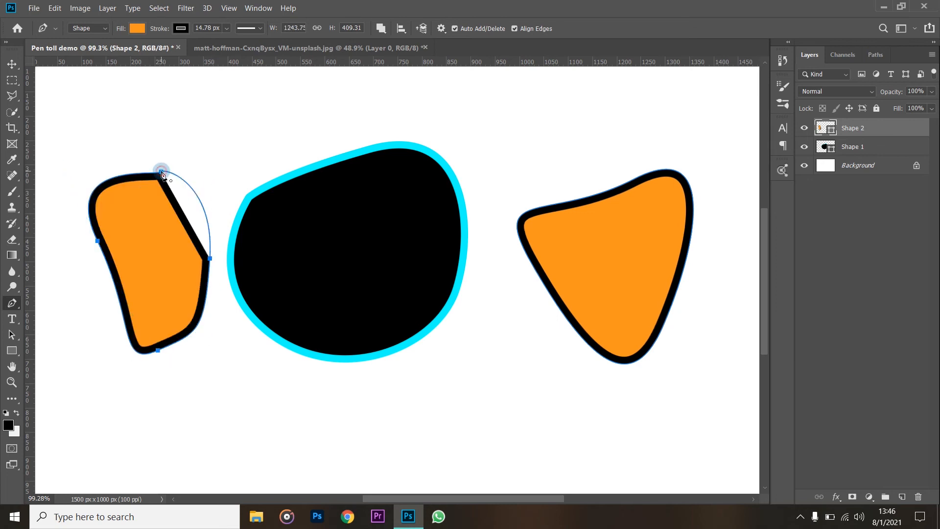
Change the fill of both combined shapes on the Shape 2 layer to magenta
left_click(854, 129)
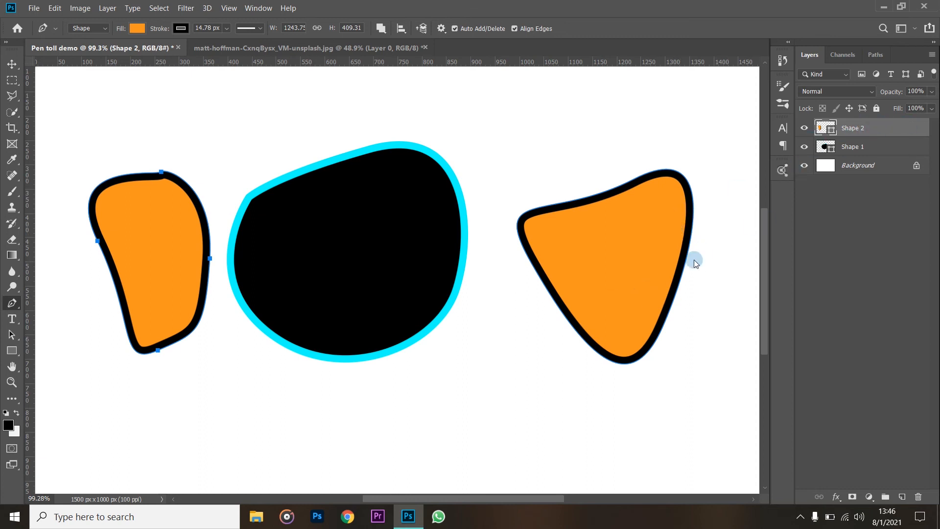
left_click(136, 28)
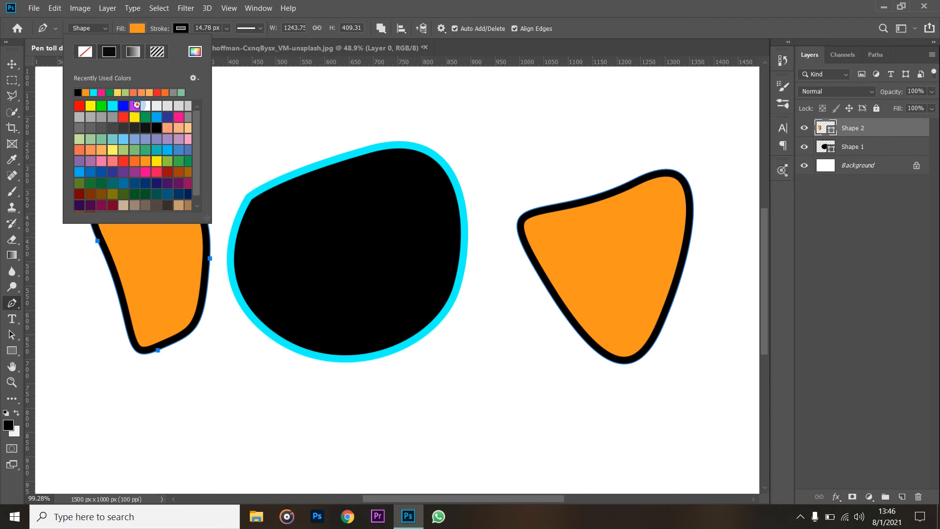
left_click(135, 105)
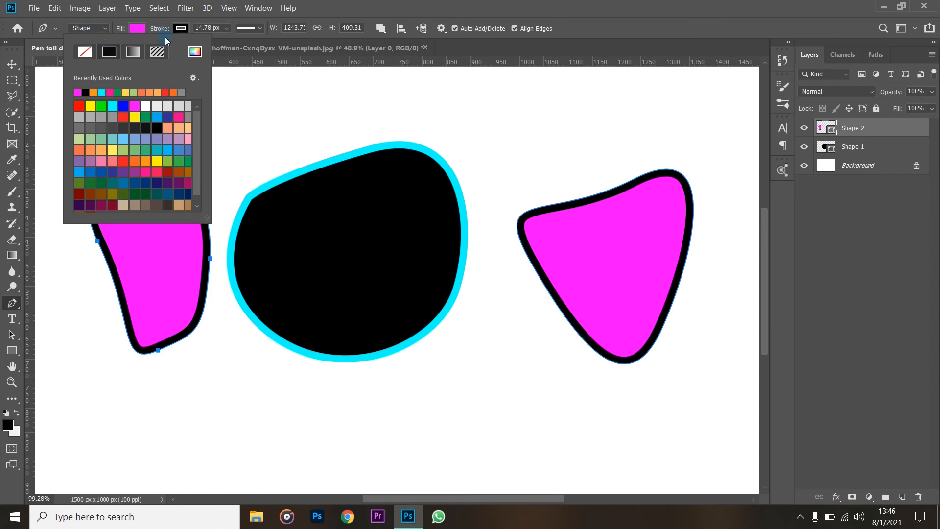
left_click(606, 29)
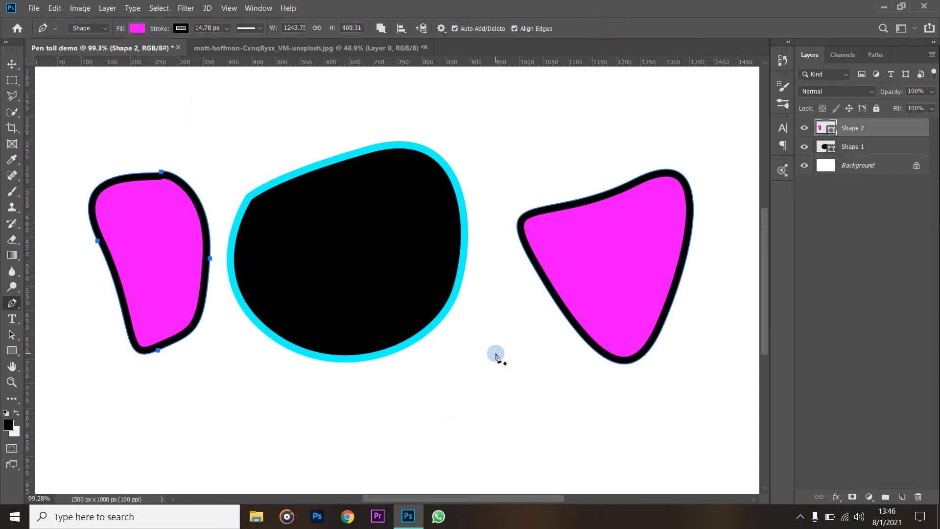
Delete the leftmost shape component, followed by the whole Shape 2 and Shape 1 layers
scroll(493, 353, "down", 2)
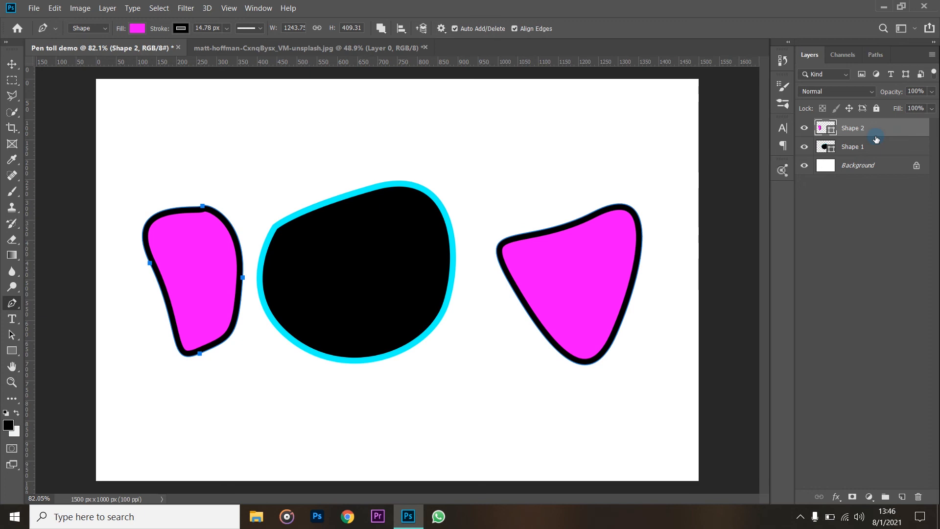
key("Delete")
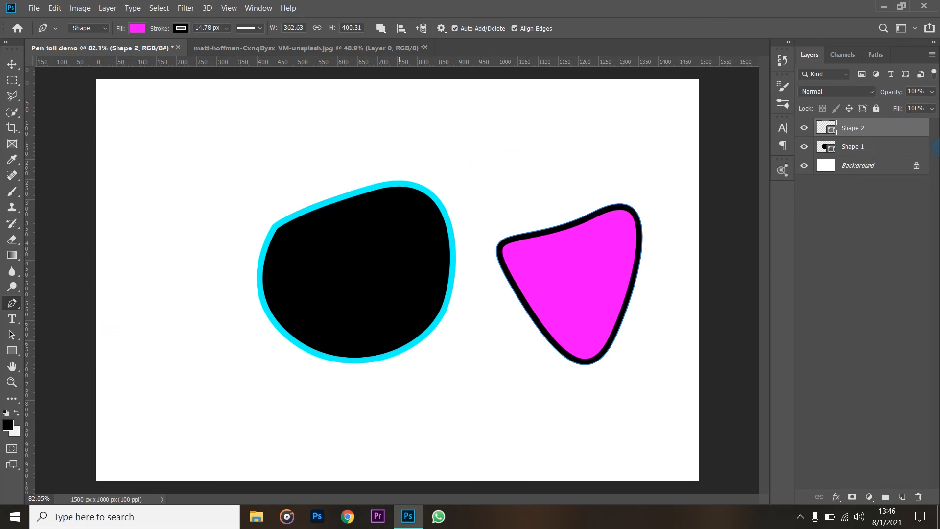
left_click(847, 151)
left_click(853, 128)
key("Delete")
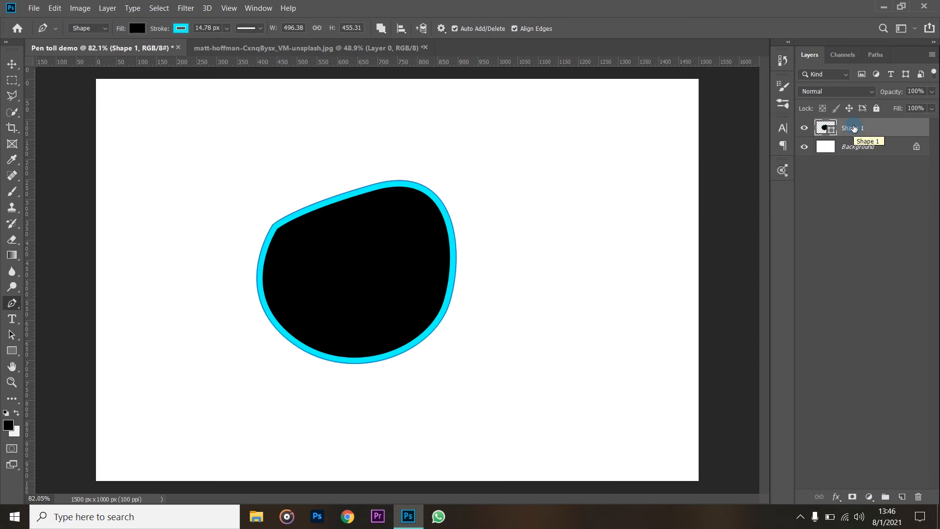
key("Delete")
Draw a closed black leaf shape about 761 by 472 px with a pointed tip using the Pen tool
scroll(414, 336, "down", 2)
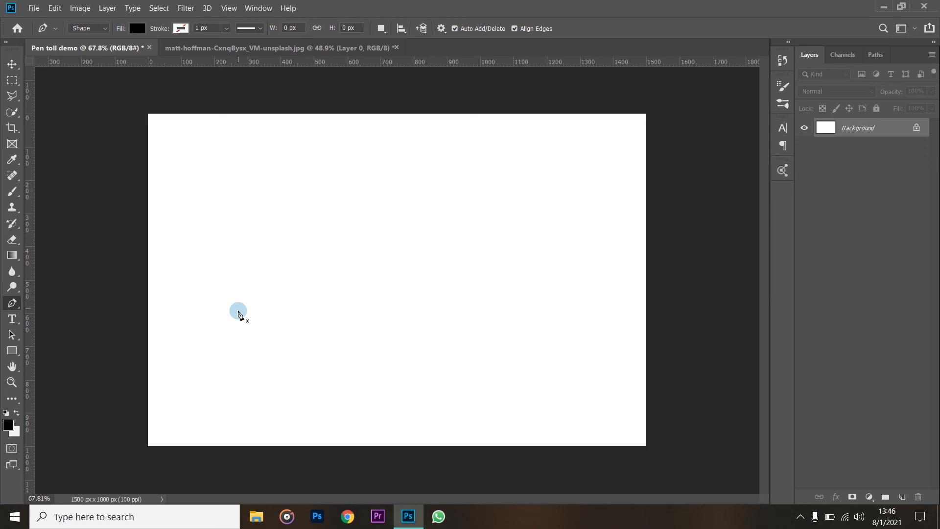
left_click(237, 336)
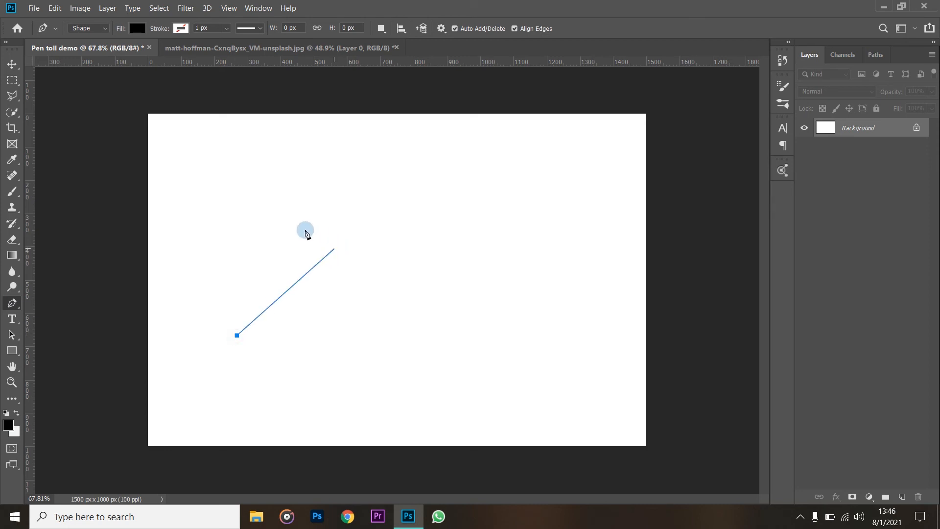
left_click_drag(338, 229, 442, 233)
left_click_drag(489, 209, 513, 182)
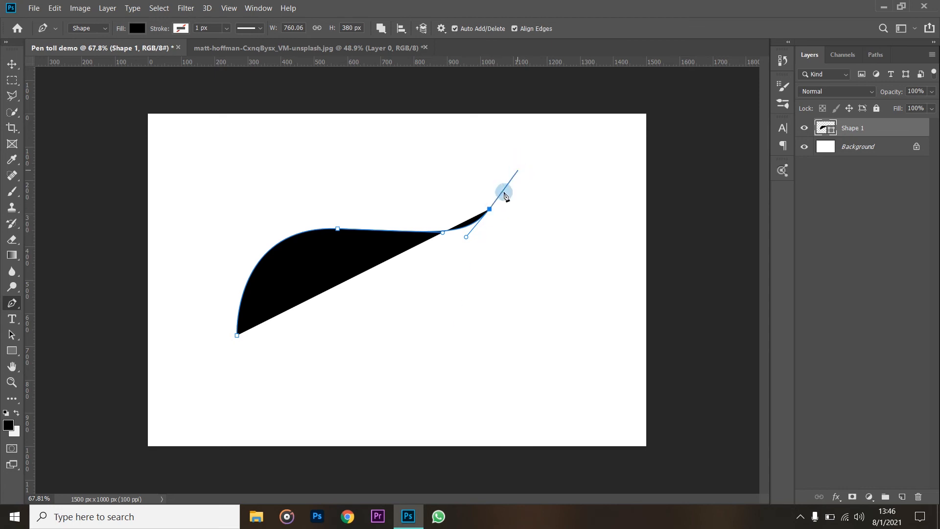
left_click(489, 211)
left_click_drag(437, 345, 381, 392)
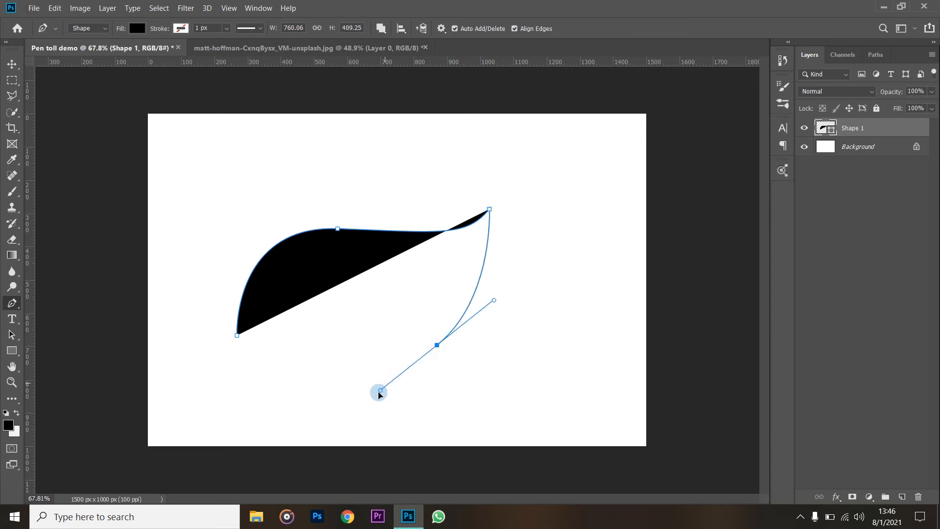
left_click_drag(237, 336, 229, 330)
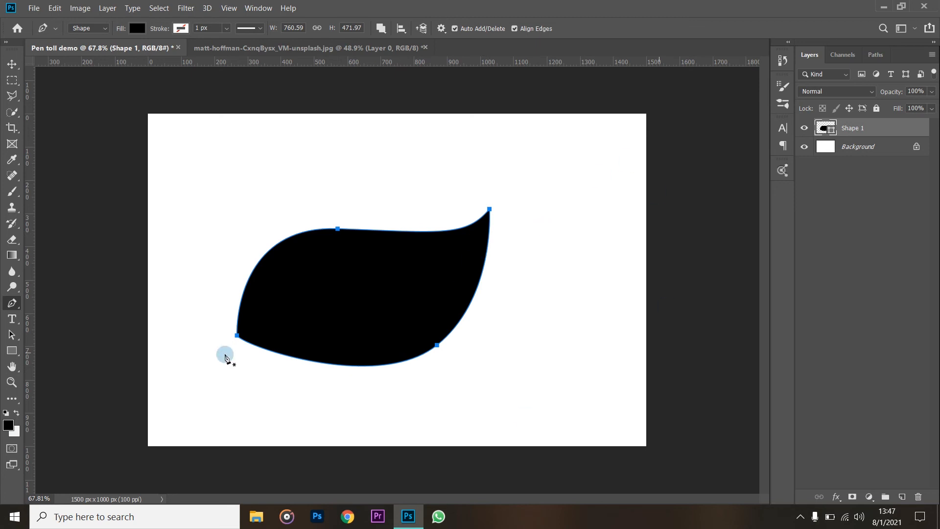
Set the path operation to New Layer and draw the midrib's upper edge curving from the leaf's base to its tip
left_click(389, 34)
left_click(392, 40)
scroll(510, 245, "up", 3)
scroll(511, 240, "up", 1)
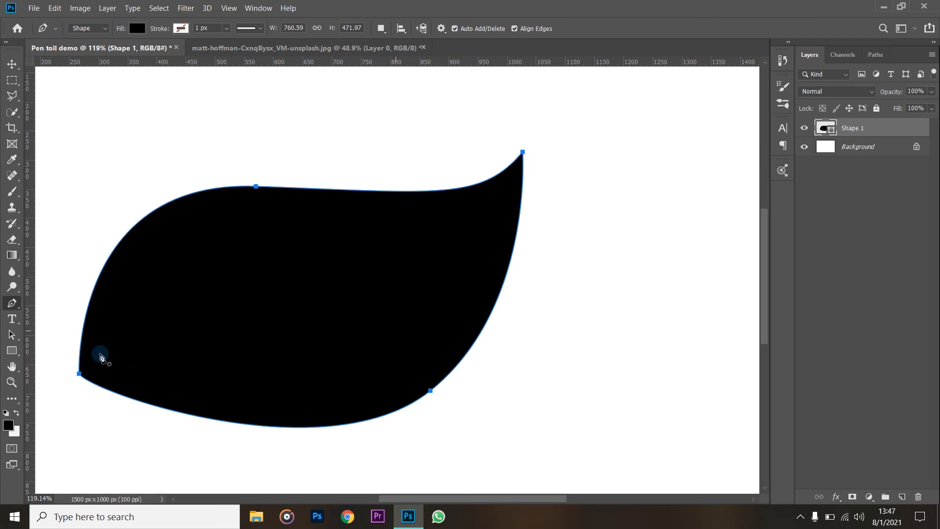
left_click_drag(70, 376, 125, 343)
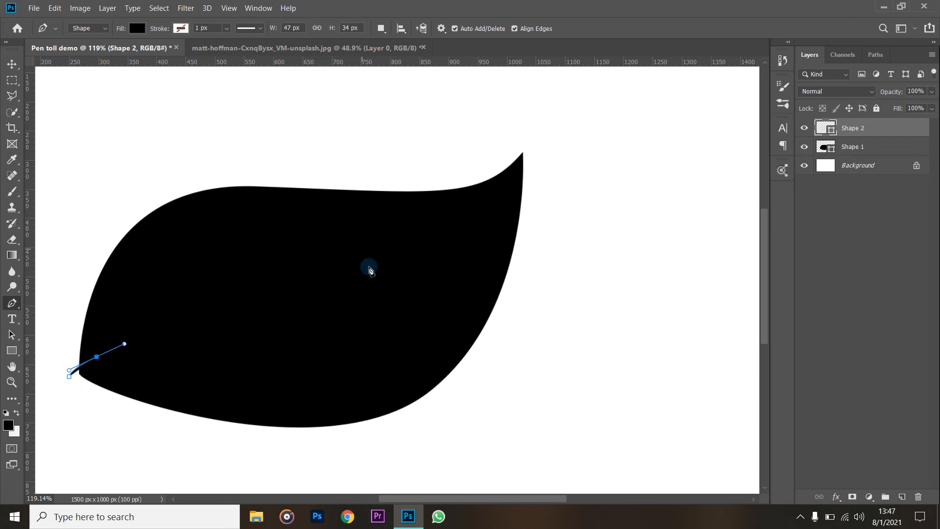
left_click_drag(363, 277, 451, 229)
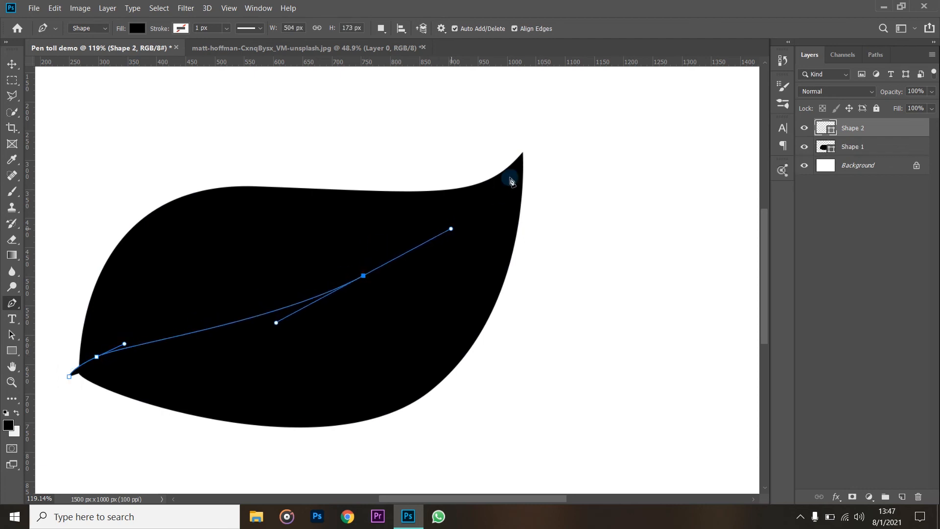
left_click_drag(519, 162, 526, 143)
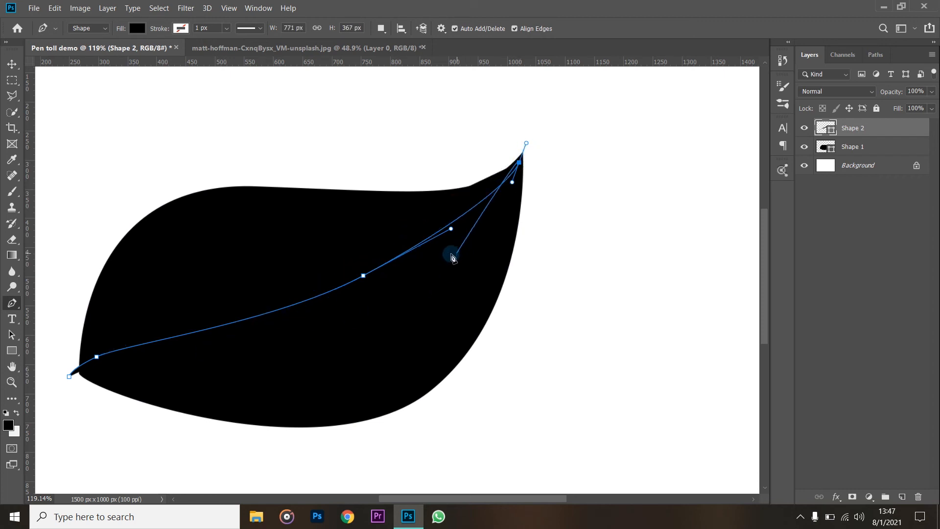
Start the midrib's lower edge back from the tip and reposition its anchor and handle close to the upper edge
left_click_drag(430, 253, 321, 322)
left_click_drag(432, 256, 397, 276)
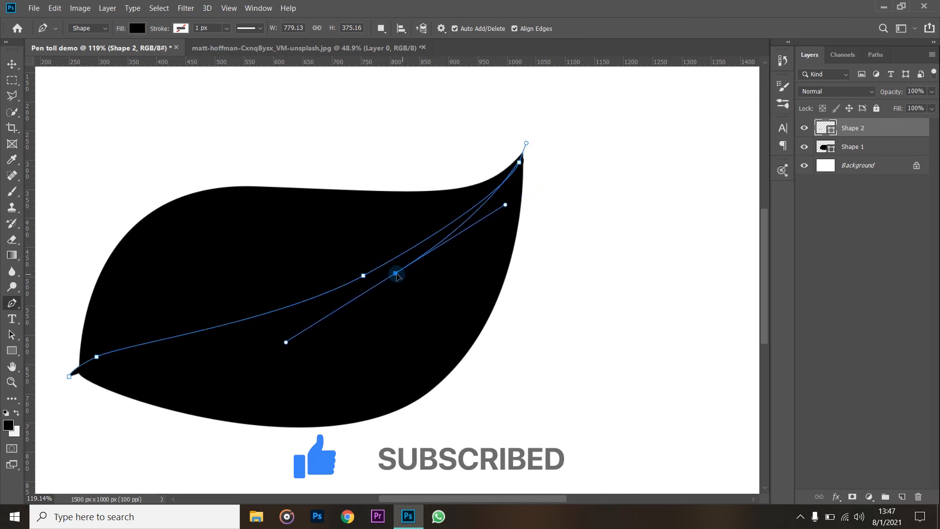
left_click_drag(506, 210, 520, 204)
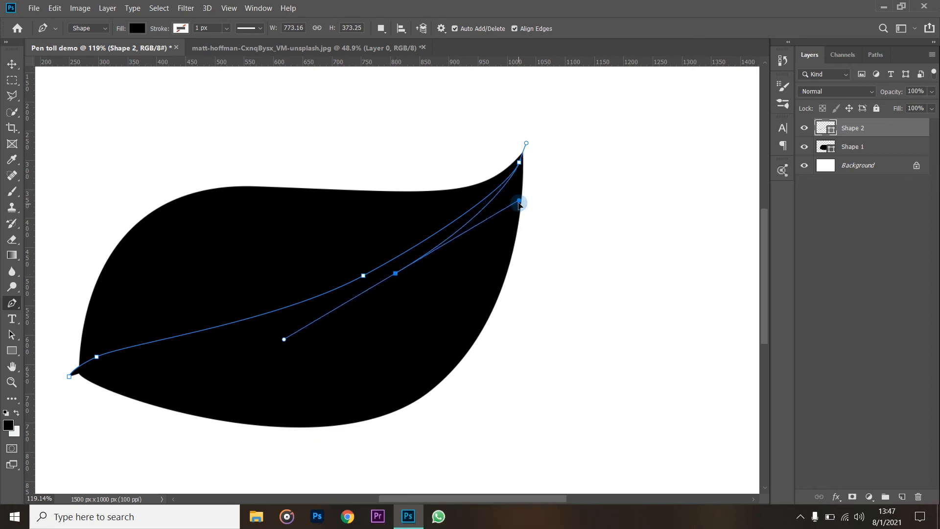
left_click_drag(397, 276, 457, 234)
left_click_drag(417, 258, 444, 237)
Continue the midrib's lower edge back to the leaf's base, close the path, and change its fill to gray
left_click(107, 355)
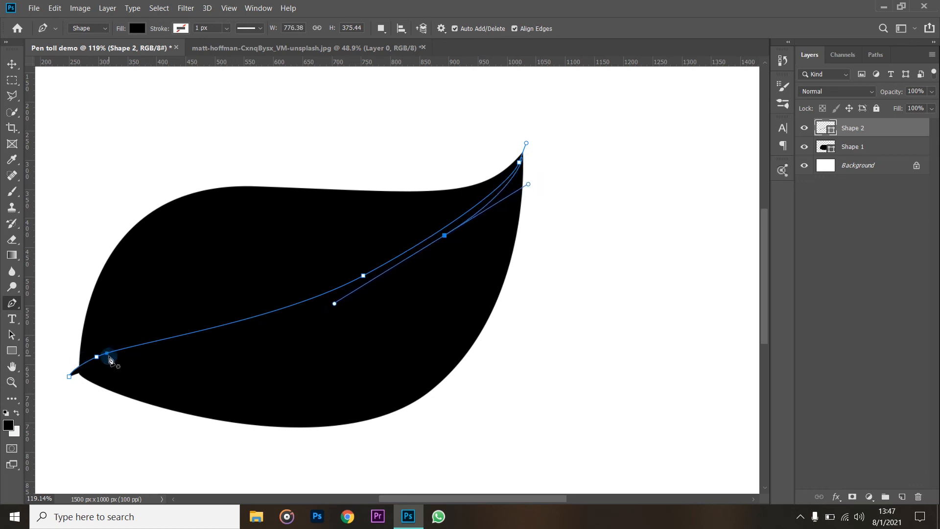
left_click_drag(128, 354, 103, 370)
key("ctrl+z")
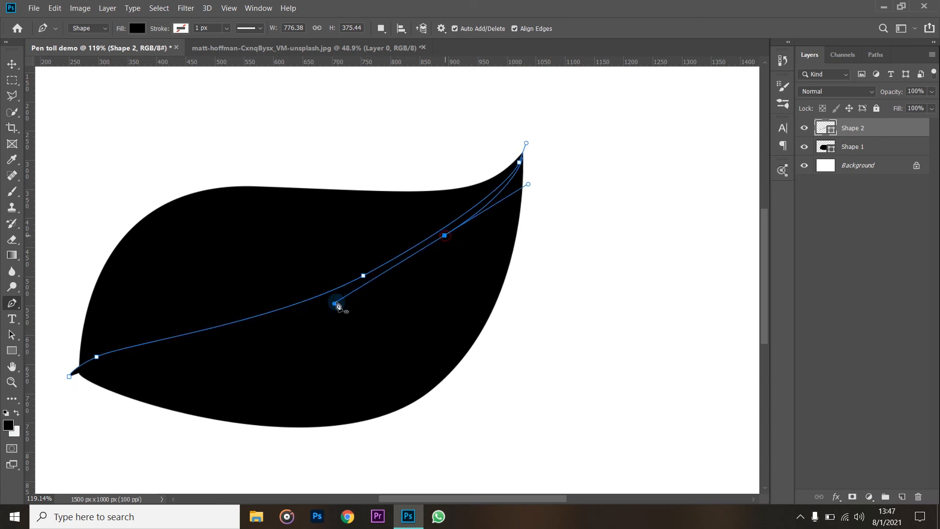
left_click_drag(226, 336, 209, 346)
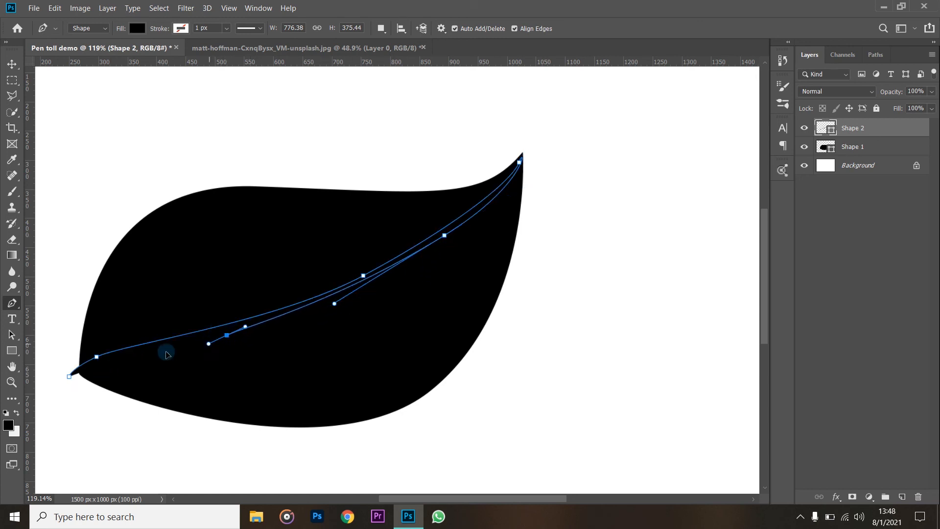
left_click_drag(72, 380, 68, 376)
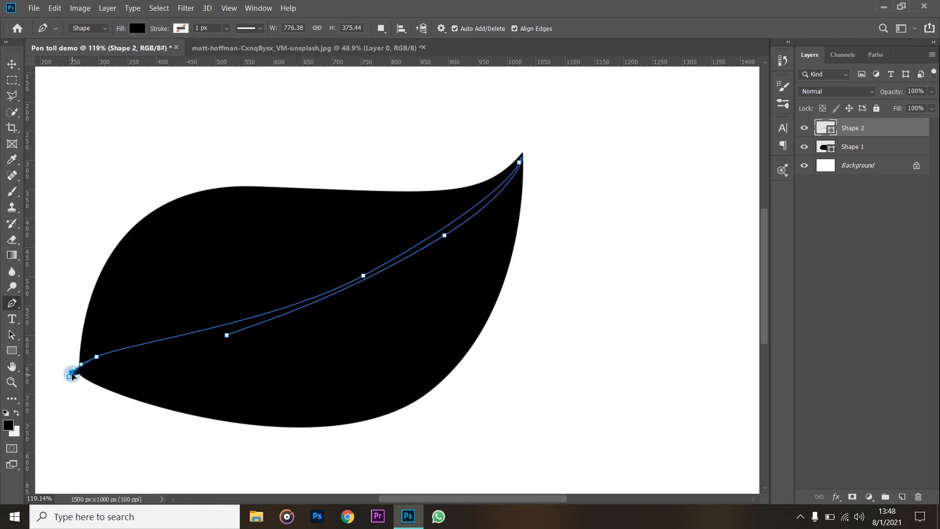
left_click(227, 336)
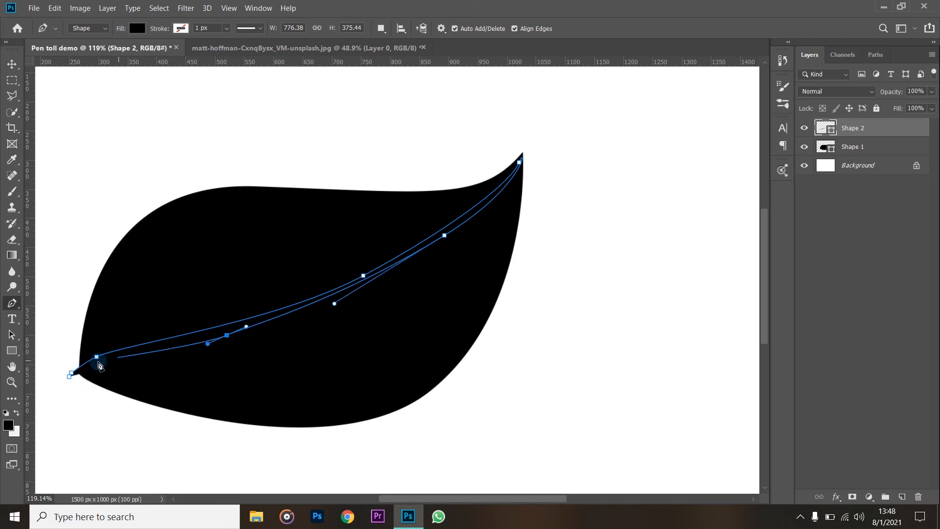
left_click_drag(72, 376, 75, 380)
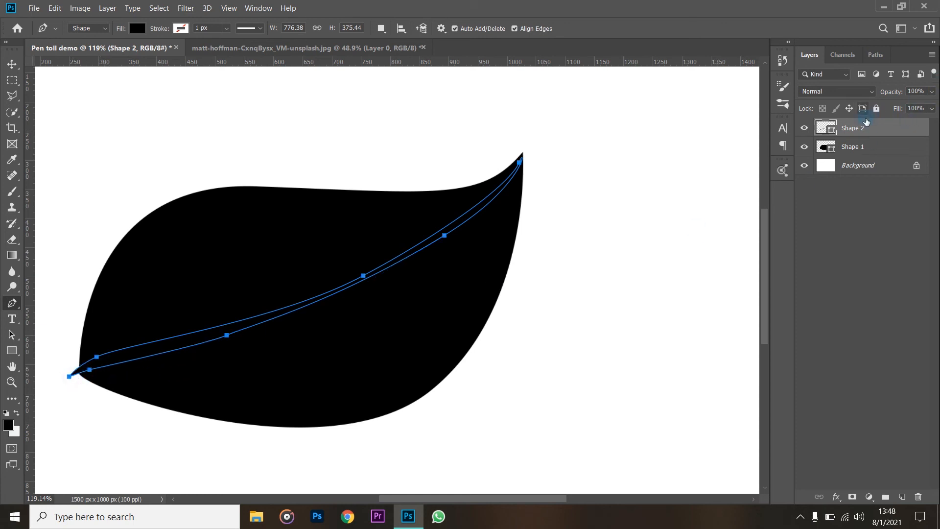
left_click(137, 29)
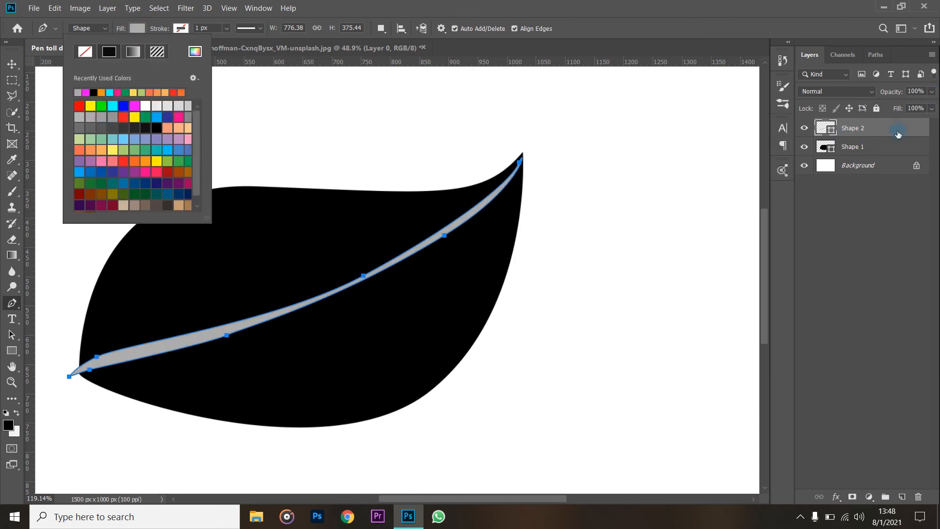
left_click(876, 149)
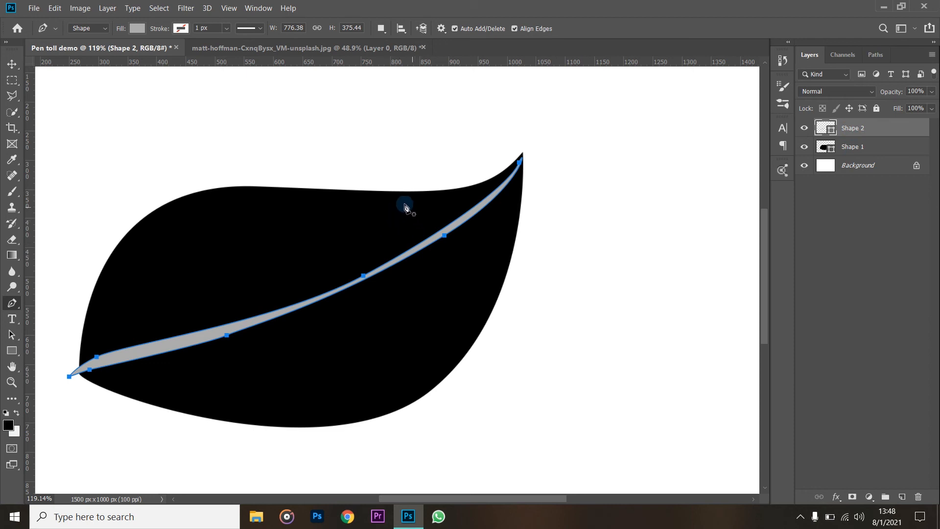
left_click(441, 204)
left_click_drag(404, 242, 402, 264)
left_click(440, 203)
left_click(441, 204)
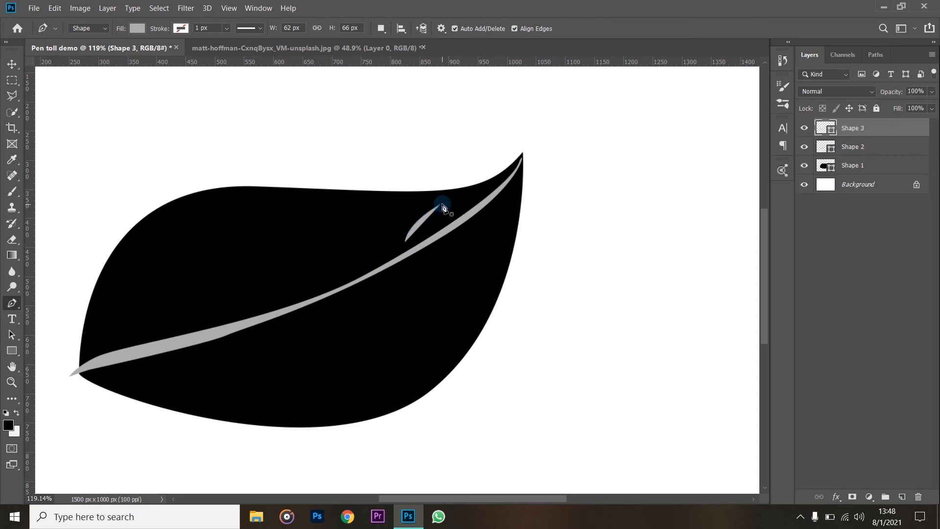
key("ctrl+z")
Draw a small curved gray side vein about 40 by 78 px above the midrib near the leaf's tip
left_click(439, 195)
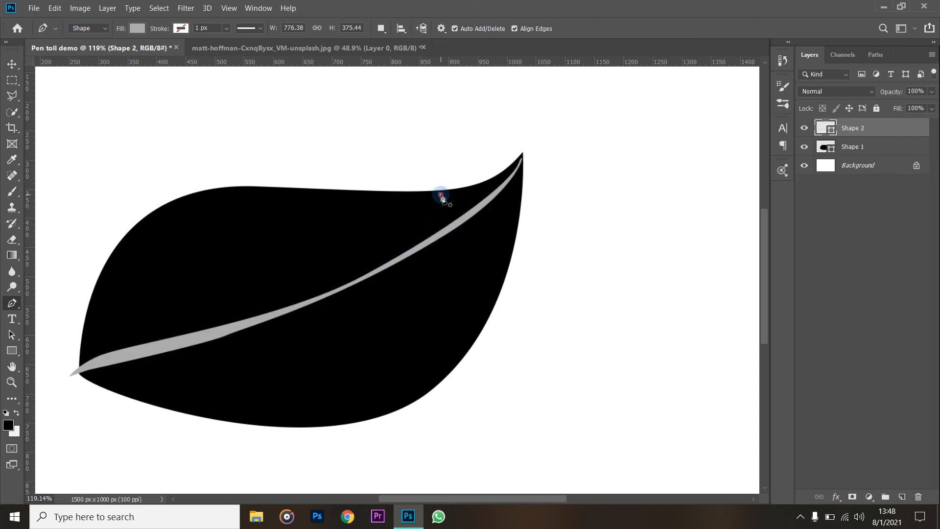
left_click_drag(417, 236, 421, 251)
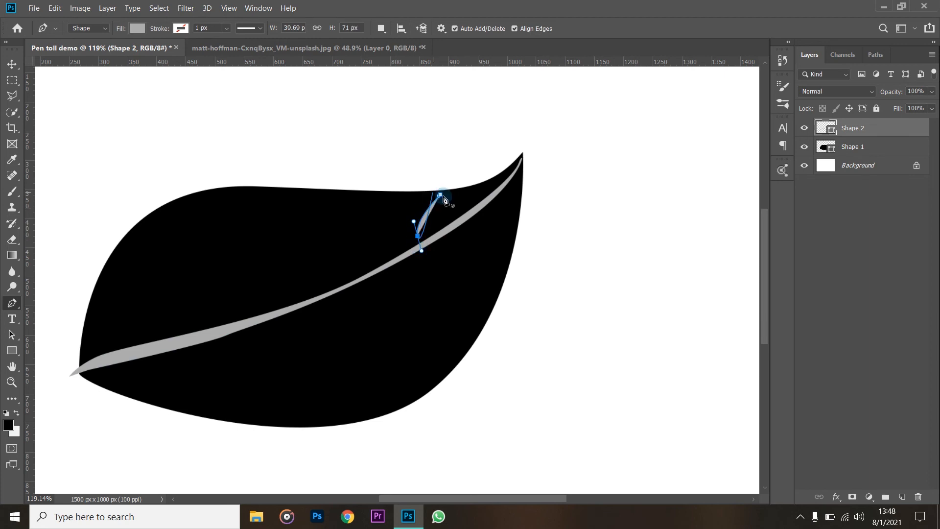
left_click(440, 195)
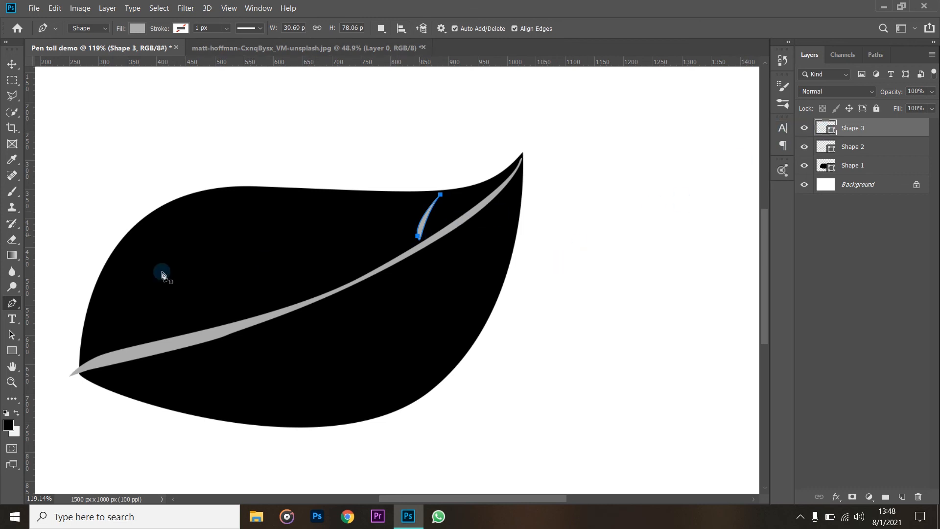
Set the path operation to Combine Shapes and draw a longer curved vein above the middle of the midrib
left_click(381, 28)
left_click(400, 55)
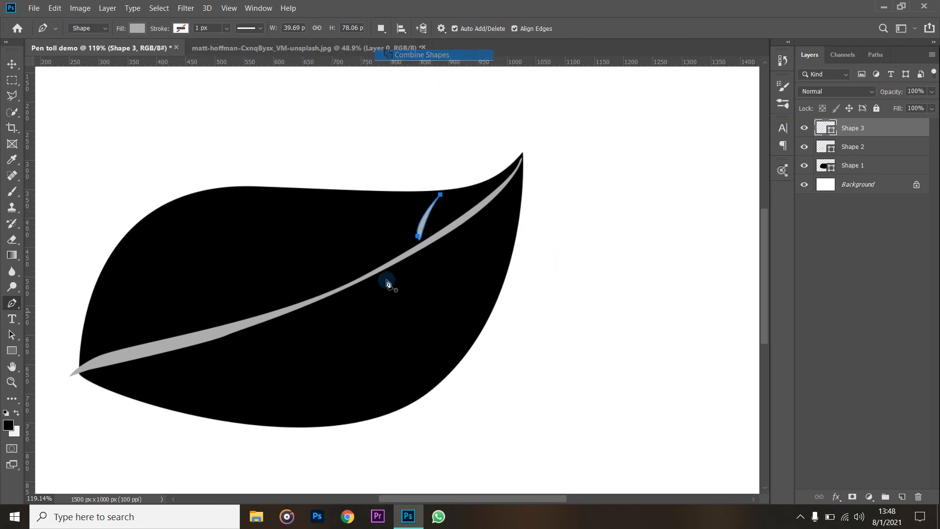
left_click(367, 196)
left_click_drag(288, 294, 298, 323)
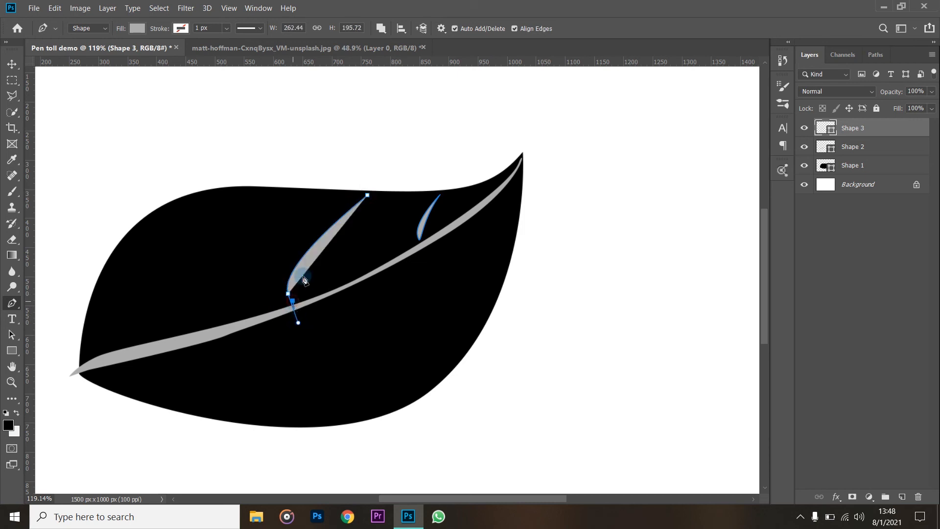
left_click_drag(368, 196, 439, 114)
Draw two curved veins below the midrib, running from its middle and from nearer the tip to the leaf's lower edge
left_click_drag(355, 288, 508, 314)
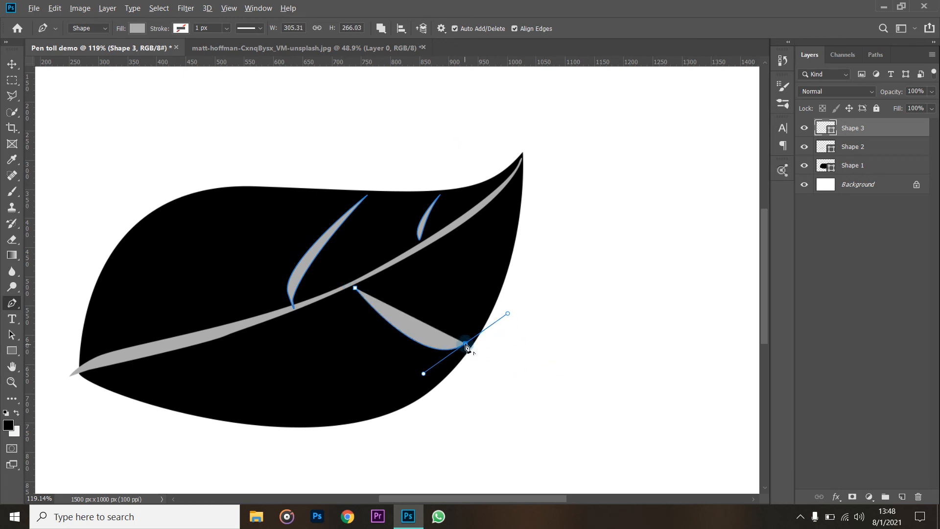
left_click_drag(356, 288, 309, 171)
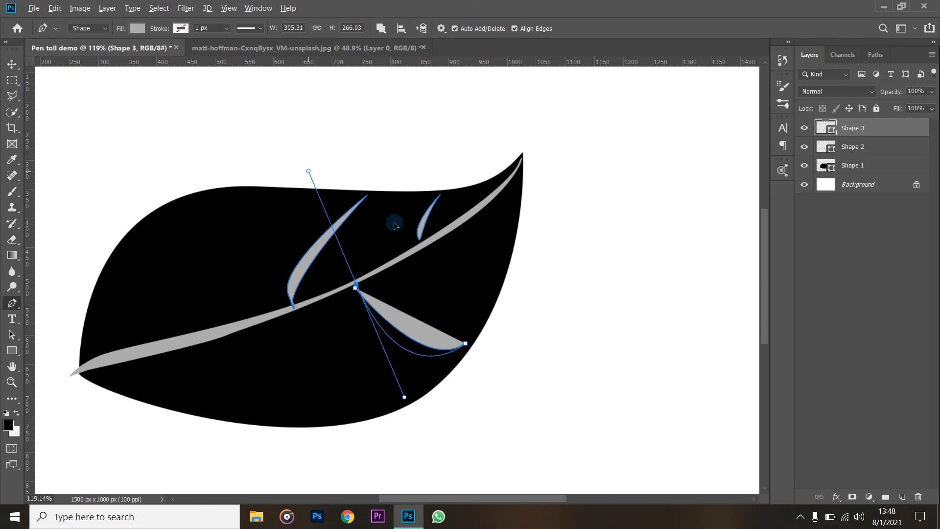
key("Return")
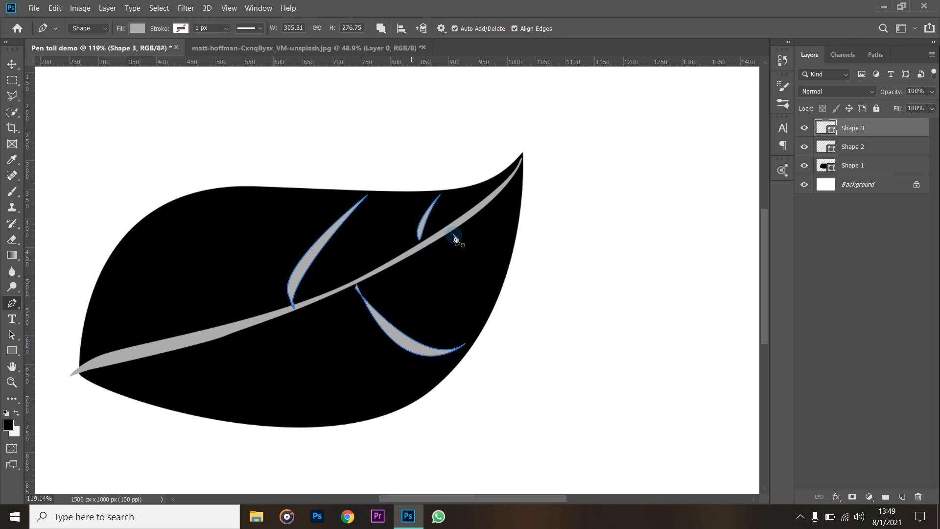
left_click(405, 259)
left_click_drag(507, 275, 530, 236)
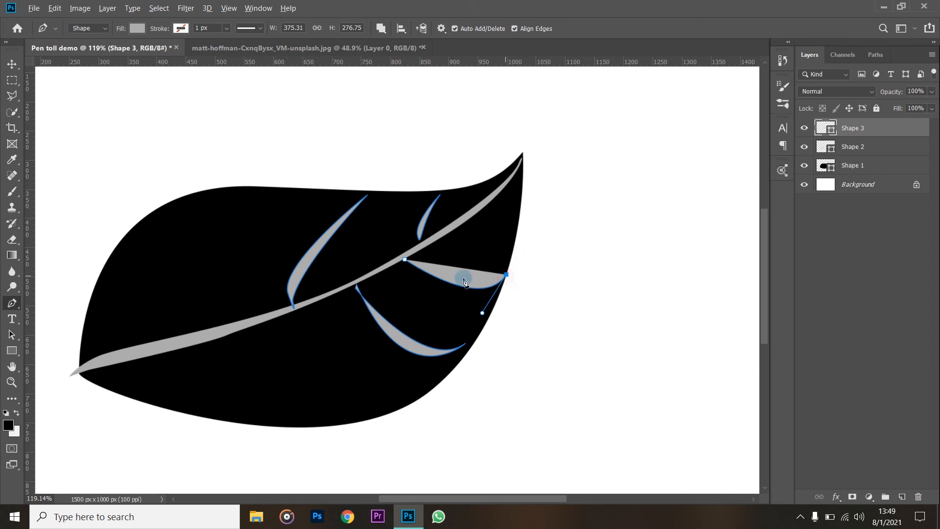
left_click_drag(405, 259, 335, 189)
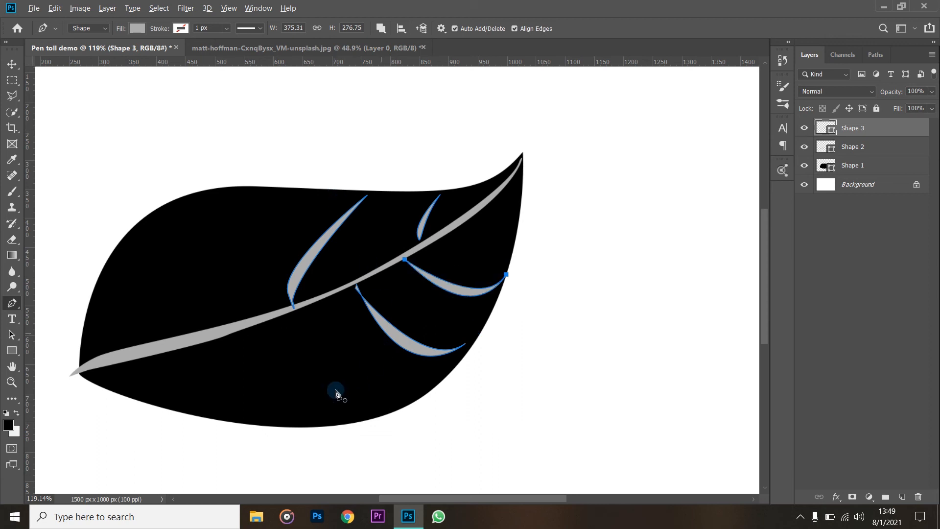
Draw another curved vein below the midrib in the base half, ending on the leaf's lower edge
left_click(201, 346)
left_click_drag(310, 426, 356, 425)
left_click(310, 427)
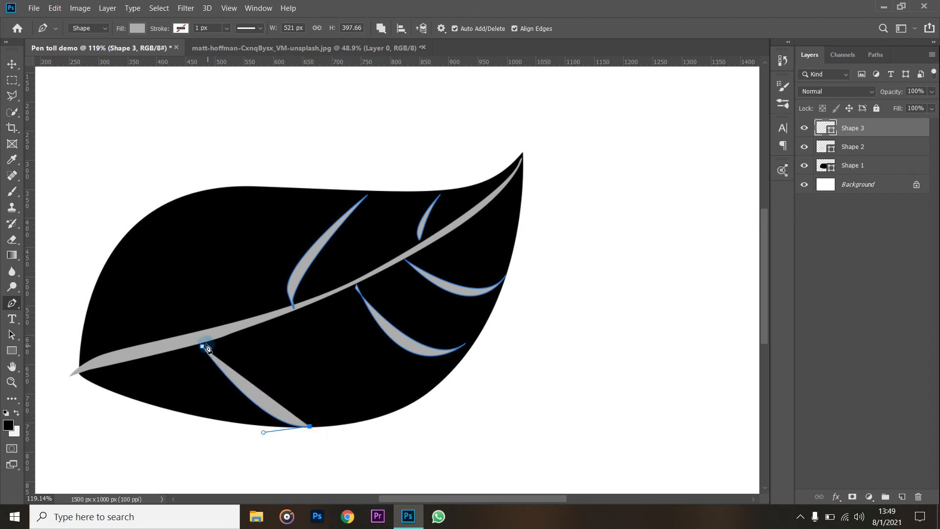
left_click_drag(202, 346, 190, 275)
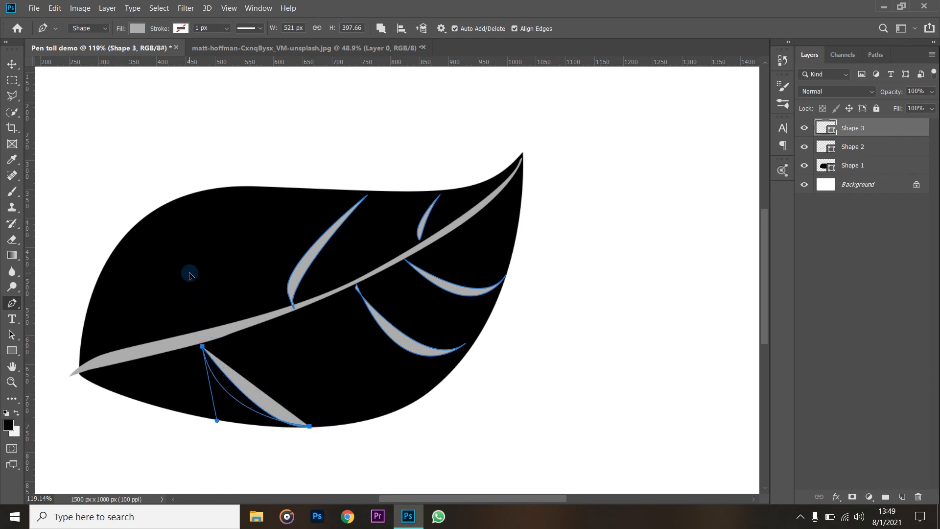
left_click_drag(202, 349, 202, 348)
Draw a long curved vein above the midrib near the leaf's base and widen its lower end by moving an anchor outward
left_click(209, 195)
left_click_drag(126, 324, 119, 376)
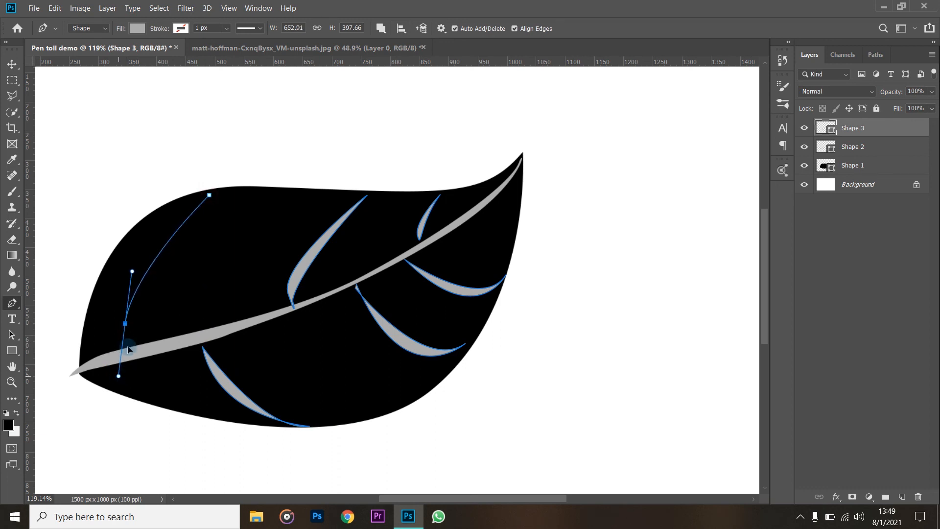
left_click(123, 346)
left_click_drag(209, 196, 221, 211)
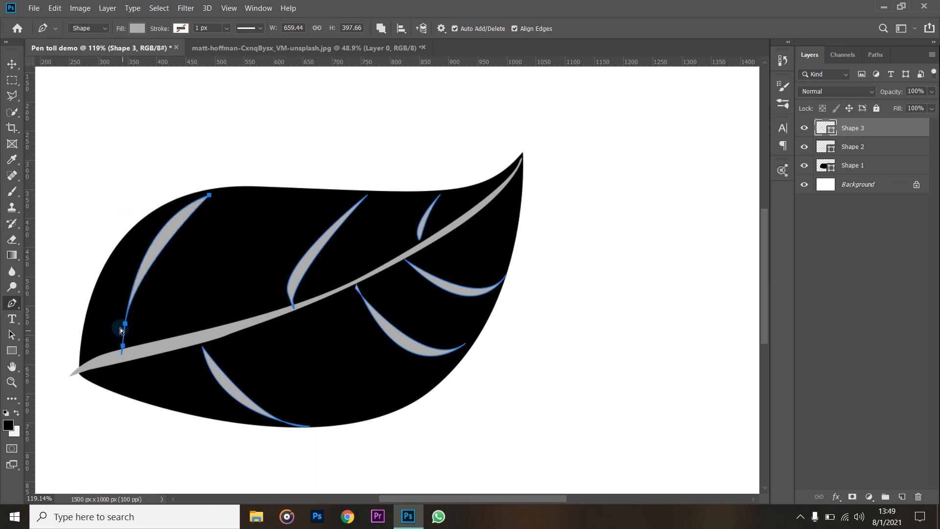
mouse_move(127, 328)
left_mouse_down()
mouse_move(144, 335)
mouse_move(124, 349)
mouse_move(137, 346)
mouse_move(116, 340)
left_mouse_up()
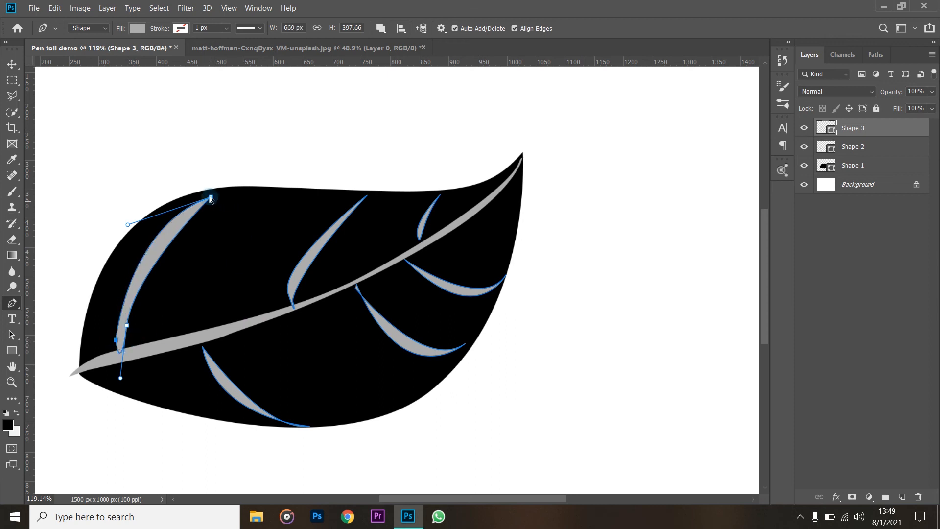
Move the upper tip of the long vein near the leaf's base outward to the leaf's top edge
left_click_drag(218, 192, 219, 190)
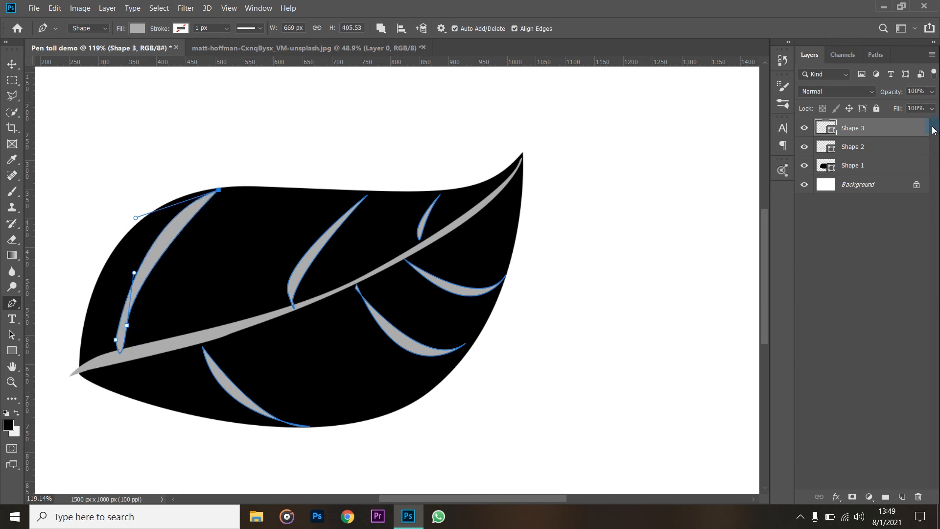
Set the fill of the leaf body on the Shape 1 layer to dark green 017126
left_click(880, 153)
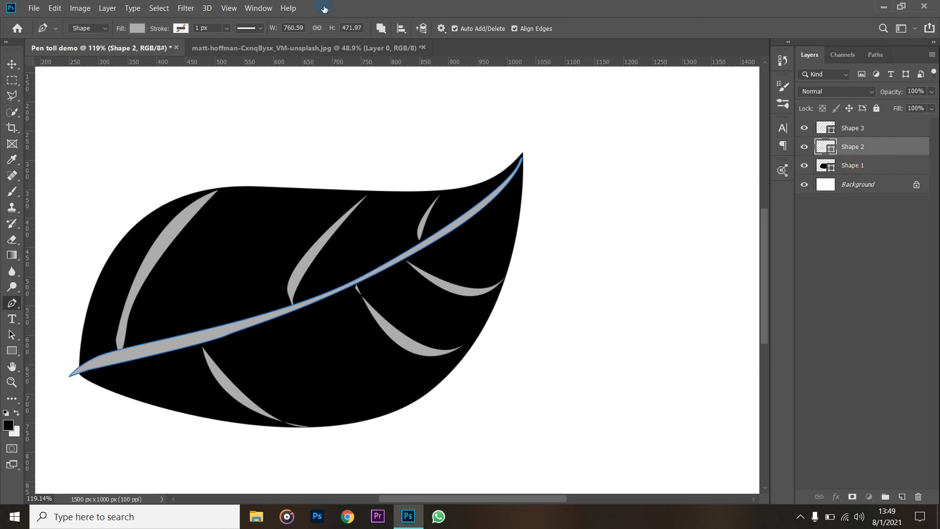
key("alt+bracketleft")
left_click(138, 30)
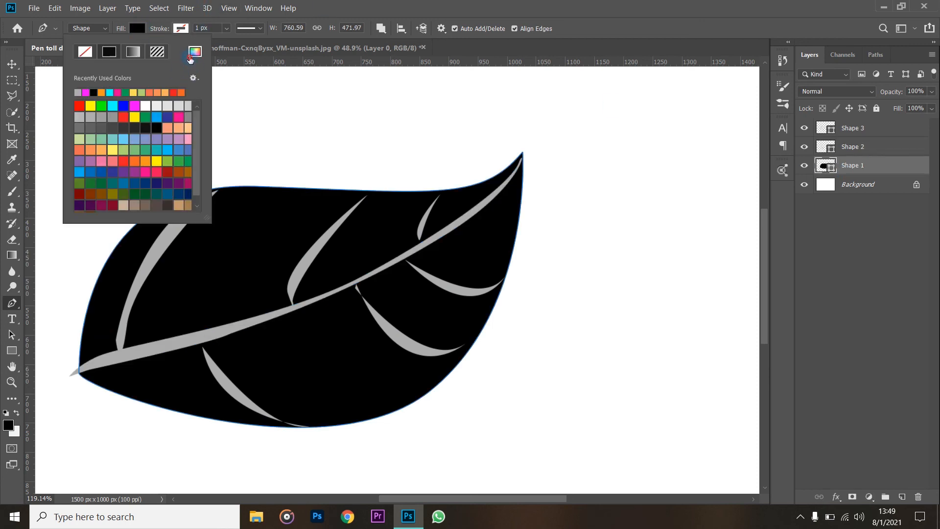
left_click(190, 58)
left_click_drag(261, 215, 488, 132)
mouse_move(522, 246)
left_mouse_down()
mouse_move(527, 277)
mouse_move(530, 256)
mouse_move(506, 263)
mouse_move(506, 246)
mouse_move(507, 268)
mouse_move(519, 249)
mouse_move(531, 257)
left_mouse_up()
left_click(625, 154)
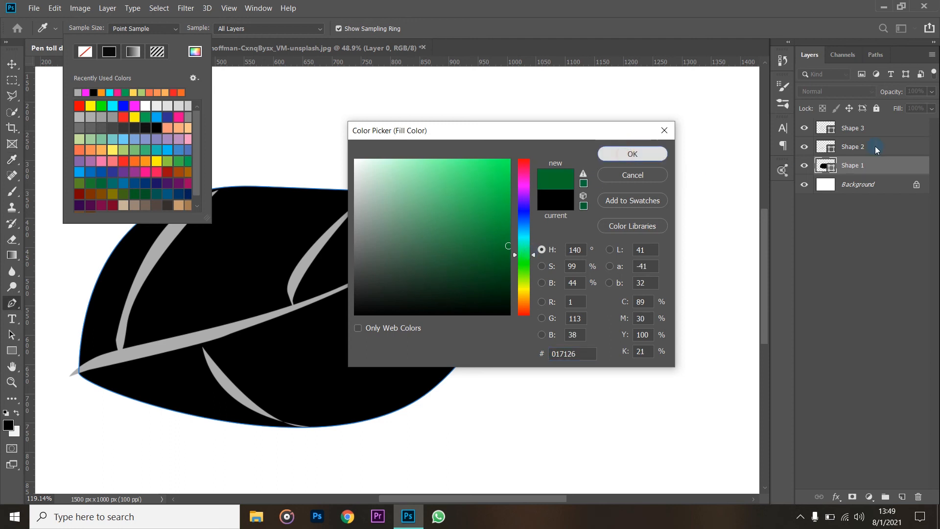
Fill the midrib and side veins together with a light green swatch, leaving the Shape 1 layer selected
left_click(851, 131)
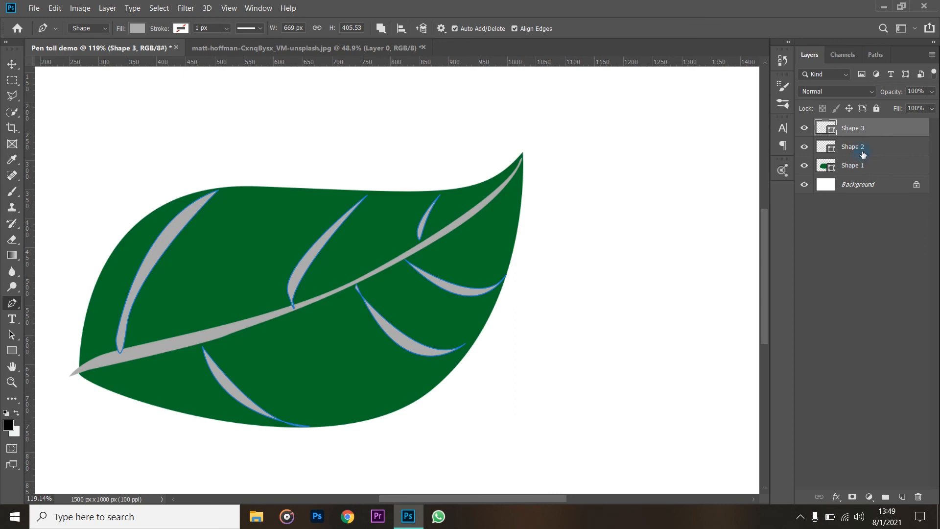
left_click(861, 148, "shift")
left_click(137, 29)
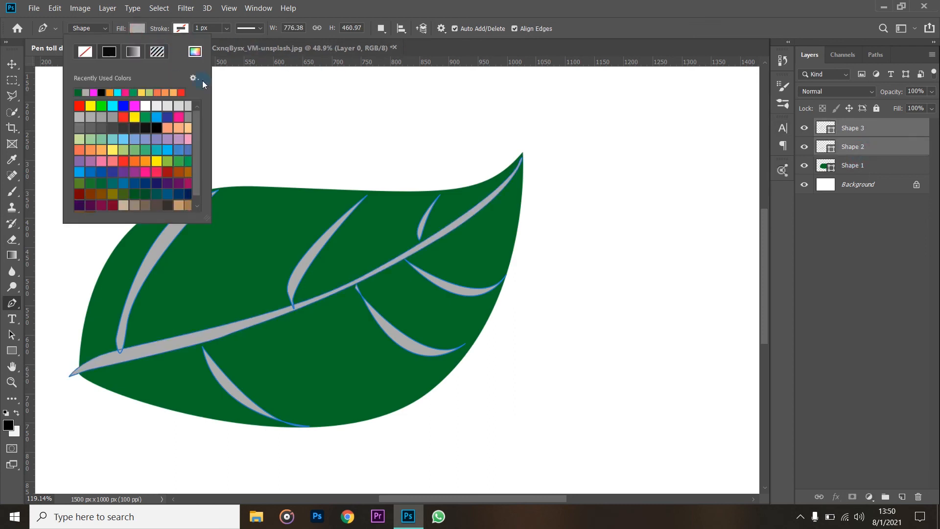
left_click(168, 162)
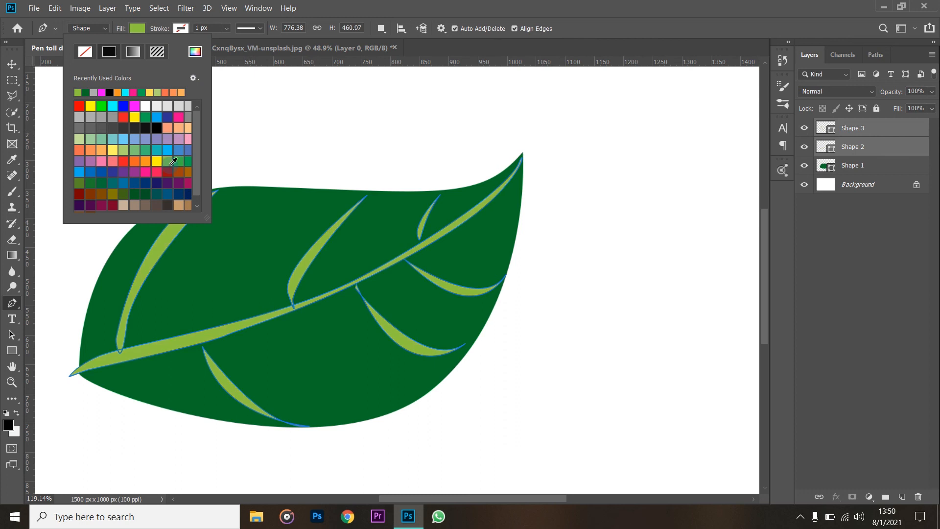
left_click(863, 165)
left_click(859, 170)
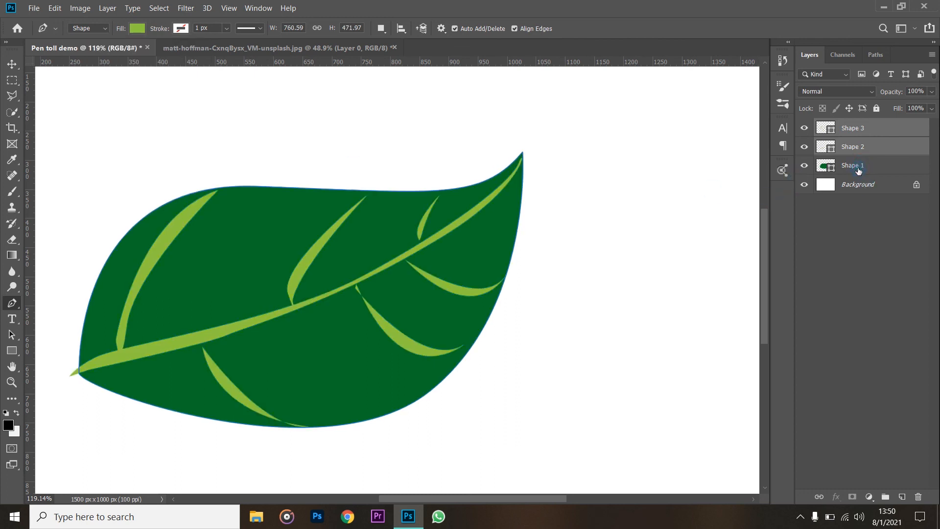
scroll(521, 264, "down", 2)
scroll(521, 264, "down", 4)
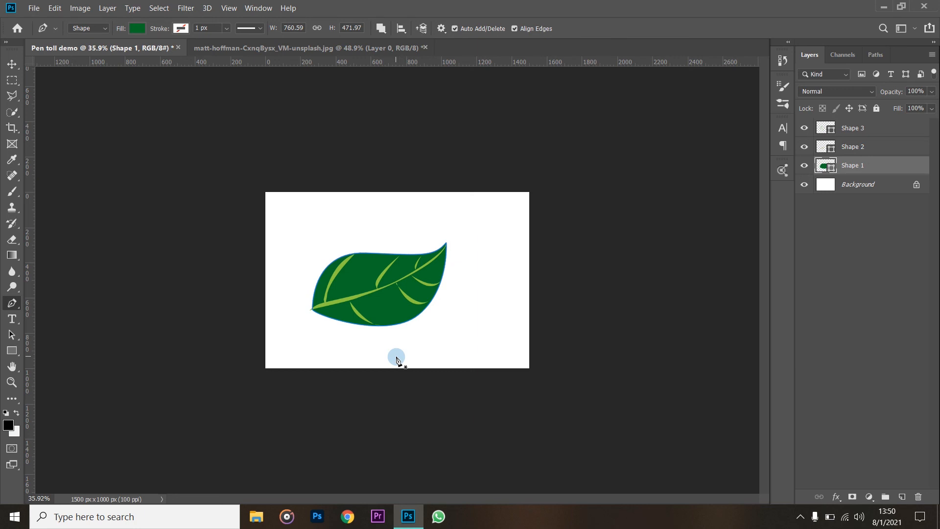
scroll(378, 329, "up", 3)
scroll(372, 321, "up", 2)
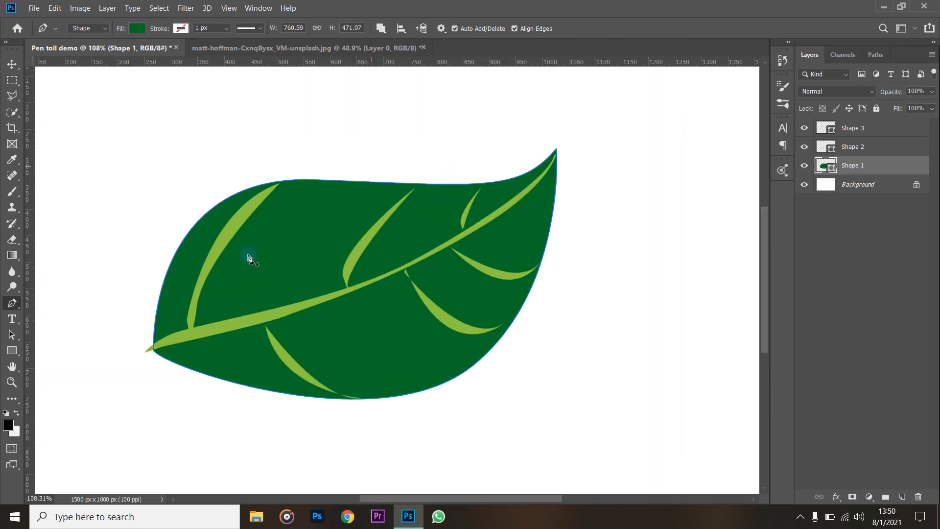
scroll(411, 297, "down", 1)
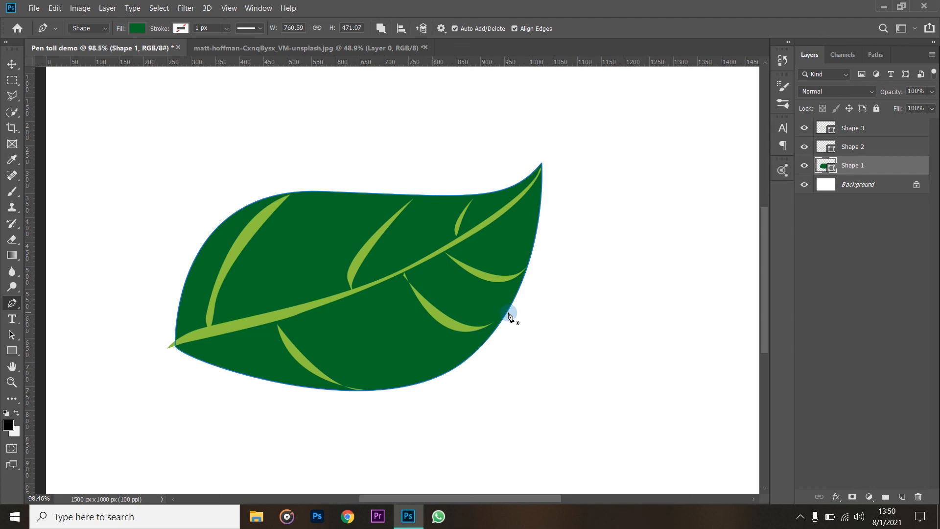
scroll(517, 306, "down", 2)
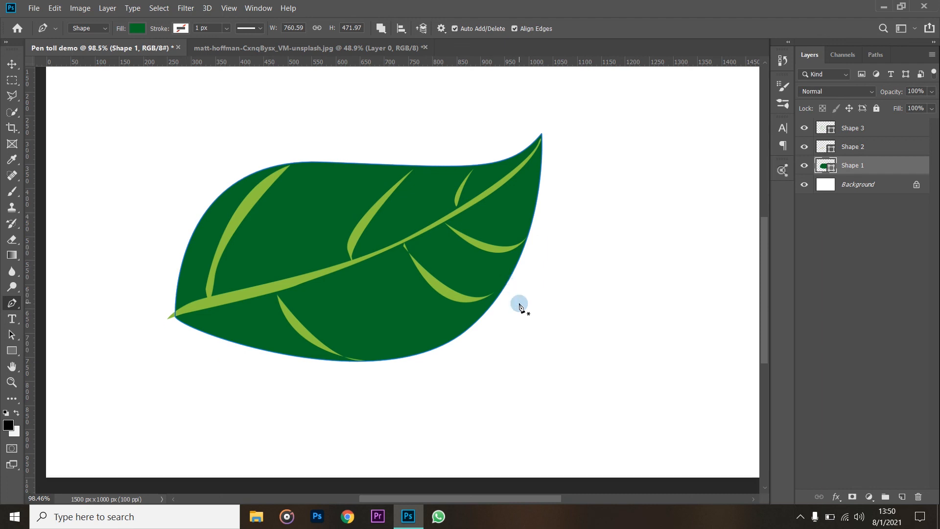
left_click(868, 131)
left_click(856, 165)
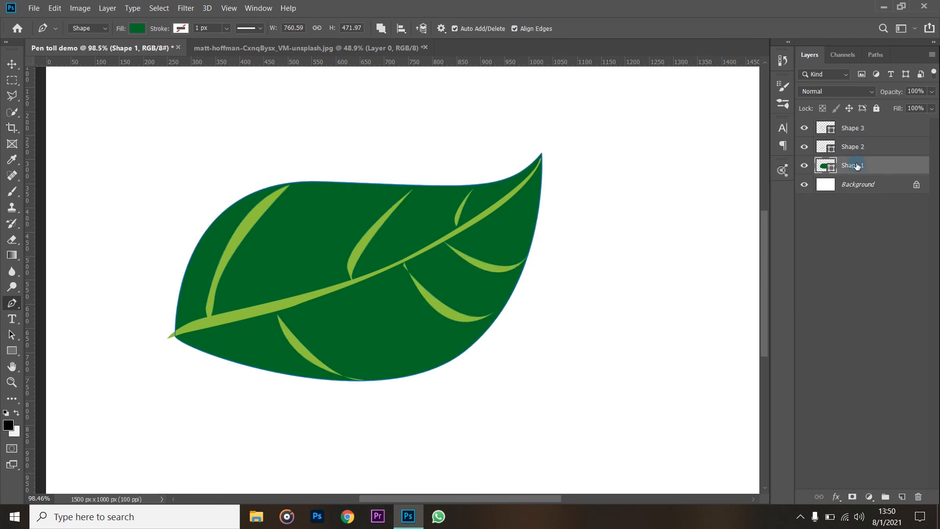
key("Delete")
key("ctrl+z")
Try the Freeform Pen tool by drawing a large looping shape on the empty canvas beside the leaf's tip
right_click(20, 303)
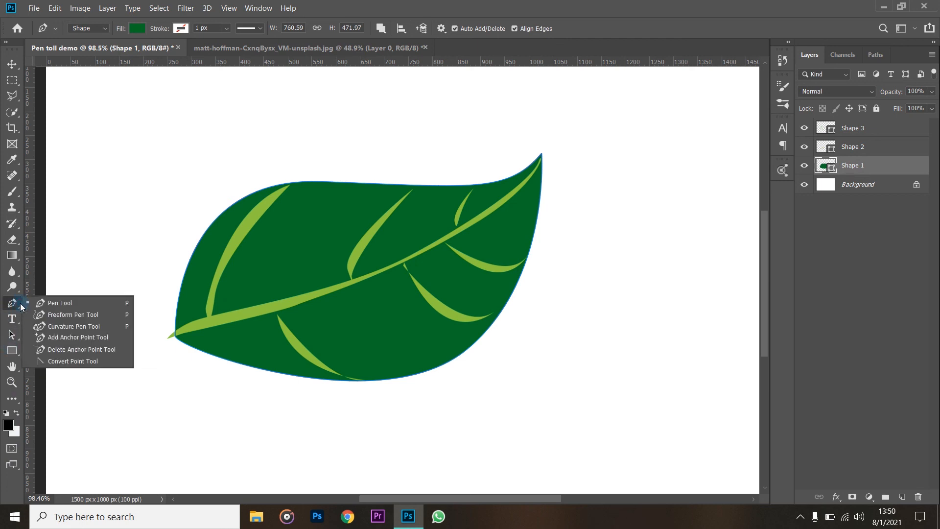
left_click(73, 315)
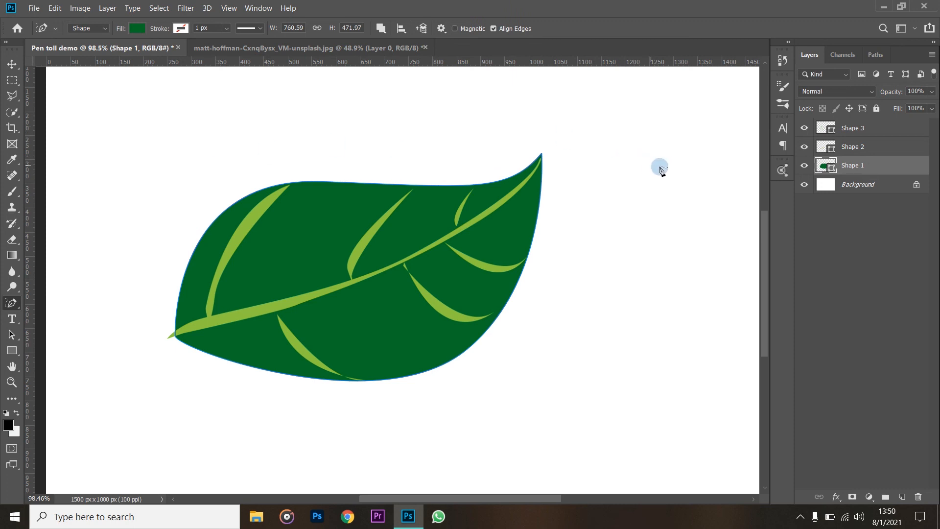
mouse_move(684, 264)
left_mouse_down()
mouse_move(667, 310)
mouse_move(562, 416)
mouse_move(584, 188)
left_mouse_up()
mouse_move(656, 119)
left_mouse_down()
mouse_move(708, 202)
mouse_move(660, 388)
mouse_move(705, 293)
mouse_move(729, 141)
mouse_move(705, 94)
mouse_move(591, 136)
mouse_move(611, 300)
mouse_move(654, 292)
mouse_move(685, 259)
mouse_move(686, 282)
left_mouse_up()
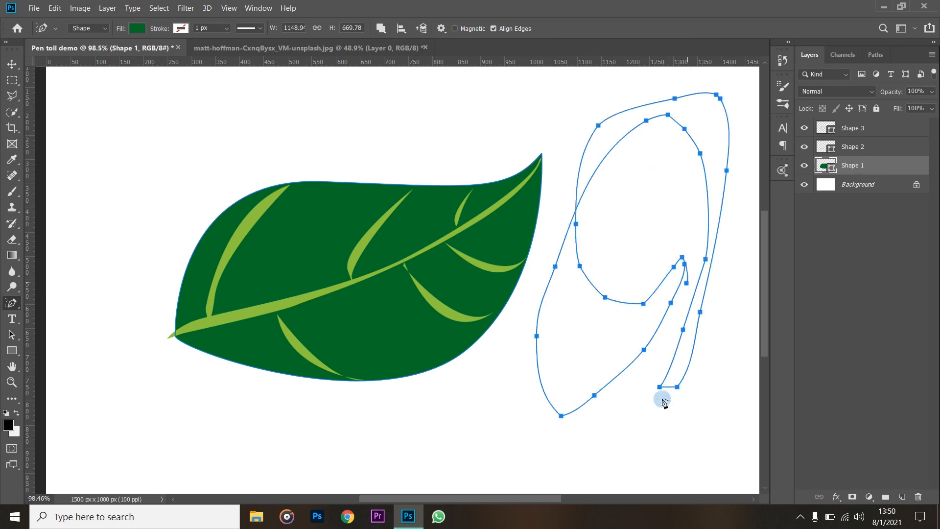
key("ctrl+z")
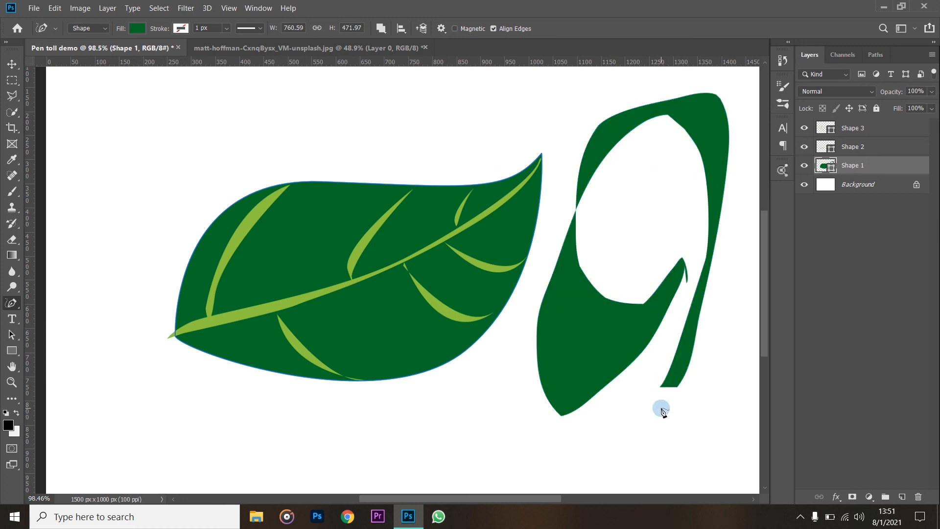
key("ctrl+z")
Try sketching a second leaf outline with a curved midrib freehand beside the first leaf, and undo the freehand shapes
mouse_move(641, 246)
left_mouse_down()
mouse_move(474, 426)
mouse_move(375, 435)
mouse_move(430, 458)
mouse_move(612, 465)
mouse_move(735, 323)
mouse_move(692, 207)
mouse_move(628, 258)
left_mouse_up()
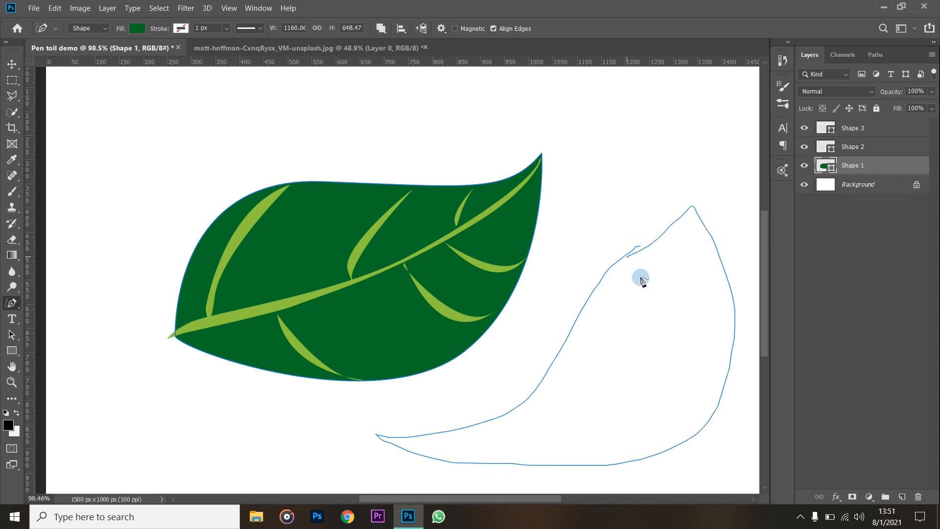
mouse_move(686, 223)
left_mouse_down()
mouse_move(677, 293)
mouse_move(575, 426)
mouse_move(430, 448)
mouse_move(577, 436)
mouse_move(654, 389)
mouse_move(690, 229)
left_mouse_up()
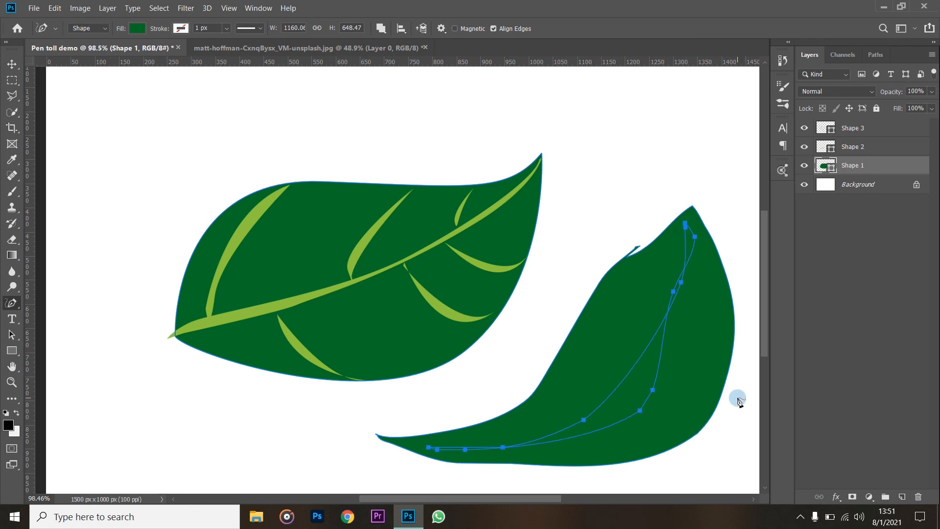
key("ctrl+z")
key("ctrl+z")
key("ctrl+z")
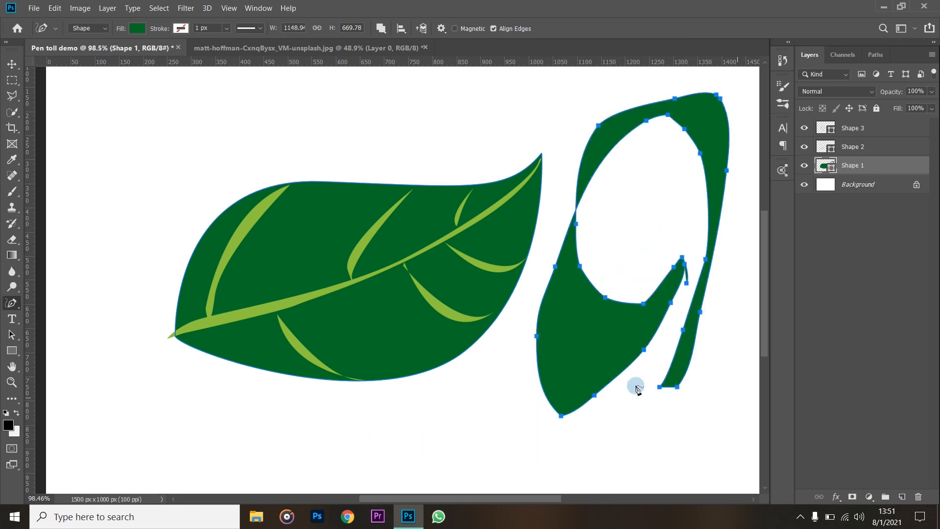
key("ctrl+z")
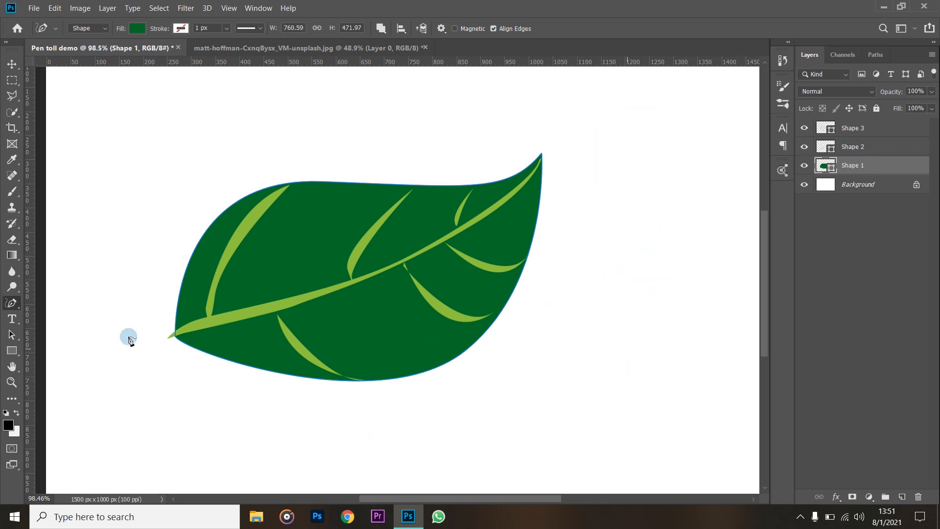
Switch to the Curvature Pen tool and hide the Shape 1, Shape 2 and Shape 3 layers
right_click(12, 304)
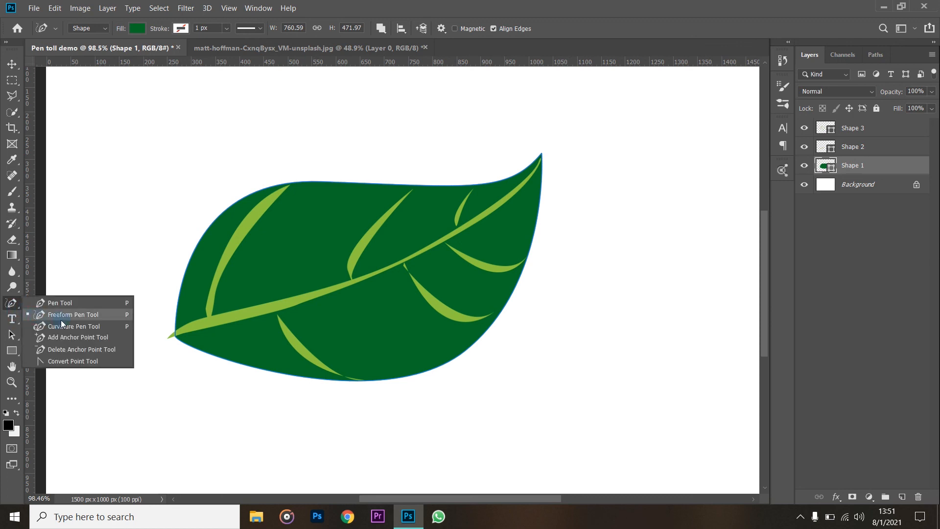
left_click(95, 327)
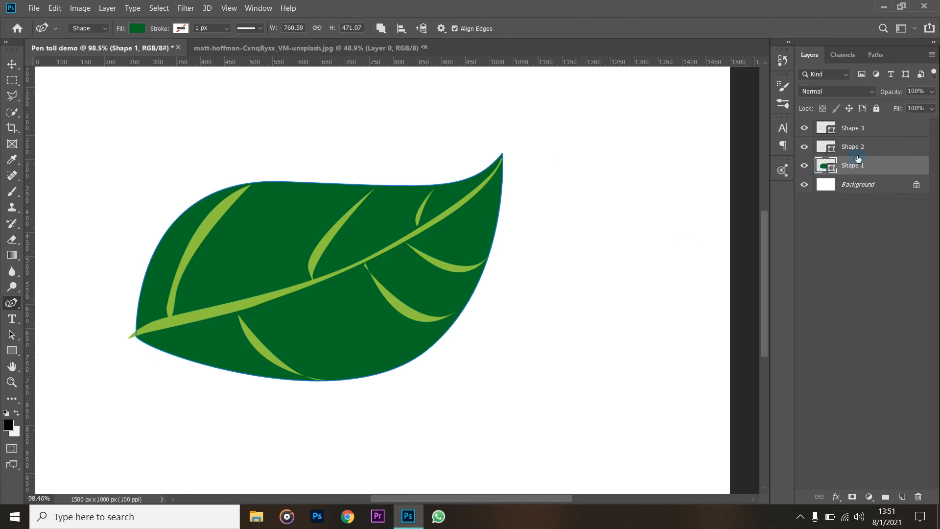
left_click(806, 168)
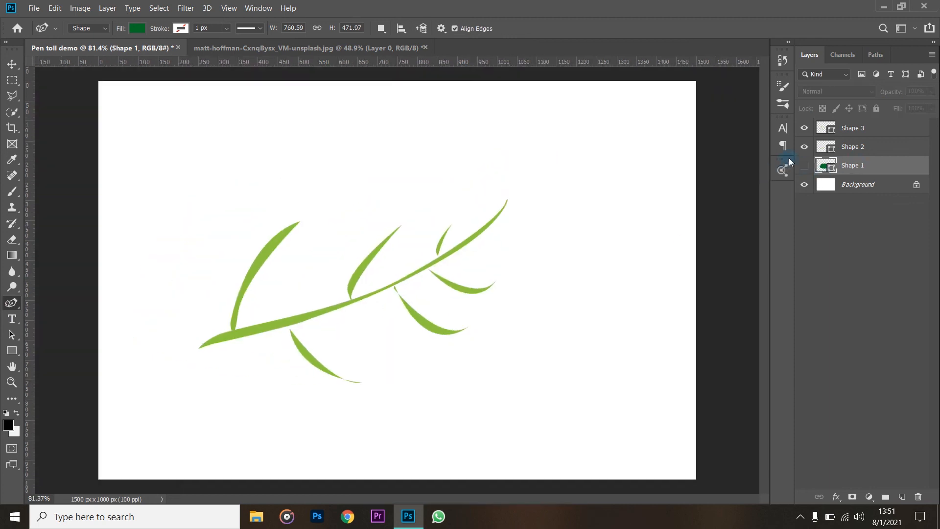
left_click(805, 146)
left_click(804, 128)
scroll(400, 275, "down", 2)
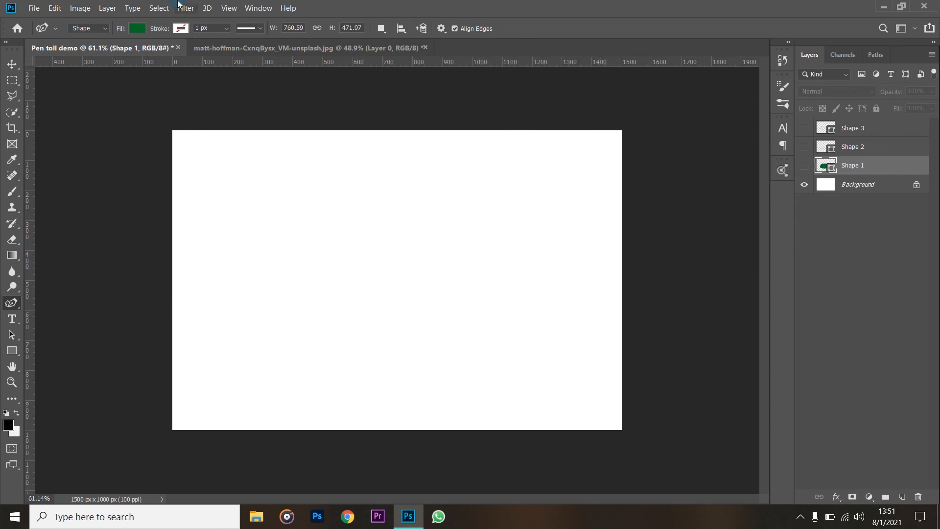
Display the grid over the empty canvas
left_click(230, 9)
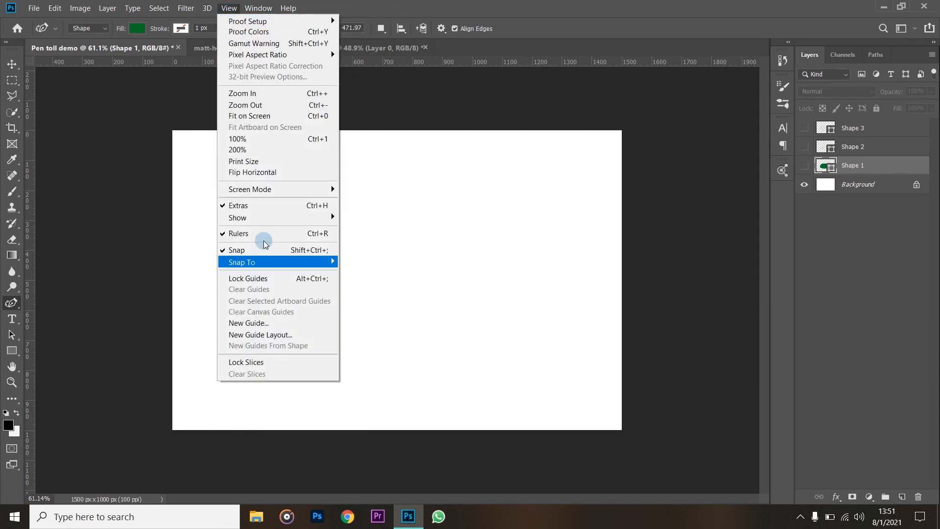
mouse_move(265, 221)
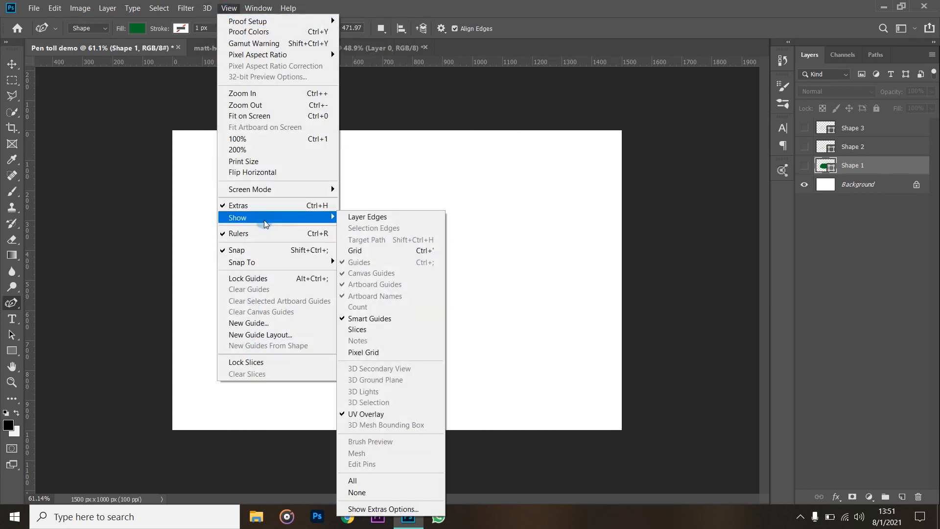
left_click(361, 252)
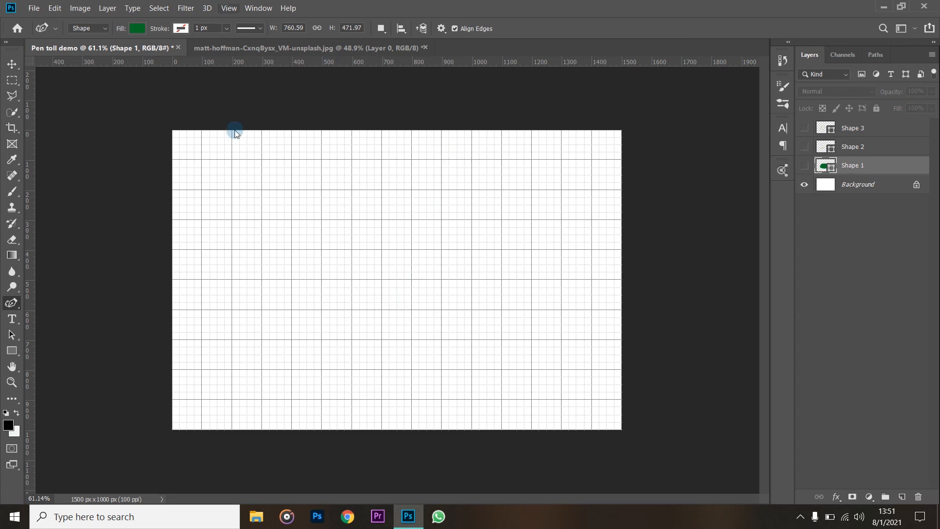
Outline a heart about 500 by 400 px with six Curvature Pen points on grid intersections, starting at its upper notch
left_click(411, 251)
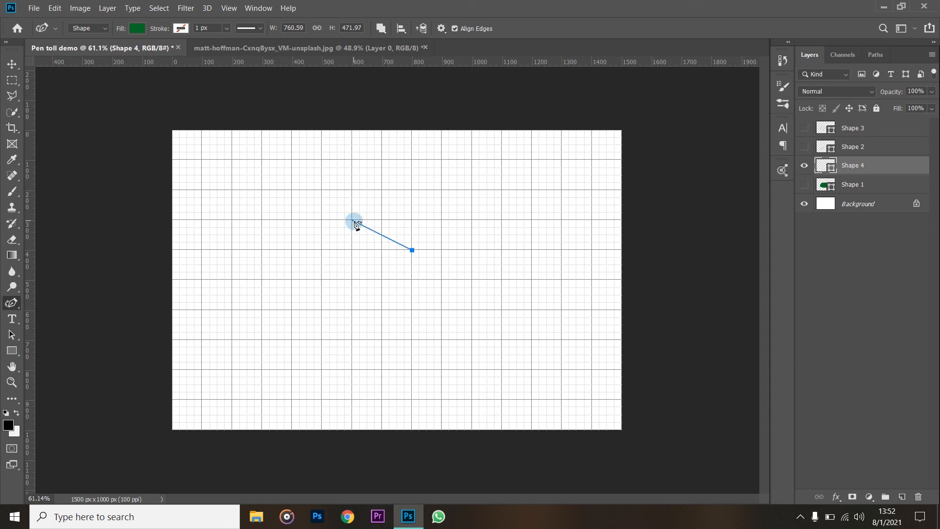
left_click_drag(352, 221, 384, 341)
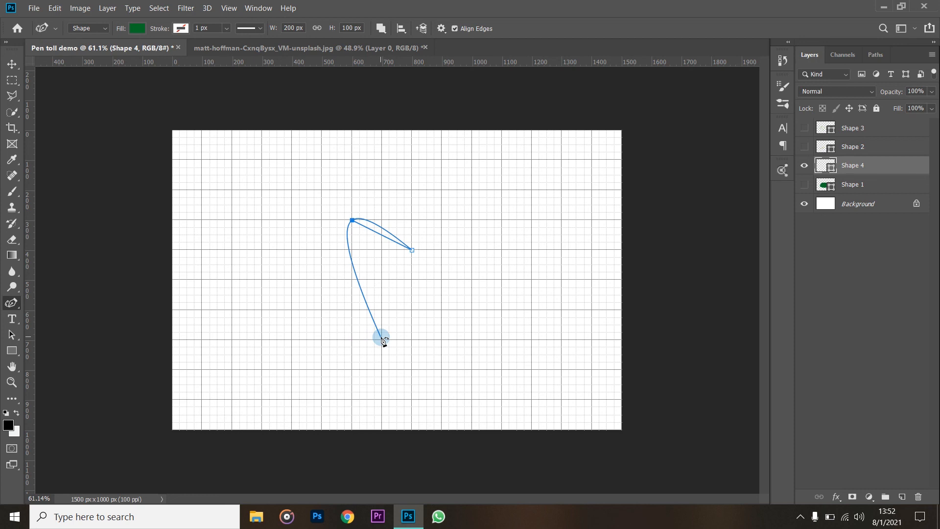
left_click_drag(384, 339, 382, 309)
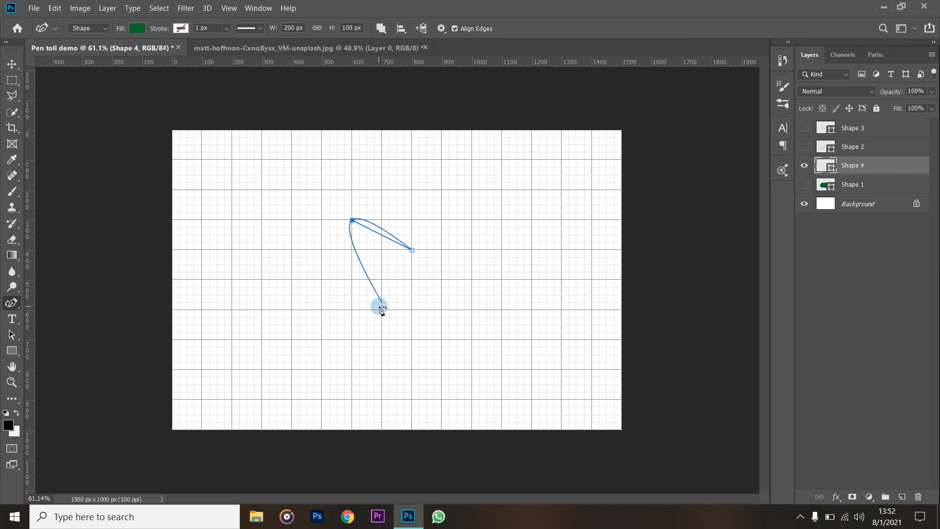
left_click_drag(381, 310, 351, 309)
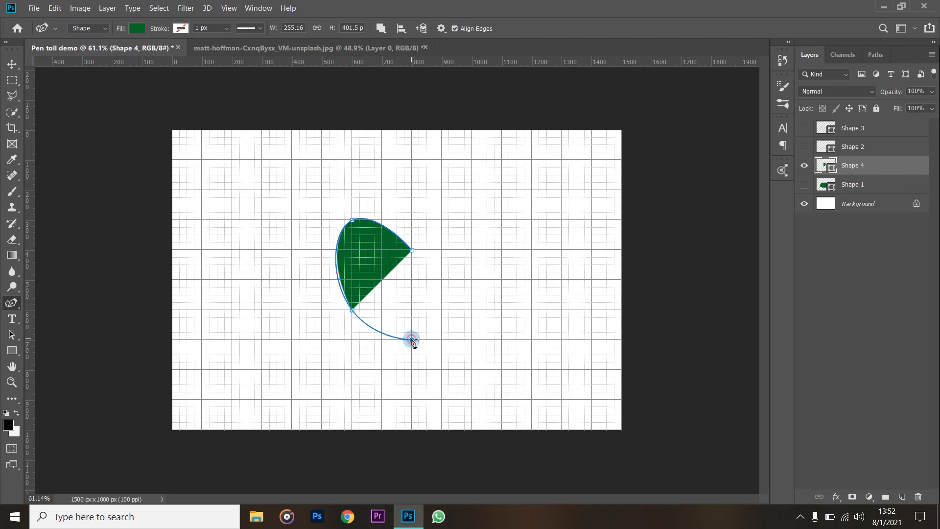
left_click(413, 340)
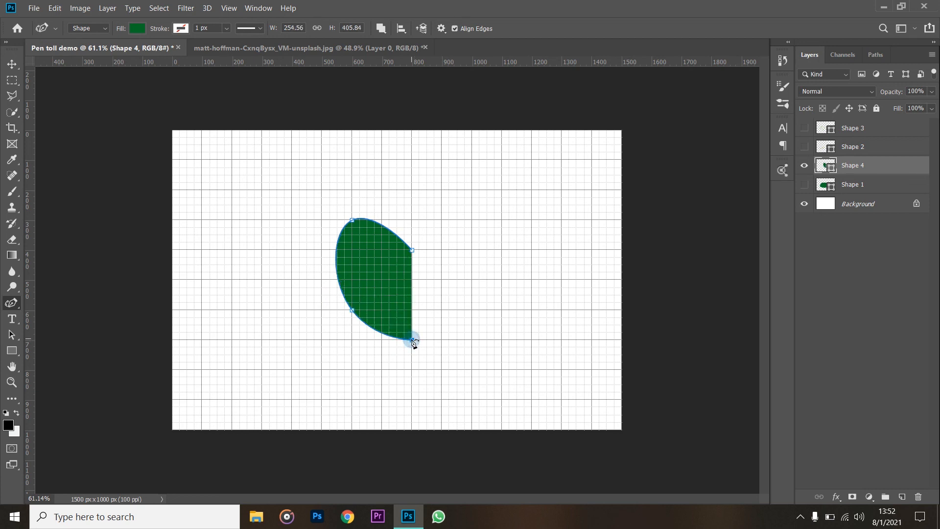
left_click(471, 310)
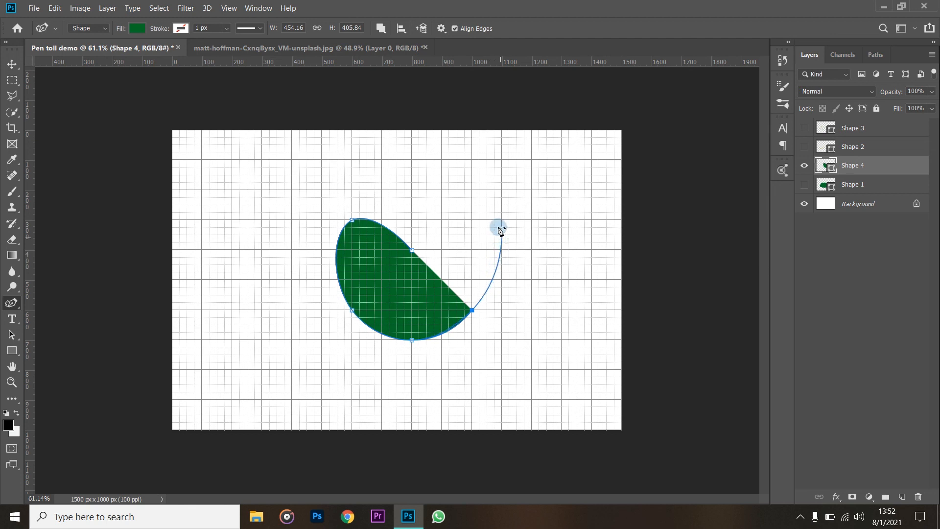
left_click(473, 221)
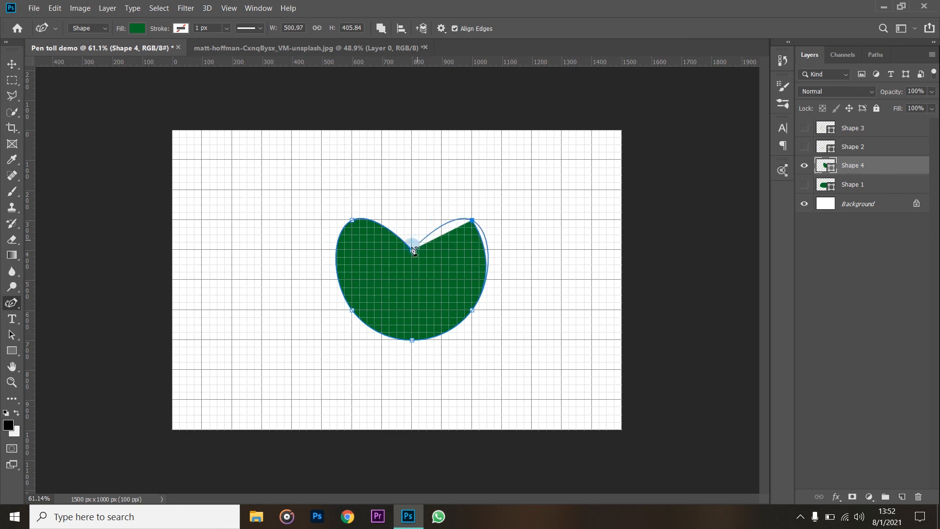
Close the heart's outline at its starting point, undo the rounded closing, and close it again with a sharp notch
left_click_drag(414, 252, 412, 250)
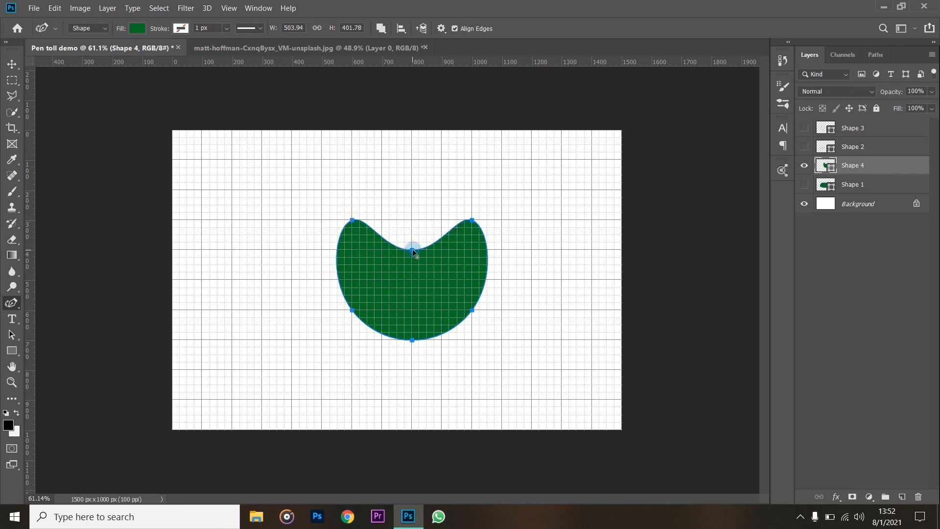
key("ctrl+z")
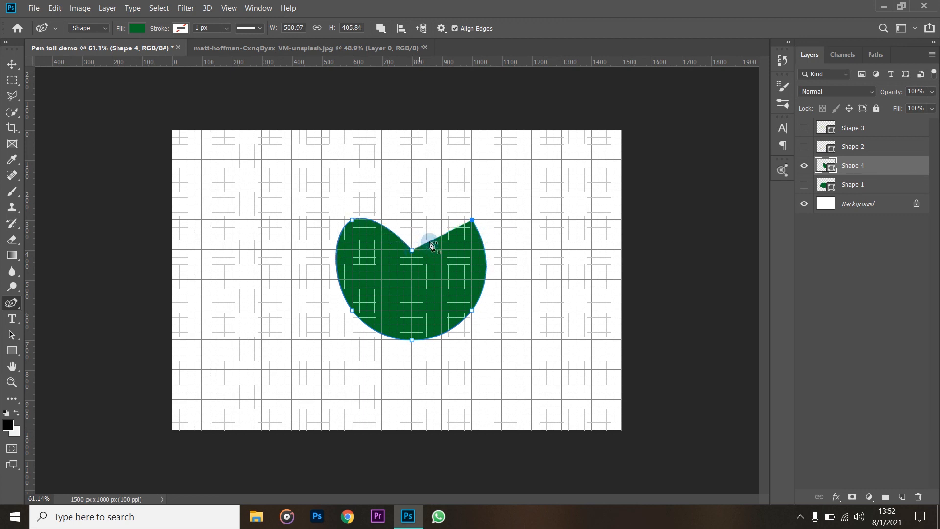
left_click_drag(413, 250, 416, 255)
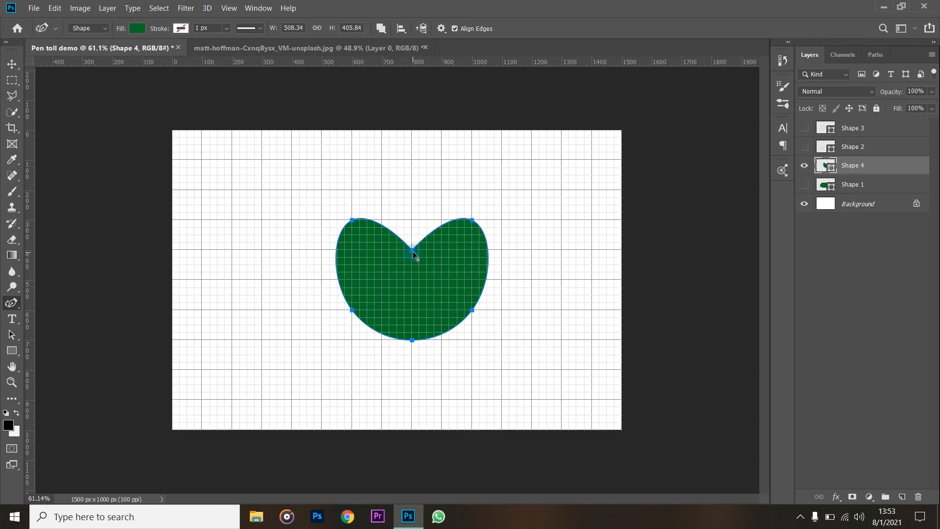
Hide the grid and path outline, and change the heart's fill from the color swatches to bright pink
key("ctrl+h")
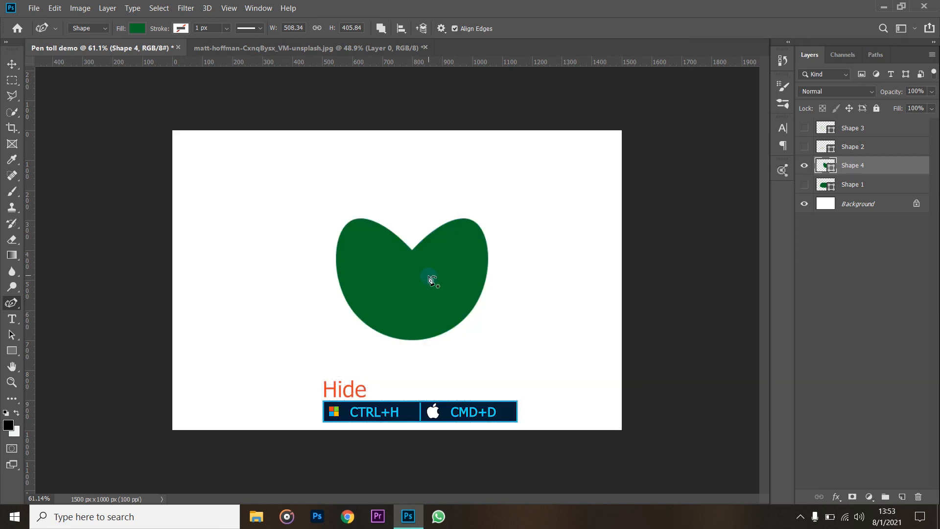
scroll(420, 305, "up", 5)
scroll(420, 305, "down", 7)
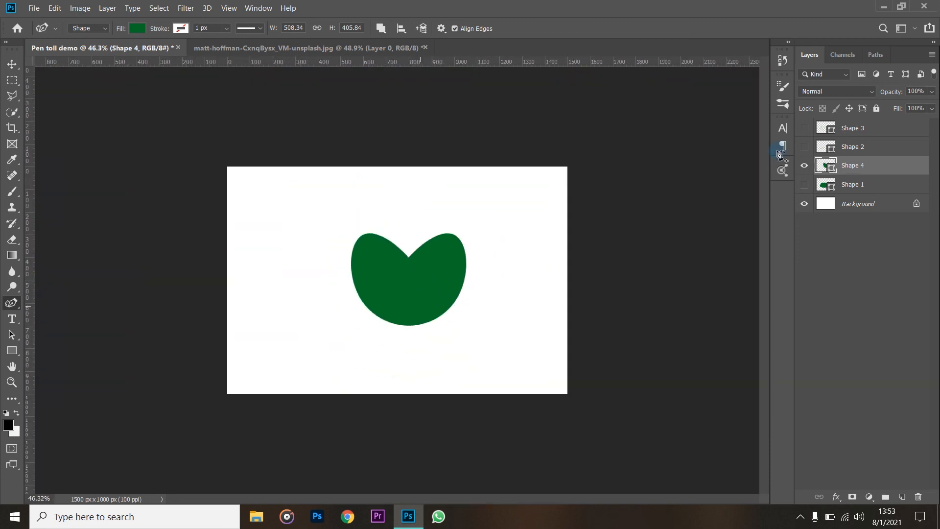
left_click(137, 29)
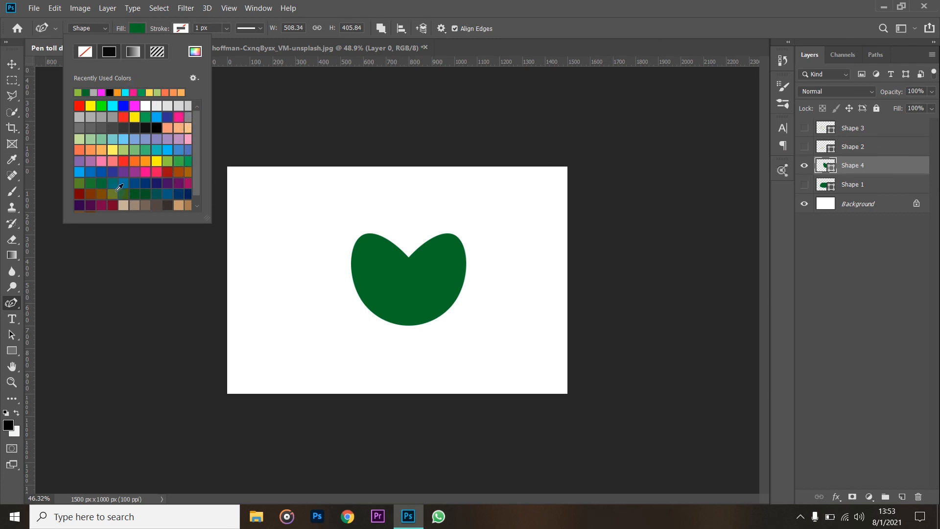
left_click(179, 117)
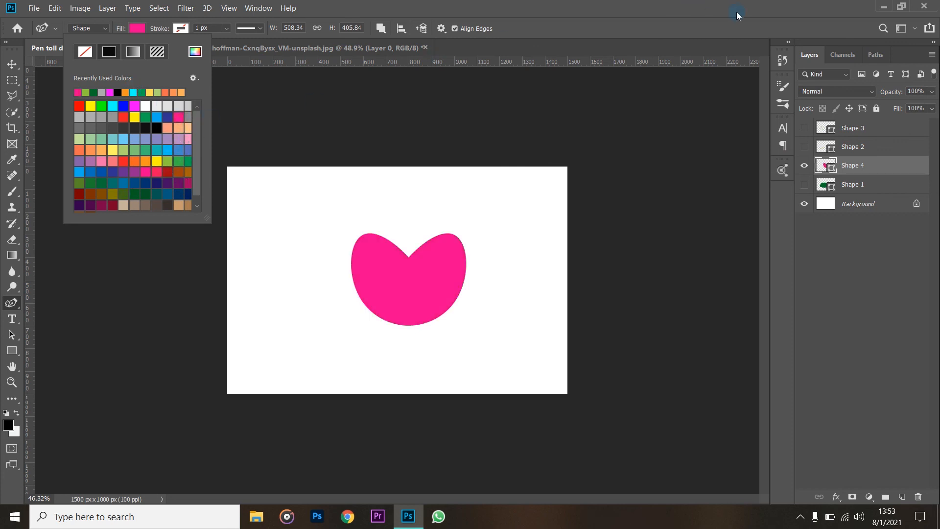
left_click(848, 154)
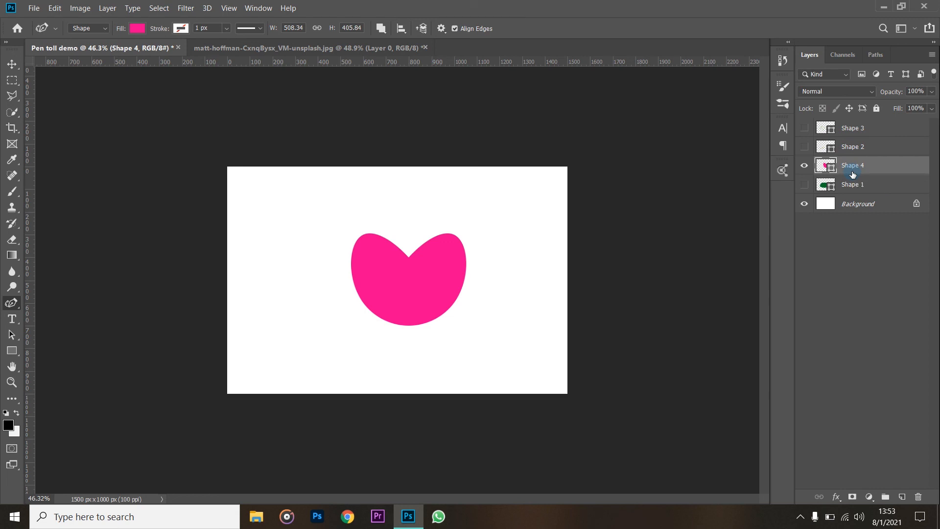
left_click(857, 135)
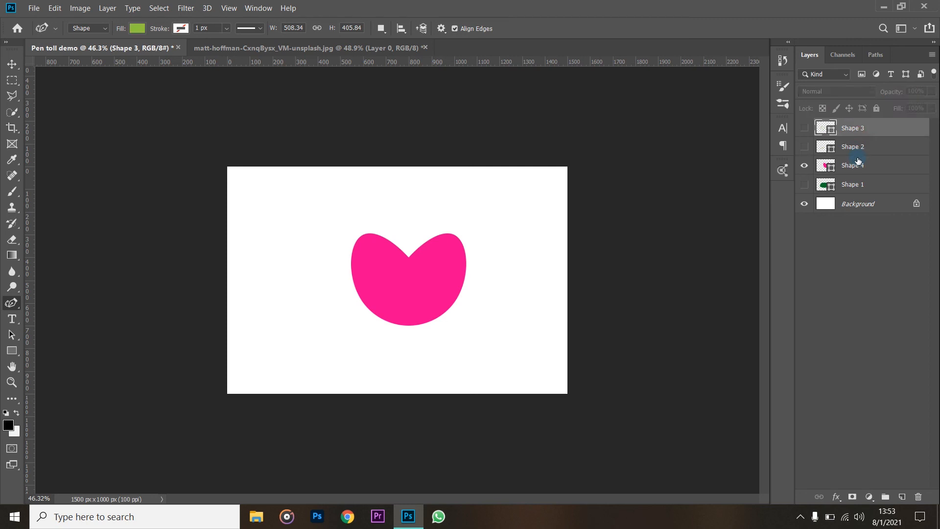
left_click(860, 166)
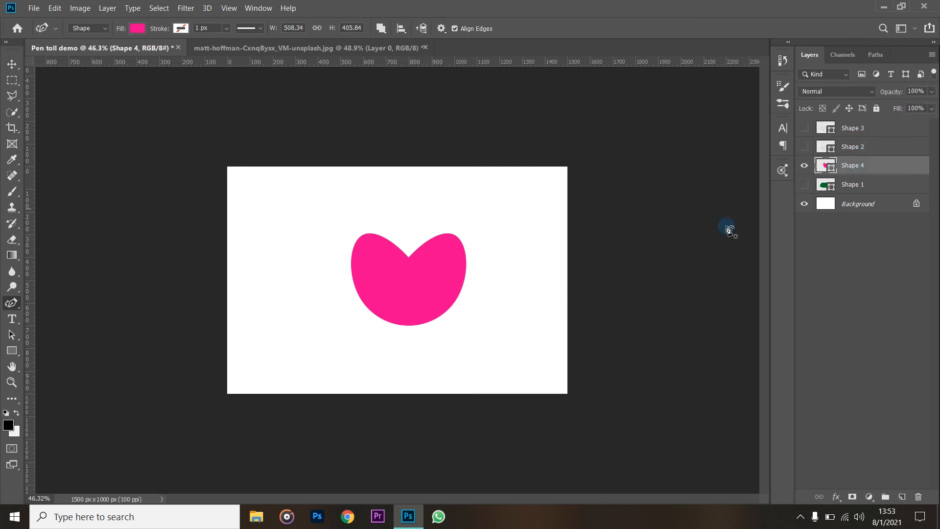
left_click(803, 185)
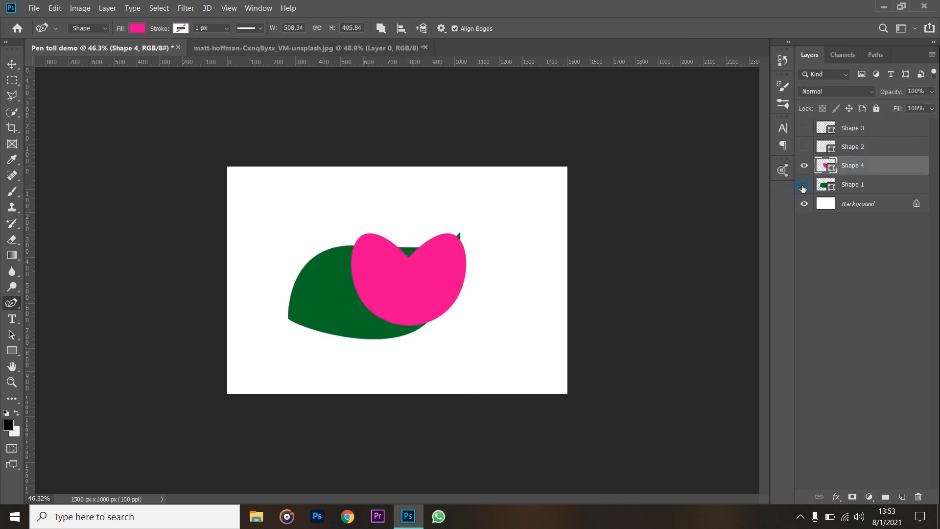
left_click(803, 186)
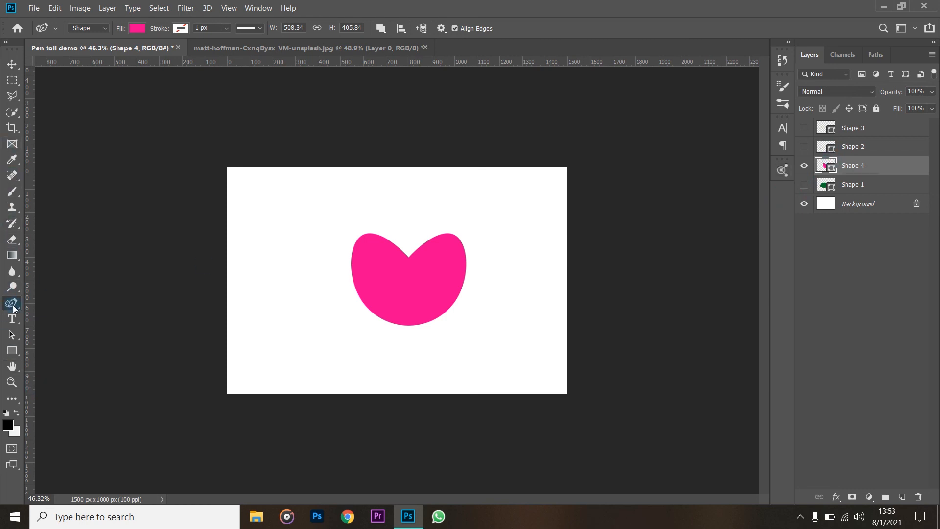
right_click(15, 309)
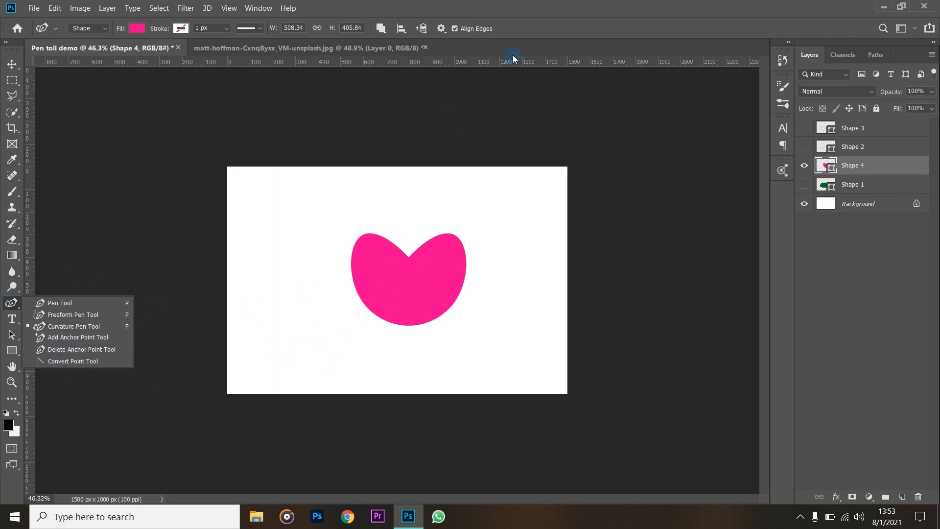
left_click(571, 21)
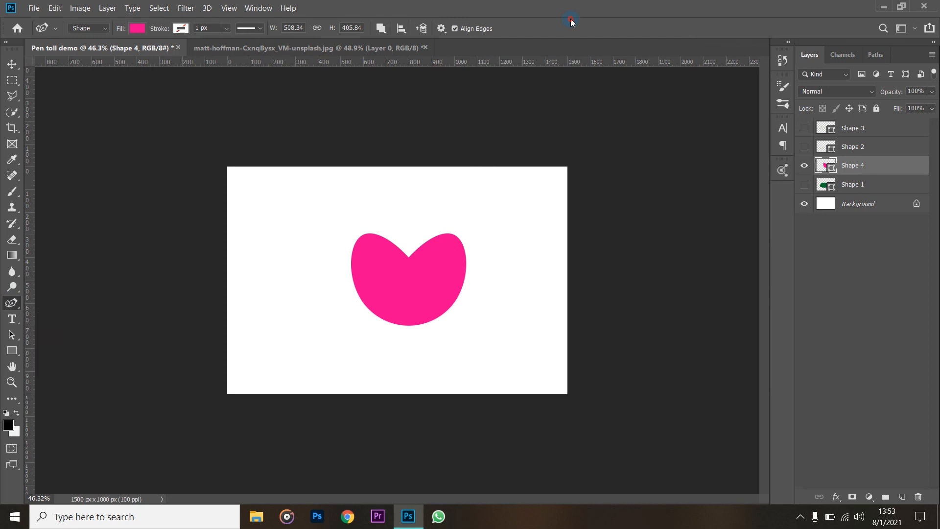
Hide the Shape 4 heart and start a new Pen tool shape with a straight segment followed by a curved one
right_click(12, 304)
left_click(46, 307)
left_click(804, 166)
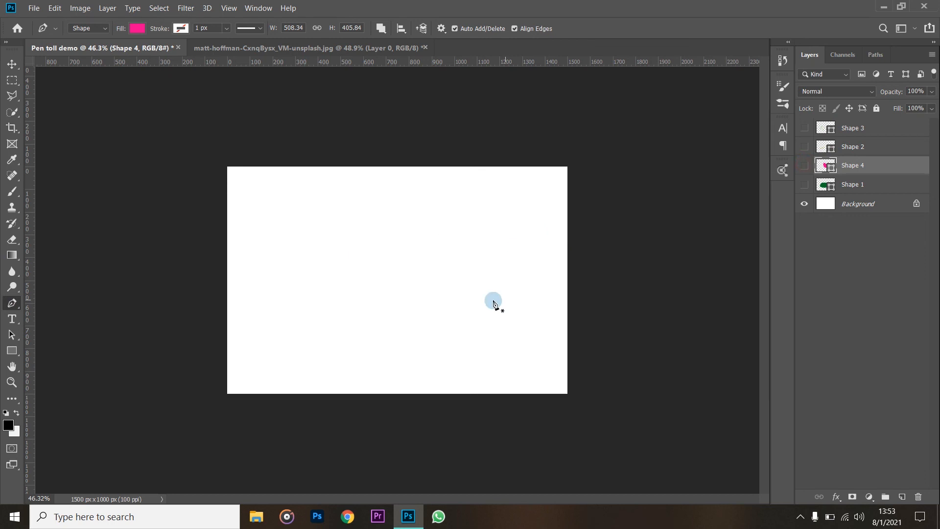
left_click(288, 283)
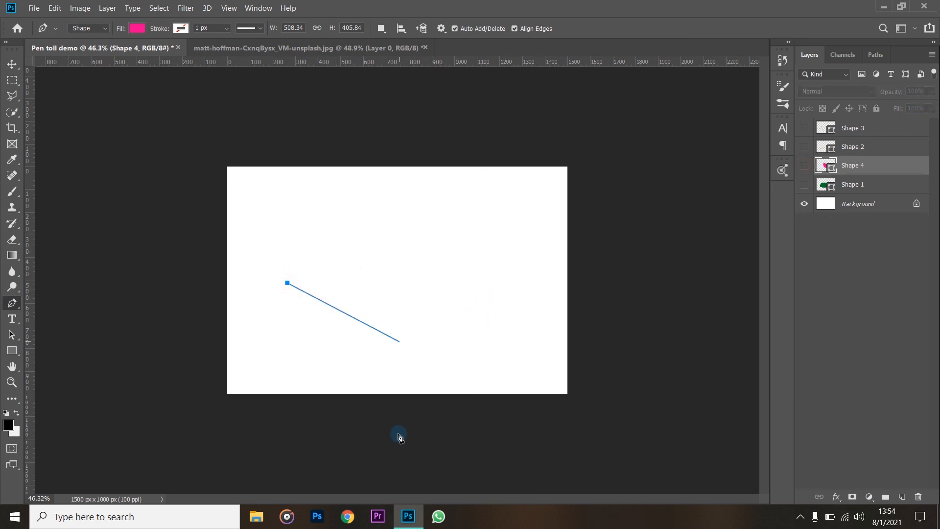
left_click(381, 261)
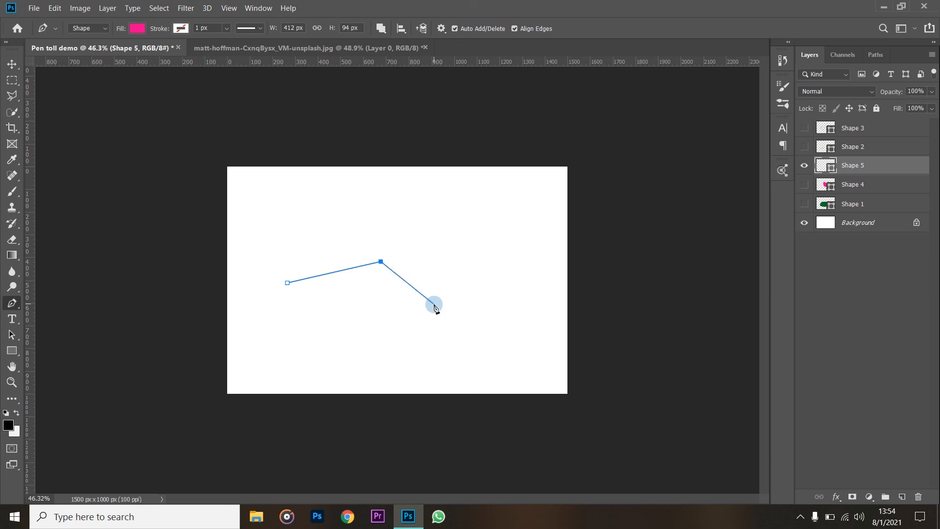
left_click_drag(435, 305, 425, 358)
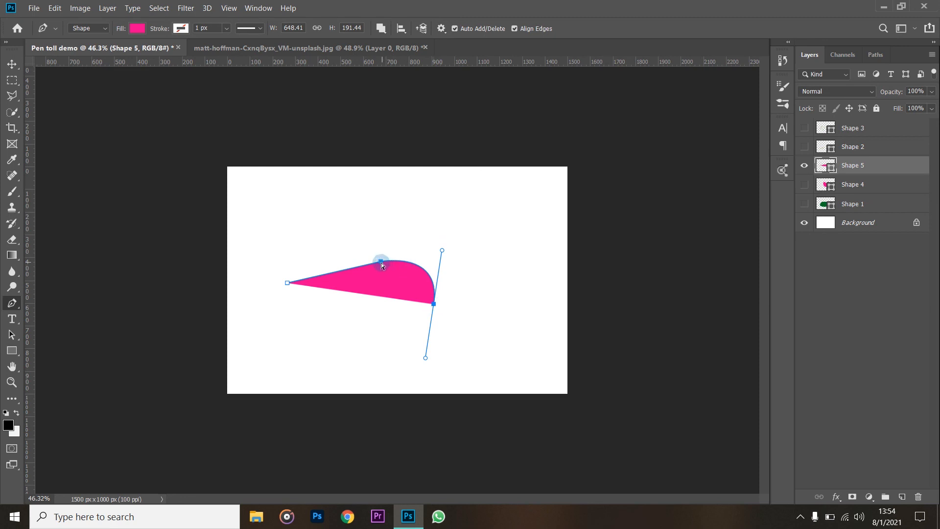
Move the shape's upper anchor point back along the edge, add an anchor at its lower end, and lengthen the curve's handle
left_click_drag(381, 263, 354, 263)
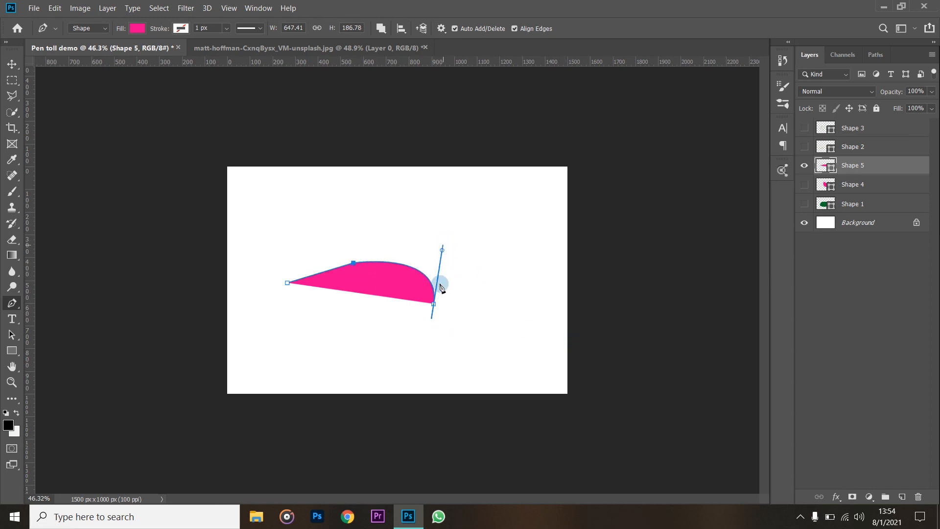
left_click_drag(354, 357, 425, 325)
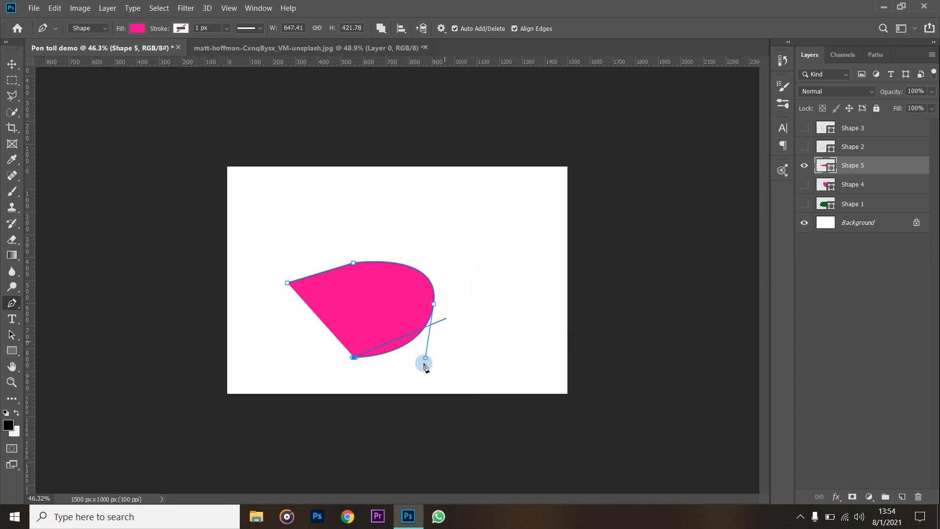
mouse_move(425, 360)
left_mouse_down()
mouse_move(500, 322)
mouse_move(401, 381)
mouse_move(436, 361)
mouse_move(427, 372)
mouse_move(424, 362)
left_mouse_up()
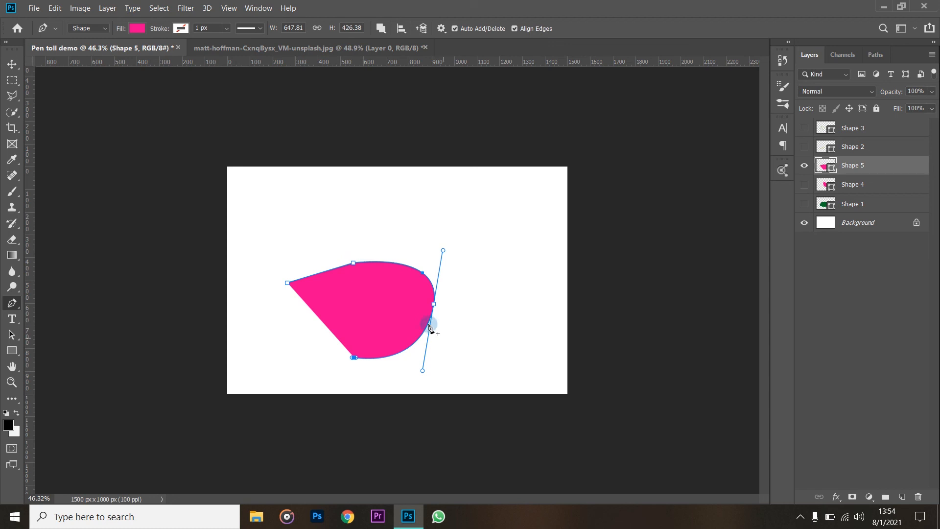
Delete the upper-edge anchor point and add four new anchor points along the upper and lower curved edges of the shape
left_click(355, 265)
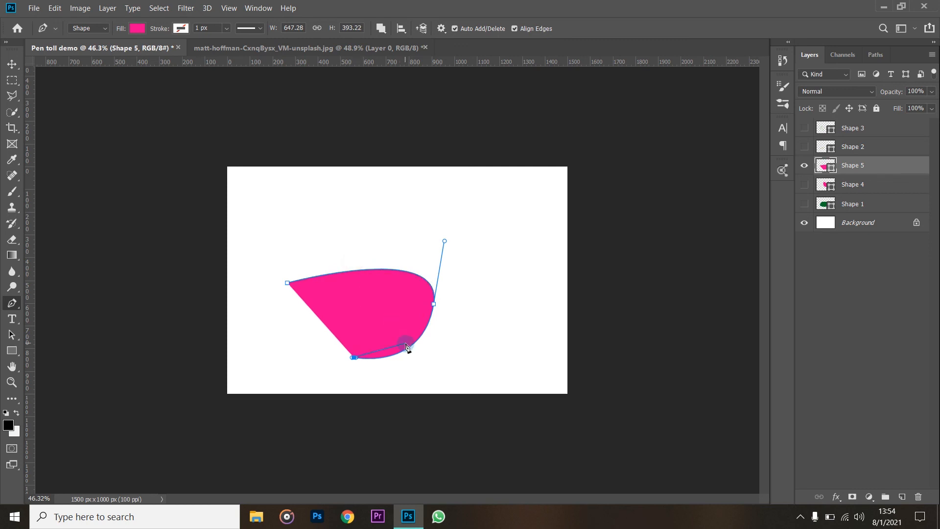
left_click(433, 304)
left_click(359, 273)
left_click(419, 278)
left_click(424, 334)
left_click_drag(424, 334, 401, 365)
left_click(397, 355)
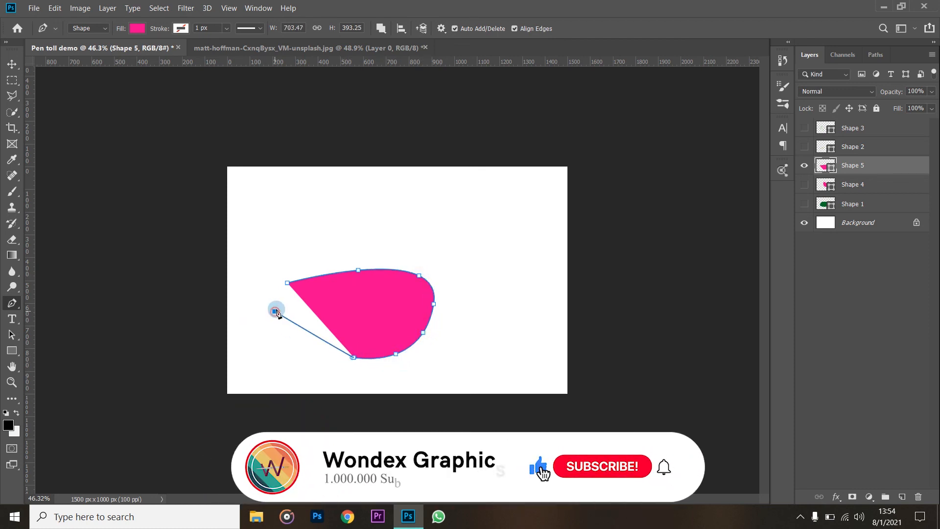
Add a corner point just beyond the shape's pointed end and close the outline at its starting point
left_click(276, 312)
left_click(288, 283)
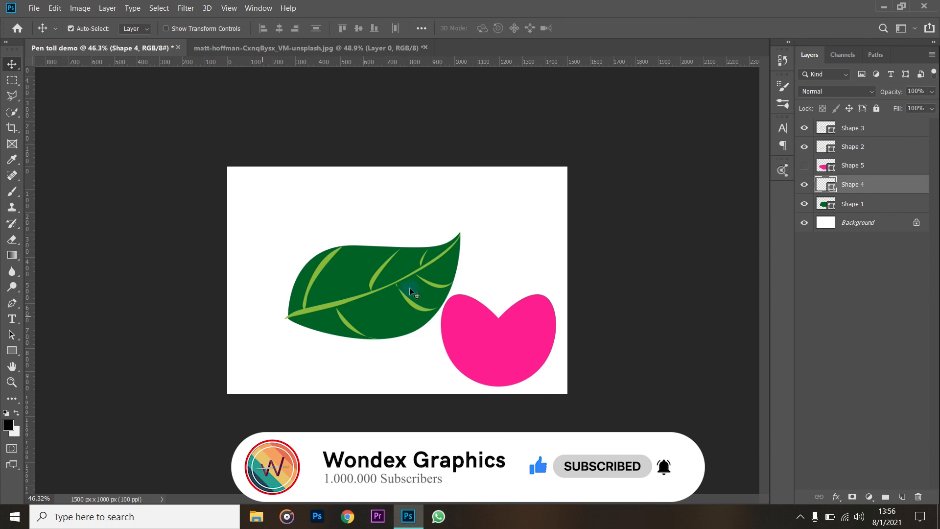
Switch to the Rectangle tool and review the other available shape tools
left_click(14, 352)
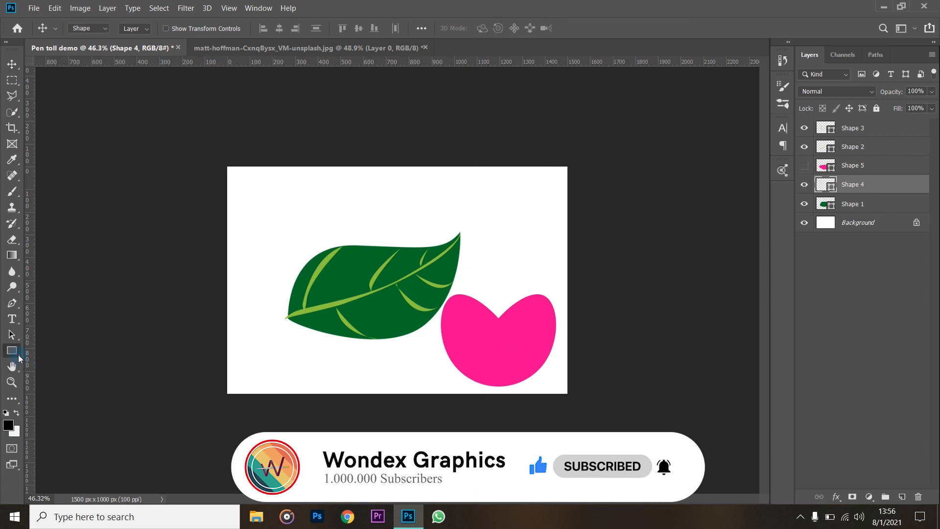
right_click(18, 357)
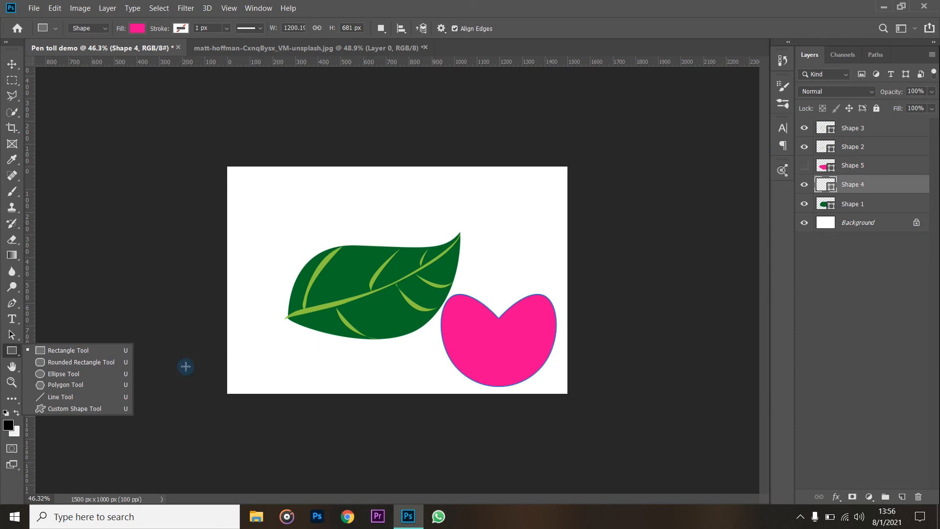
left_click(588, 11)
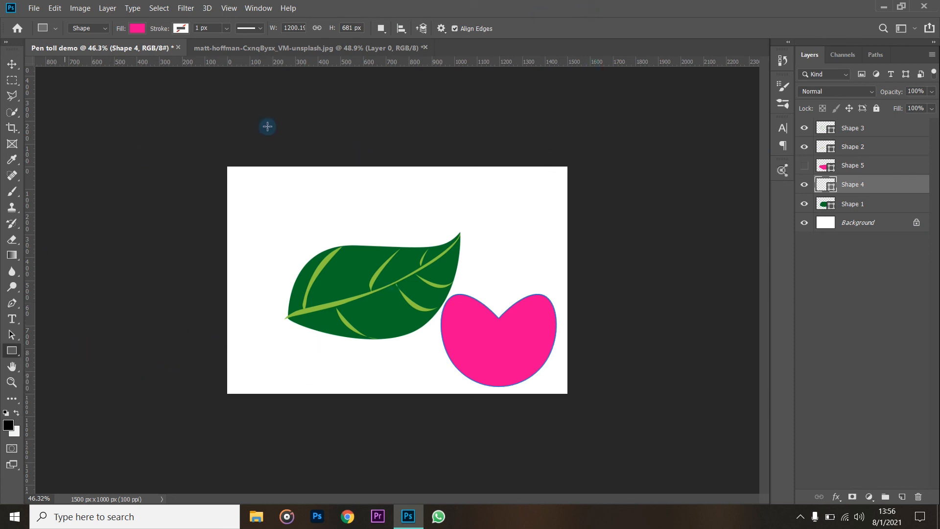